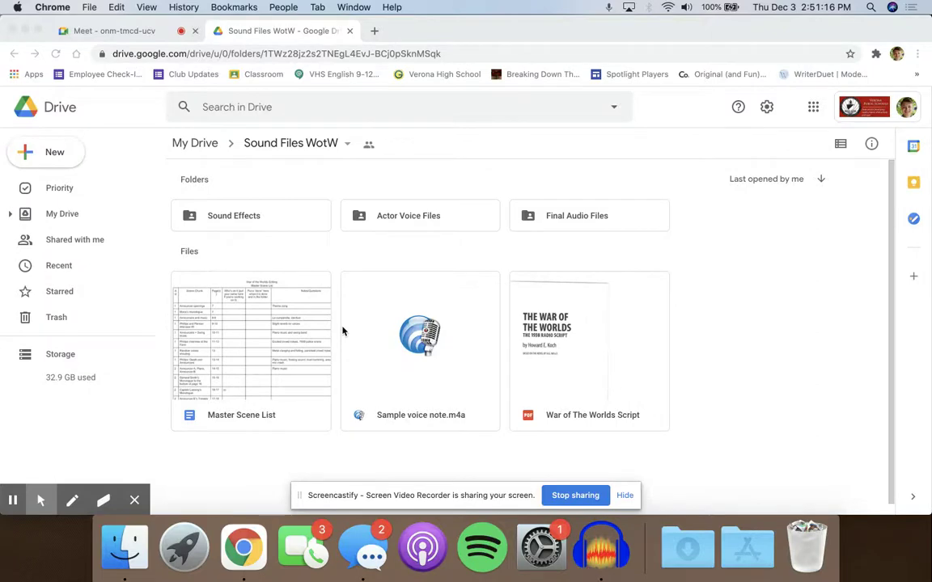
# - Open the Master Scene List document and widen the table's Act column so its heading fits on one line
pyautogui.doubleClick(291, 328)
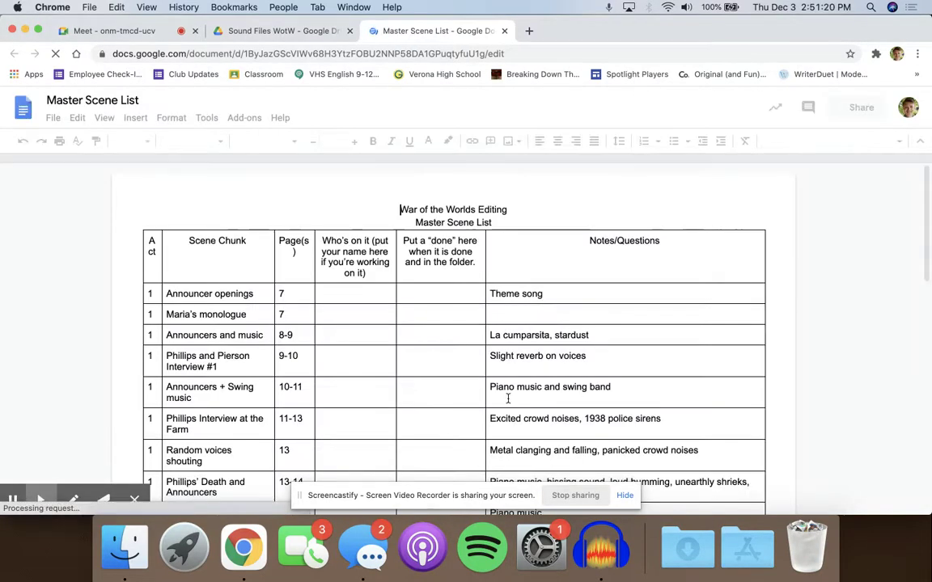
pyautogui.scroll(-3, 485, 364)
pyautogui.scroll(3, 452, 308)
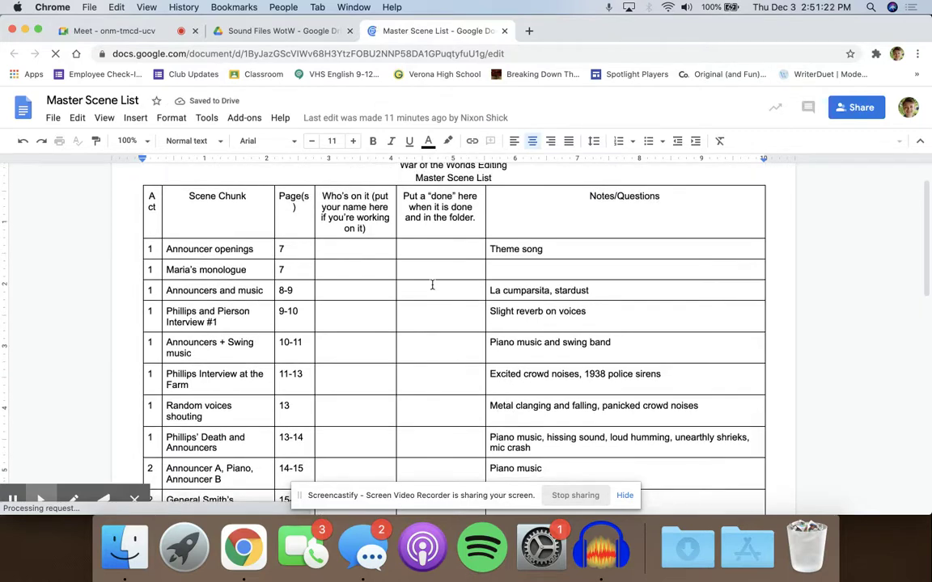
pyautogui.click(161, 255)
pyautogui.moveTo(161, 255); pyautogui.dragTo(169, 254)
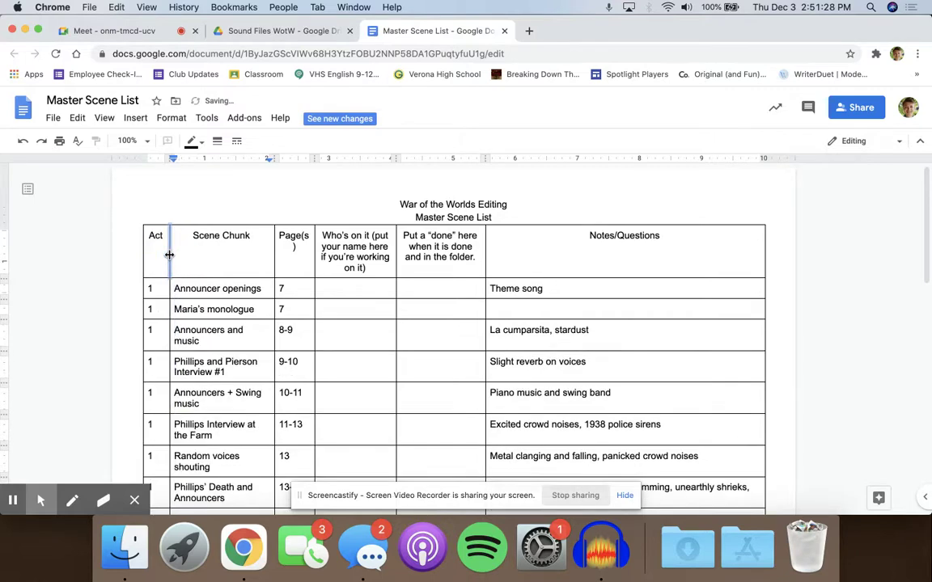
# - Delete the "cc" entry from the Who's on it cell for Captain Lansing's Monologue
pyautogui.click(398, 376)
pyautogui.scroll(-3, 398, 376)
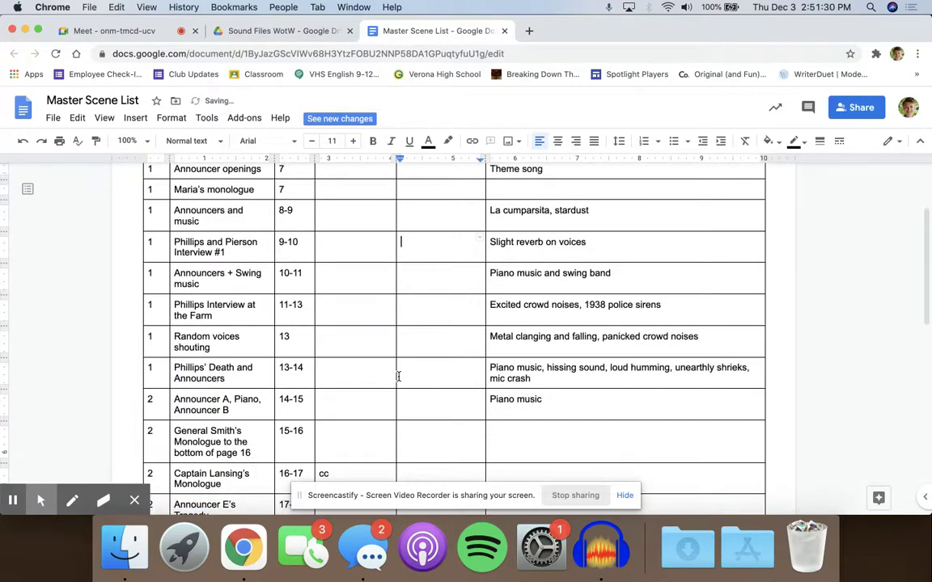
pyautogui.scroll(-4, 398, 376)
pyautogui.scroll(-3, 398, 376)
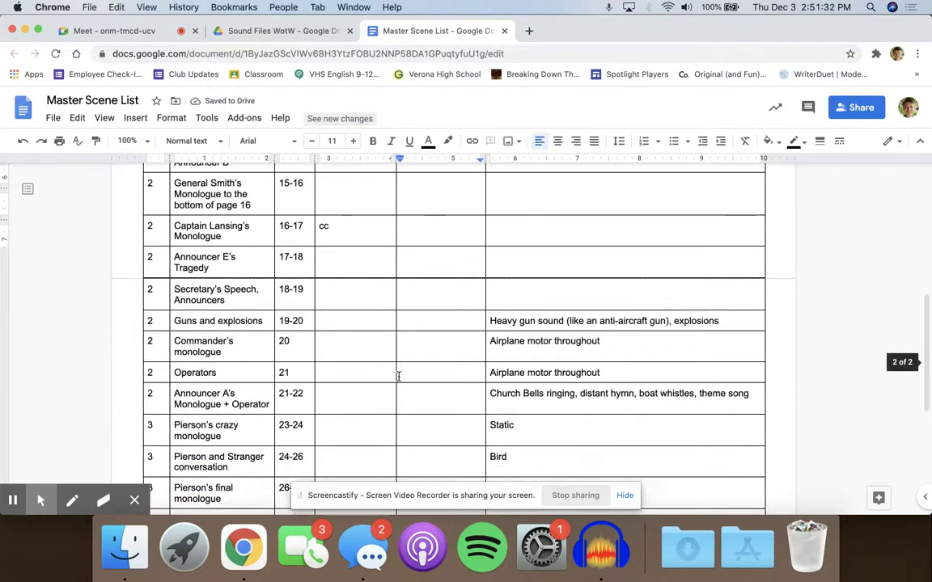
pyautogui.scroll(4, 398, 376)
pyautogui.click(358, 380)
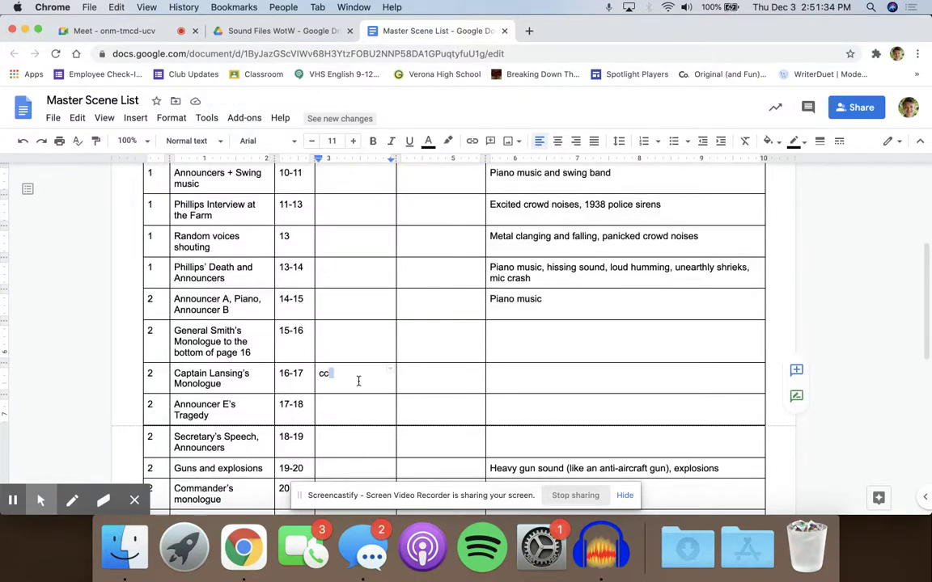
pyautogui.scroll(5, 347, 381)
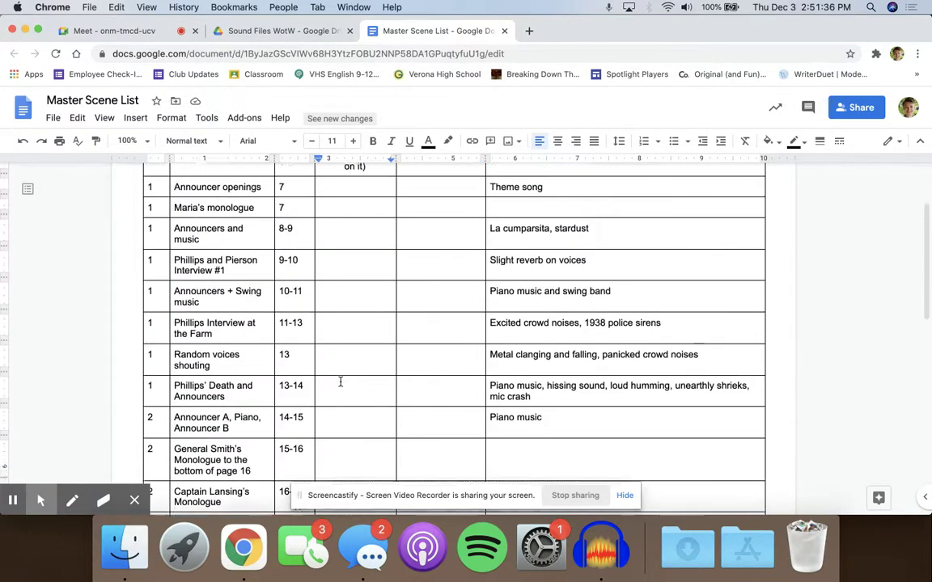
pyautogui.scroll(-7, 340, 381)
pyautogui.press('BackSpace')
pyautogui.press('BackSpace')
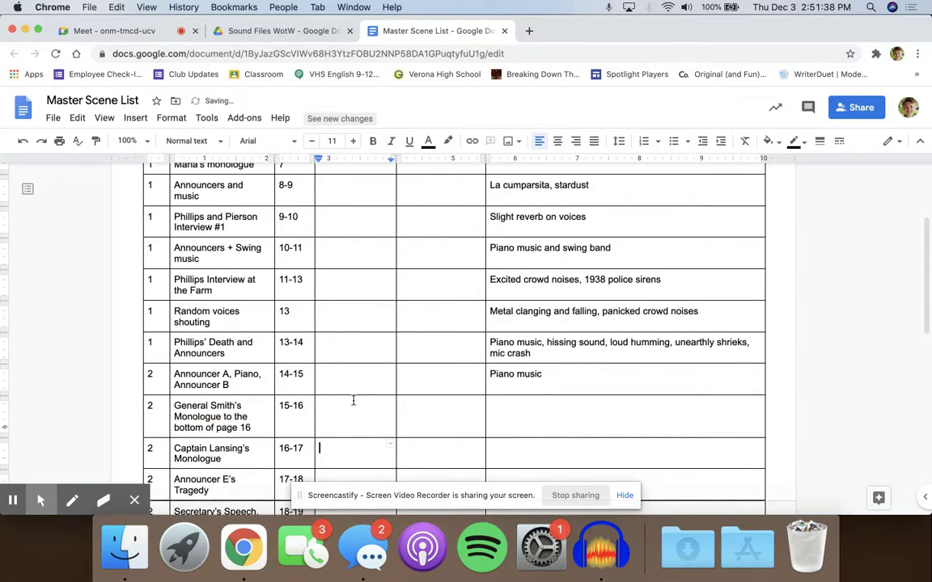
# - Review the Act 1 scene chunks along with their page, assignment, done and notes columns
pyautogui.scroll(5, 341, 381)
pyautogui.scroll(2, 354, 399)
pyautogui.scroll(-2, 349, 259)
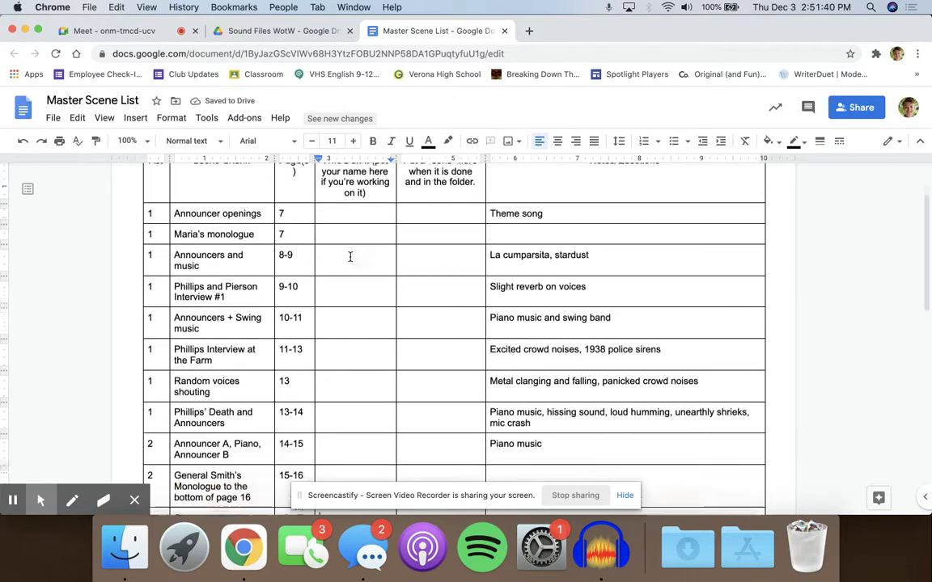
pyautogui.scroll(-1, 353, 183)
pyautogui.scroll(2, 359, 181)
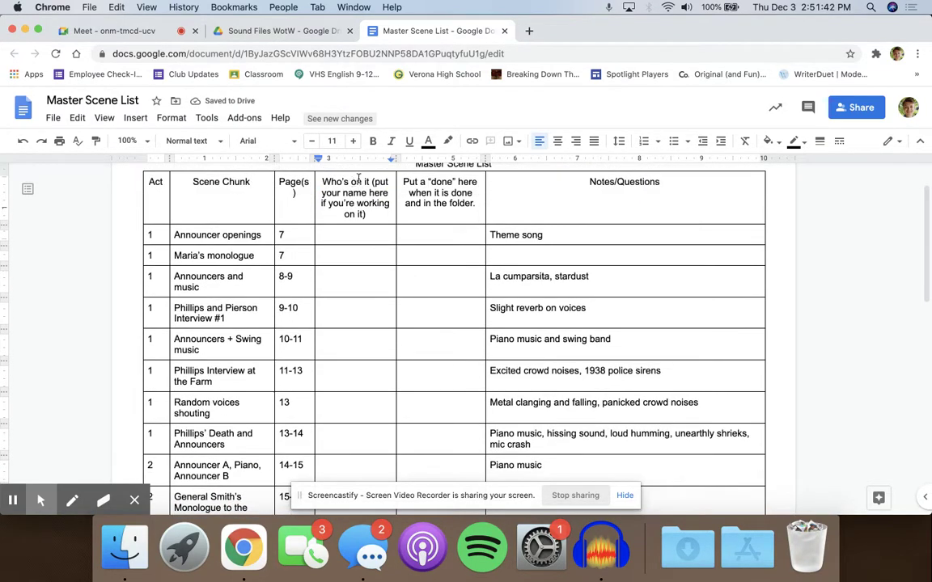
pyautogui.scroll(-2, 535, 278)
pyautogui.scroll(2, 501, 283)
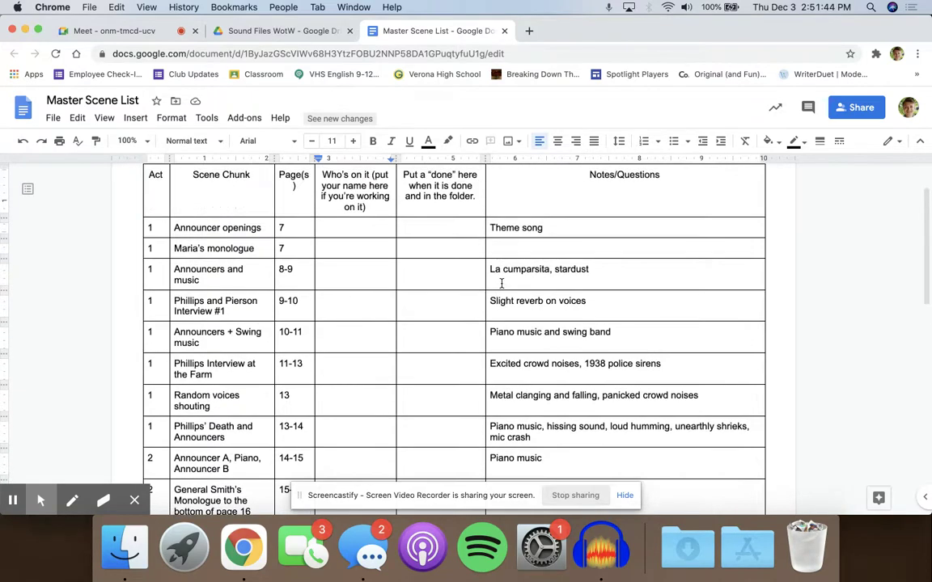
# - Enter the editor's name in the Who's on it cell for the Act 3 Pierson and Stranger conversation
pyautogui.scroll(-12, 447, 345)
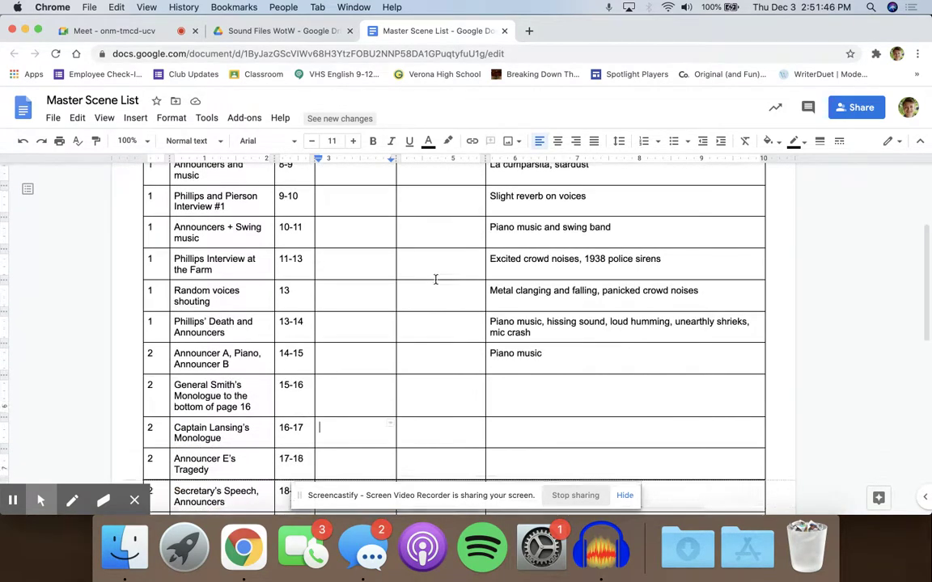
pyautogui.scroll(2, 433, 279)
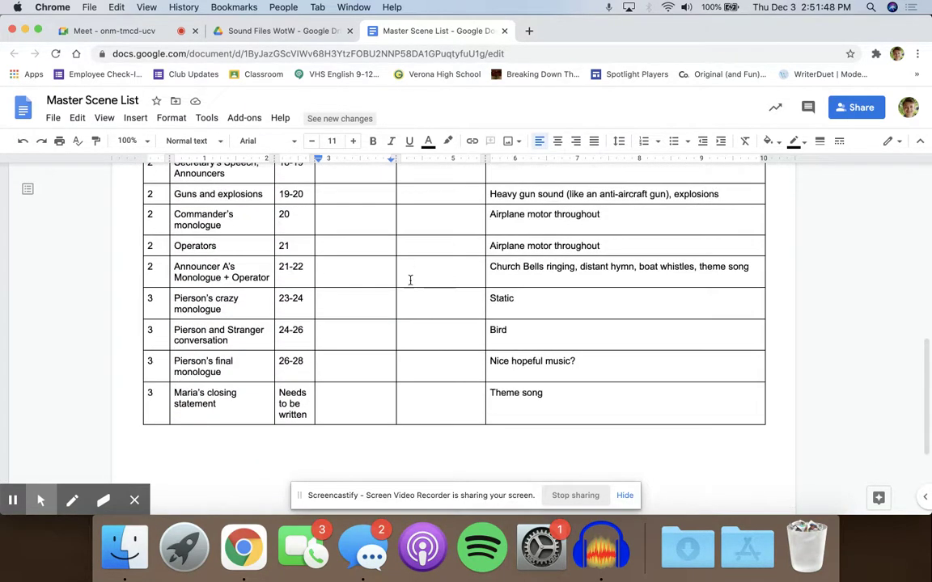
pyautogui.click(366, 339)
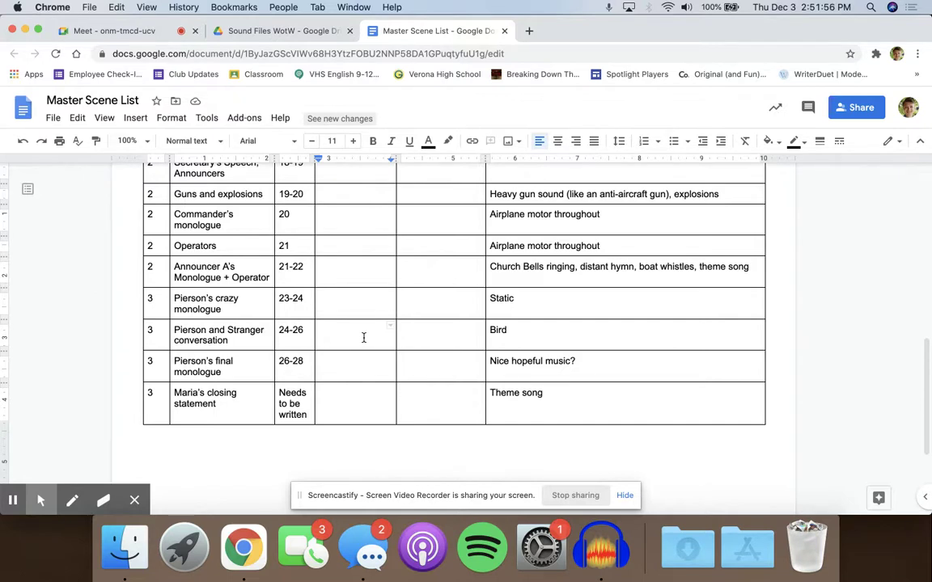
pyautogui.write('Mr. Munoz')
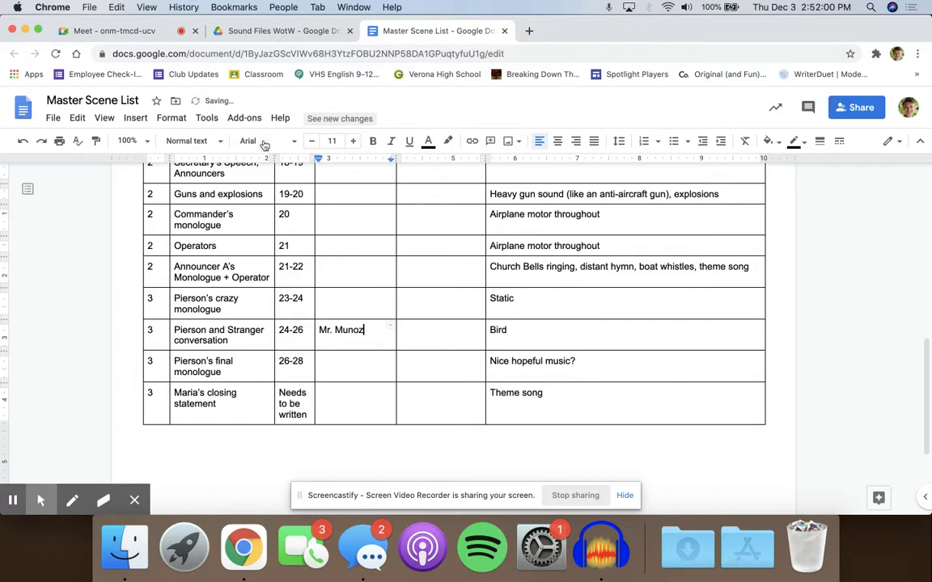
# - Open the Act III folder inside Actor Voice Files in Drive and check the claimed scene's pages in the Master Scene List
pyautogui.click(218, 31)
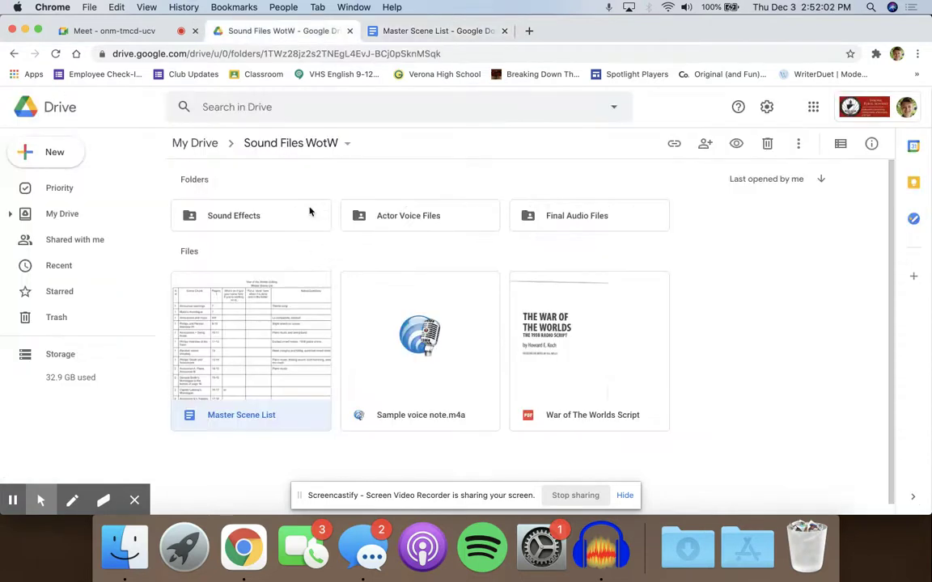
pyautogui.doubleClick(372, 218)
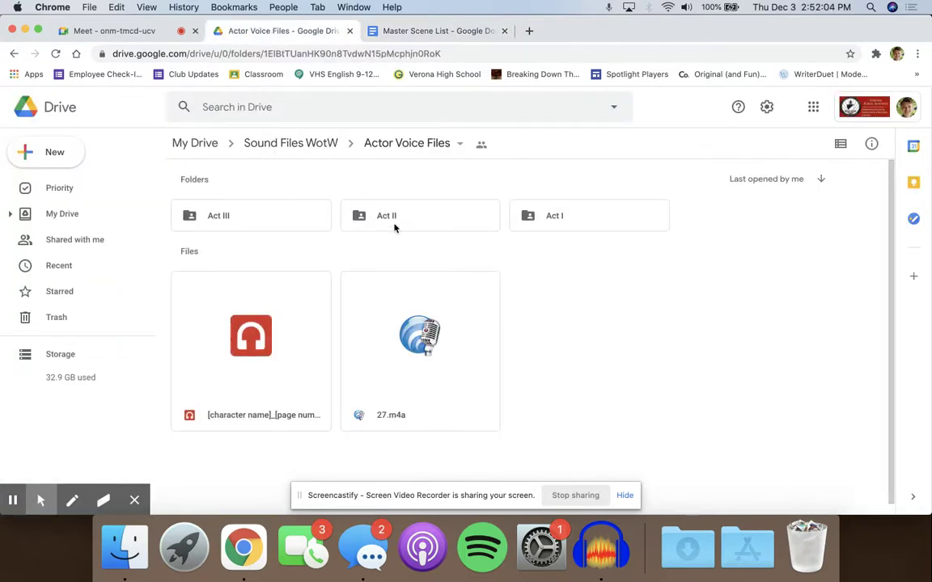
pyautogui.doubleClick(282, 231)
pyautogui.scroll(-1, 419, 457)
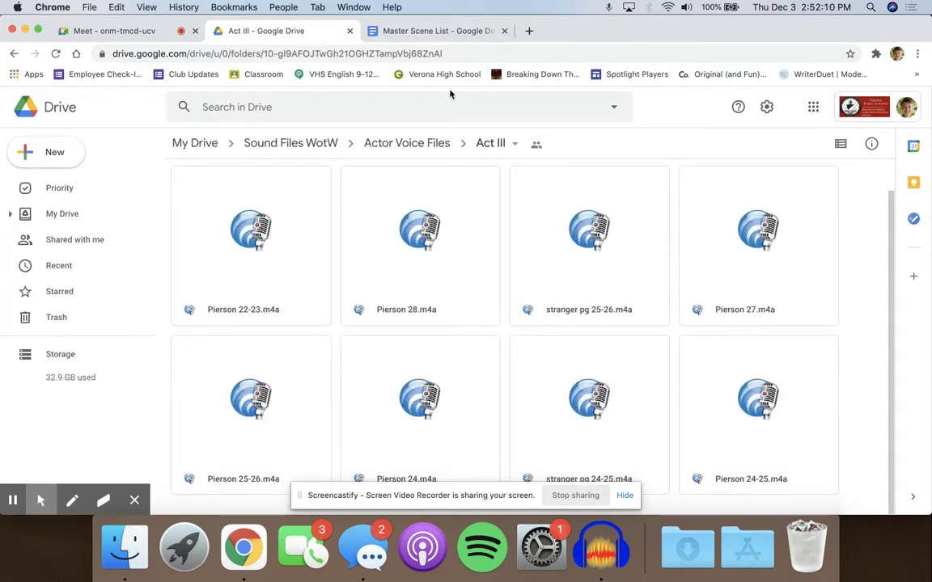
pyautogui.click(424, 32)
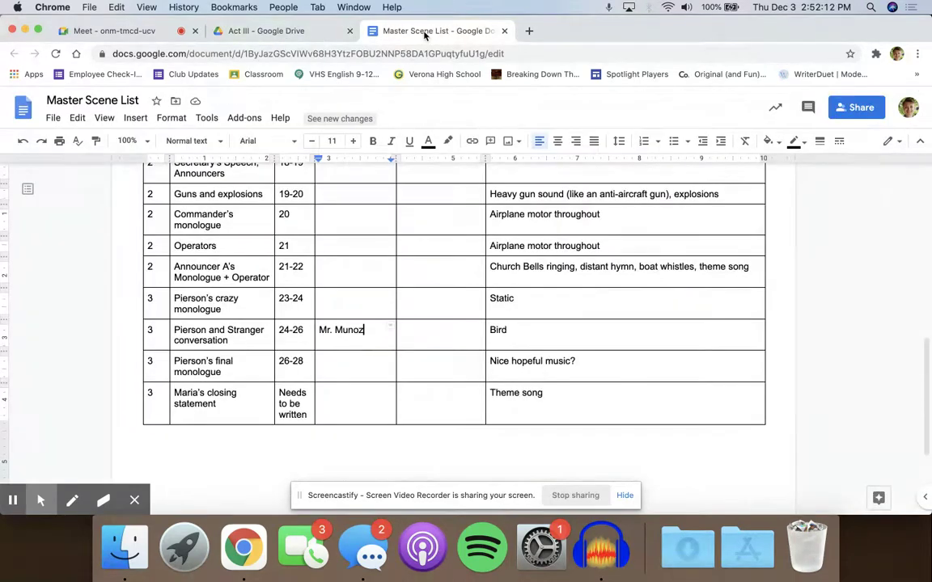
pyautogui.click(302, 34)
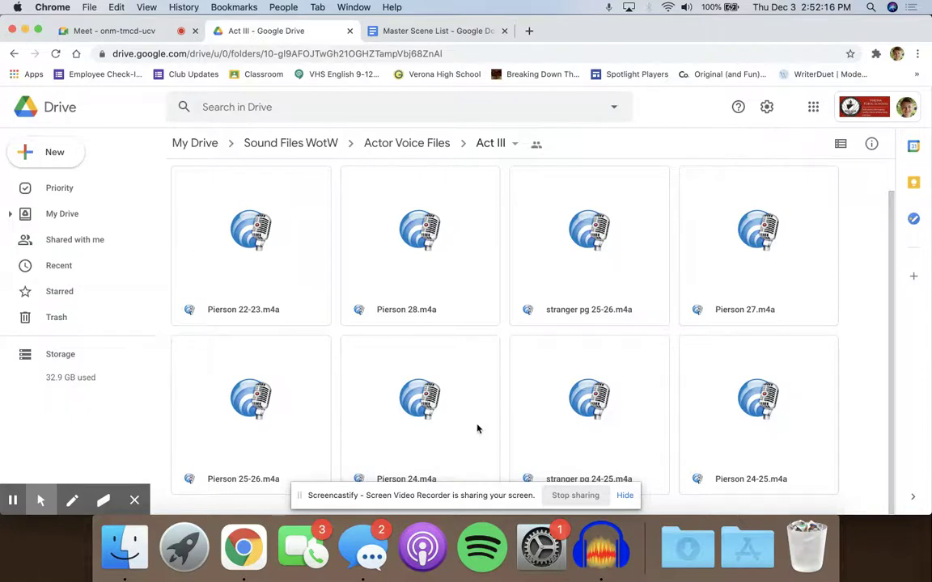
# - Try to download stranger pg 24-25.m4a and Pierson 24-25.m4a together, staying on the site while they are zipped
pyautogui.click(554, 423)
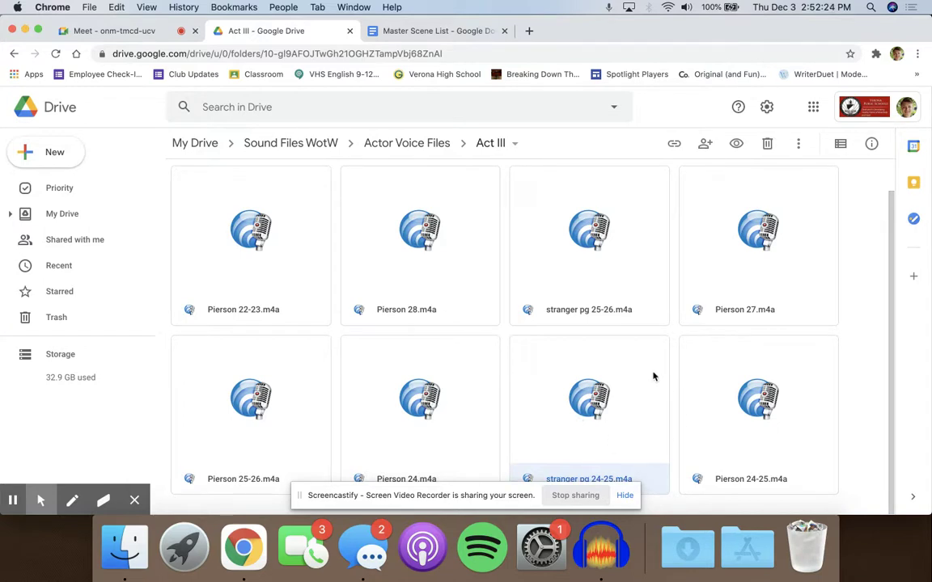
pyautogui.keyDown('shift'); pyautogui.click(701, 380); pyautogui.keyUp('shift')
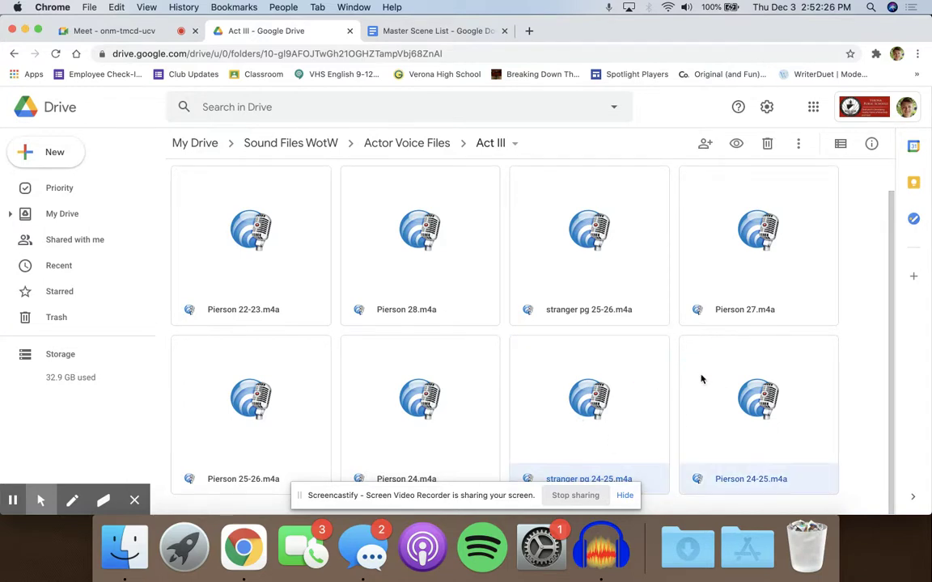
pyautogui.rightClick(701, 379)
pyautogui.click(716, 323)
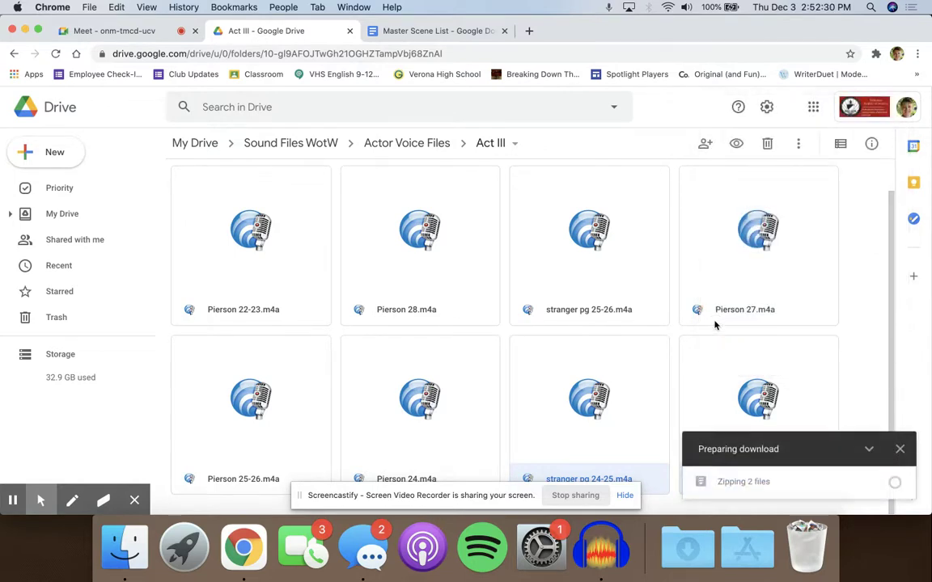
pyautogui.moveTo(716, 362); pyautogui.dragTo(693, 370)
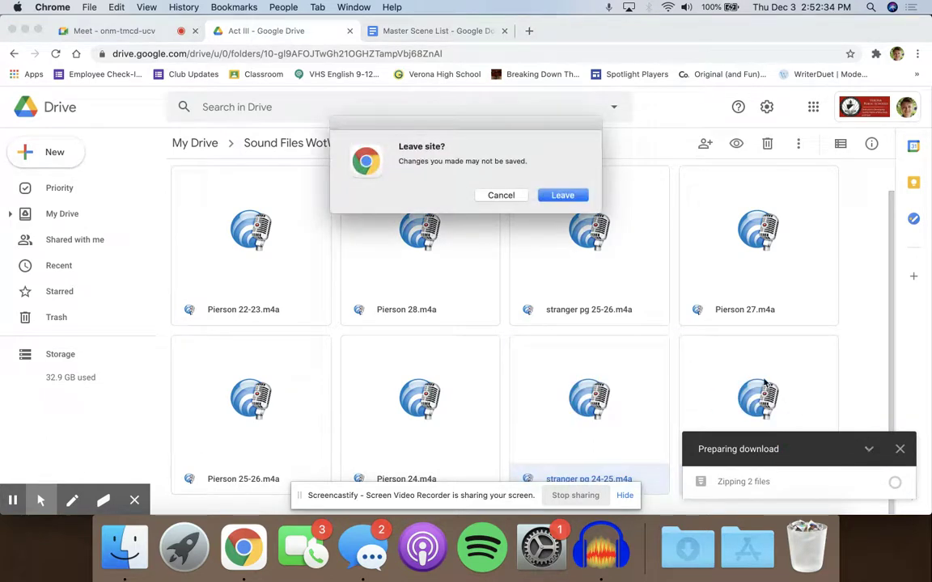
pyautogui.click(514, 199)
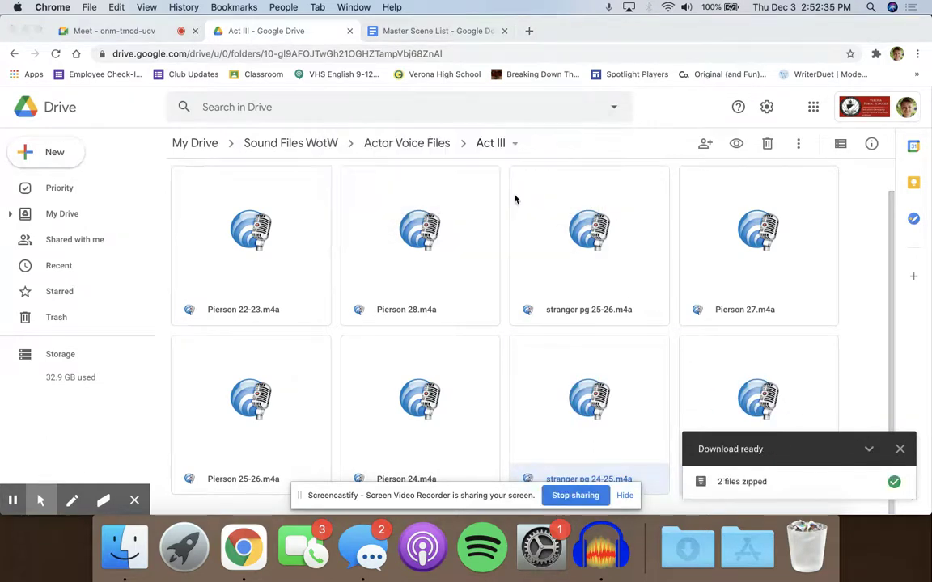
# - Dismiss the download notice, check the Downloads folder for the zipped files, and return to the Act III folder with nothing selected
pyautogui.click(901, 449)
pyautogui.click(699, 550)
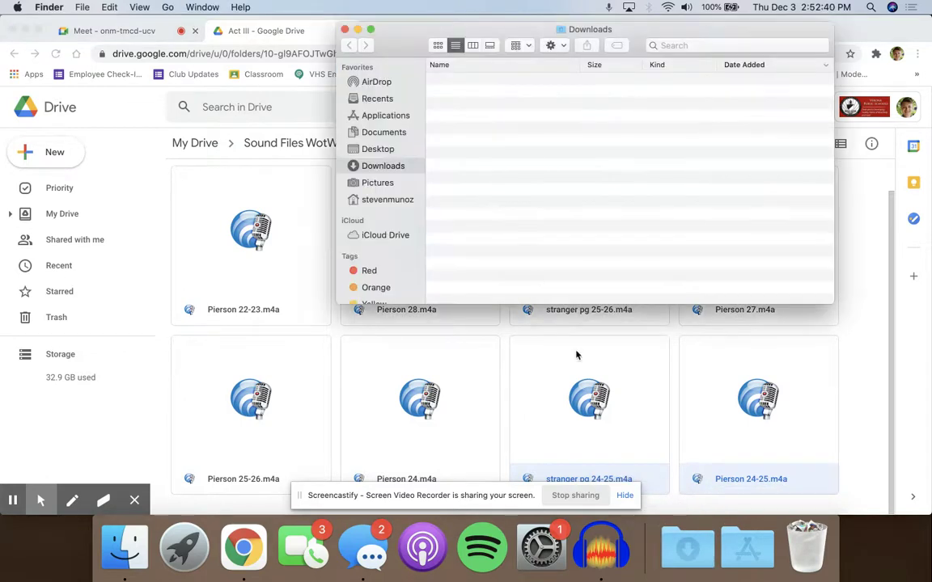
pyautogui.click(575, 354)
pyautogui.rightClick(541, 353)
pyautogui.click(868, 437)
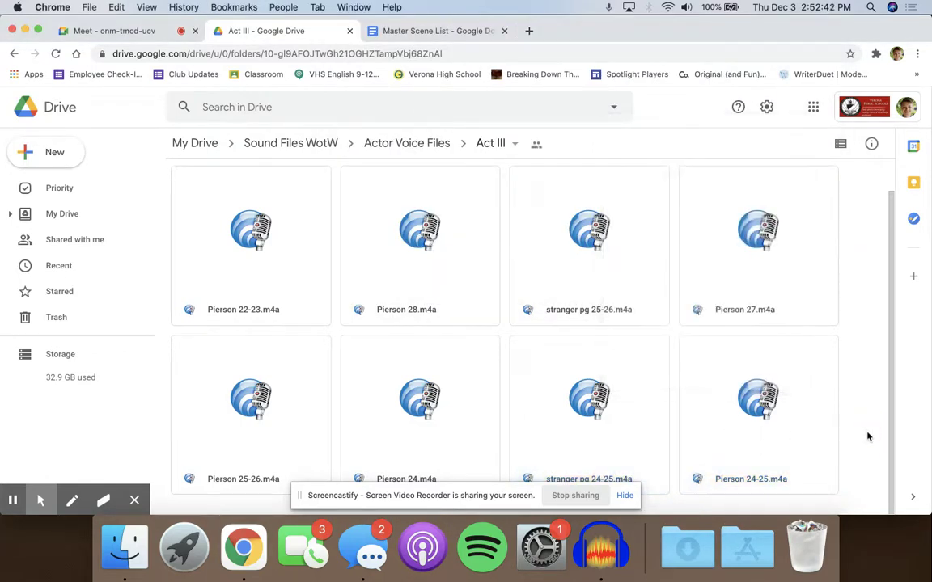
# - Download Pierson 24-25.m4a and stranger pg 24-25.m4a individually from the Act III folder
pyautogui.click(766, 412)
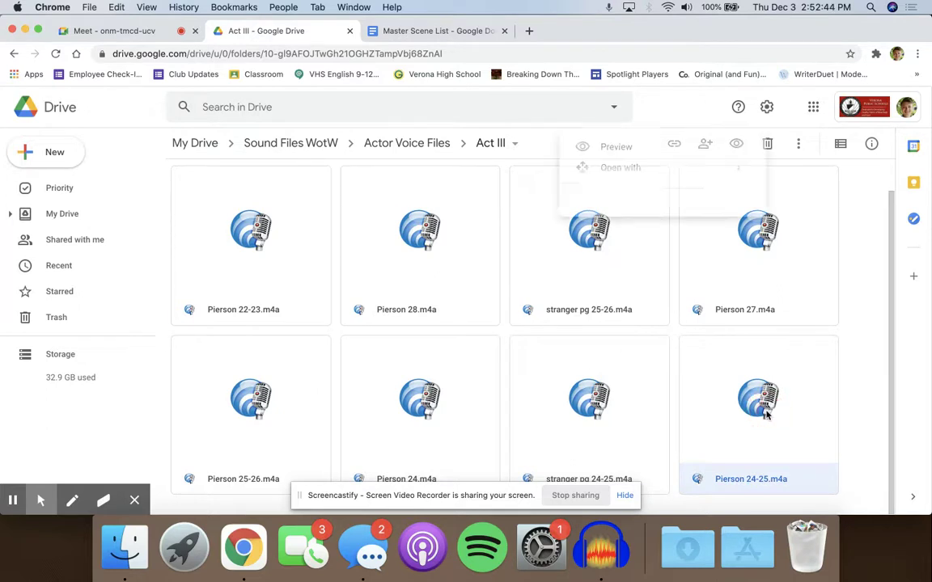
pyautogui.rightClick(767, 412)
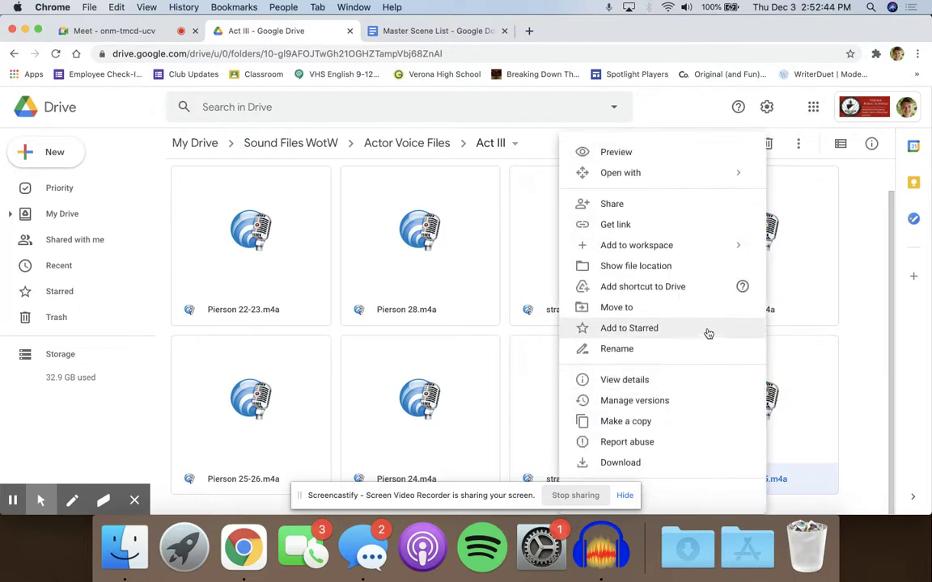
pyautogui.click(700, 459)
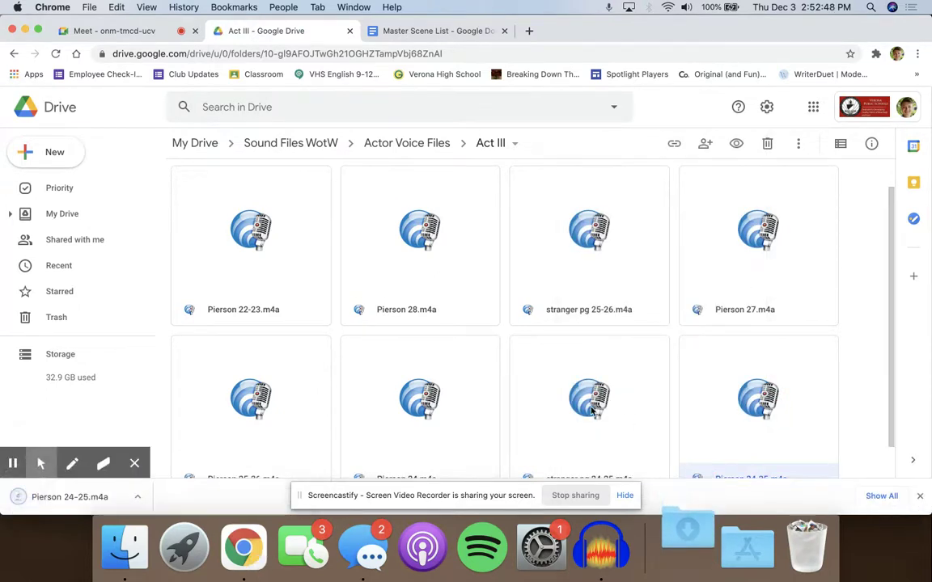
pyautogui.click(591, 411)
pyautogui.rightClick(592, 410)
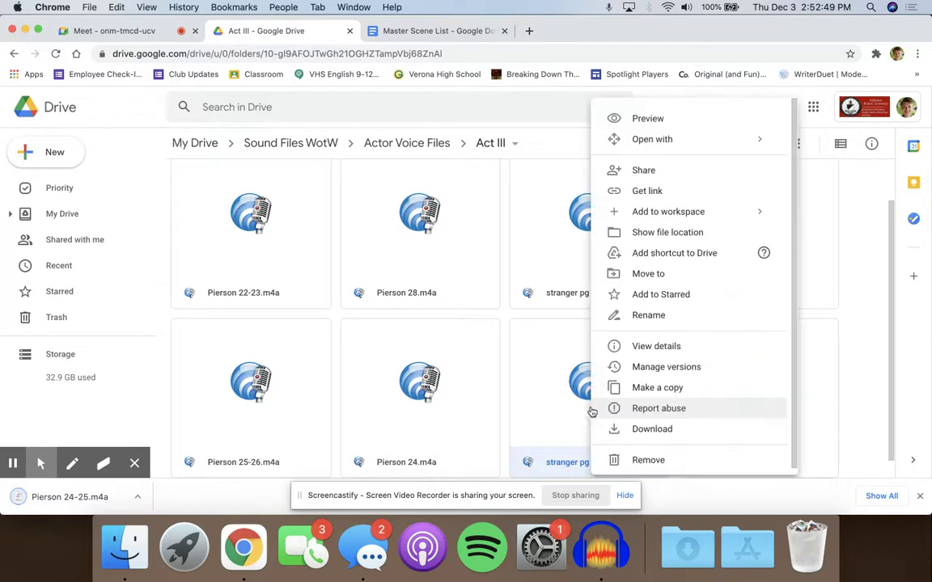
pyautogui.click(619, 437)
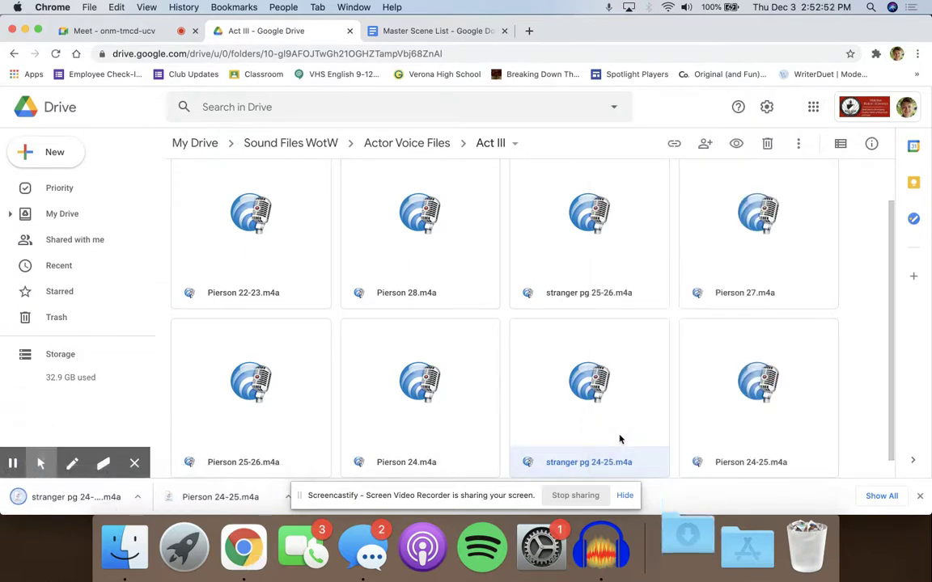
# - Search the web for "m4a to mp3" in a new tab and open CloudConvert's M4A to MP3 converter
pyautogui.click(528, 31)
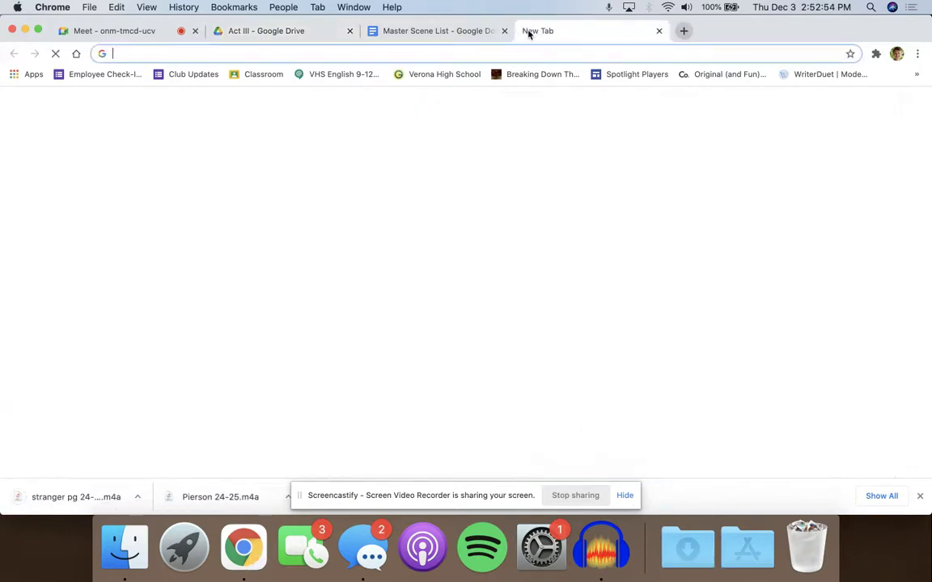
pyautogui.write('m4a')
pyautogui.press('Down')
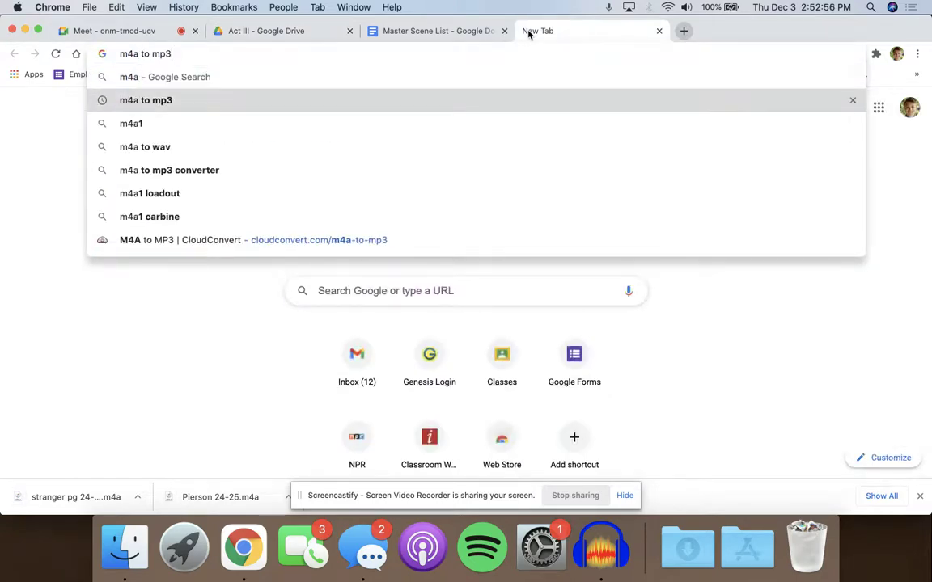
pyautogui.press('Return')
pyautogui.click(223, 225)
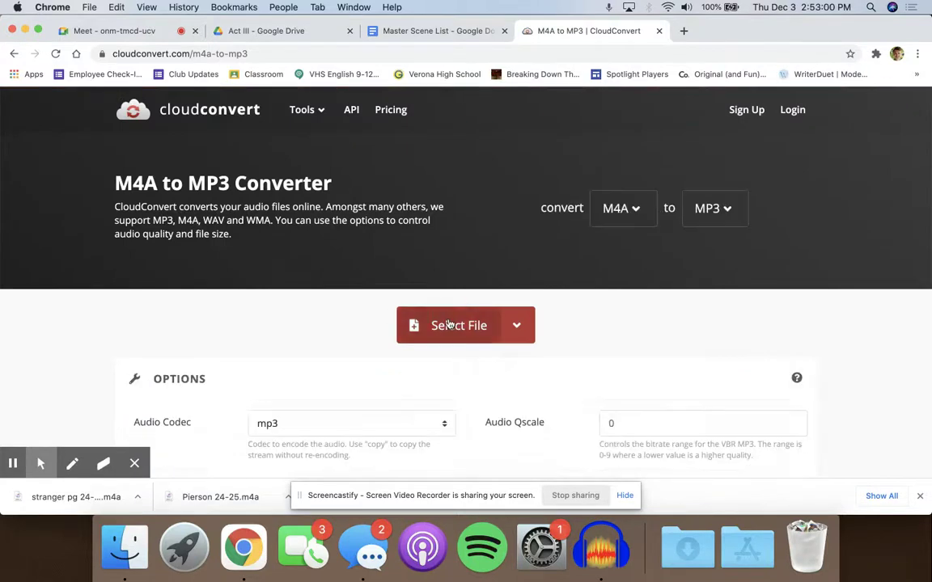
# - Add Pierson 24-25.m4a and stranger pg 24-25.m4a from the Downloads folder to the converter and convert both to MP3
pyautogui.click(450, 324)
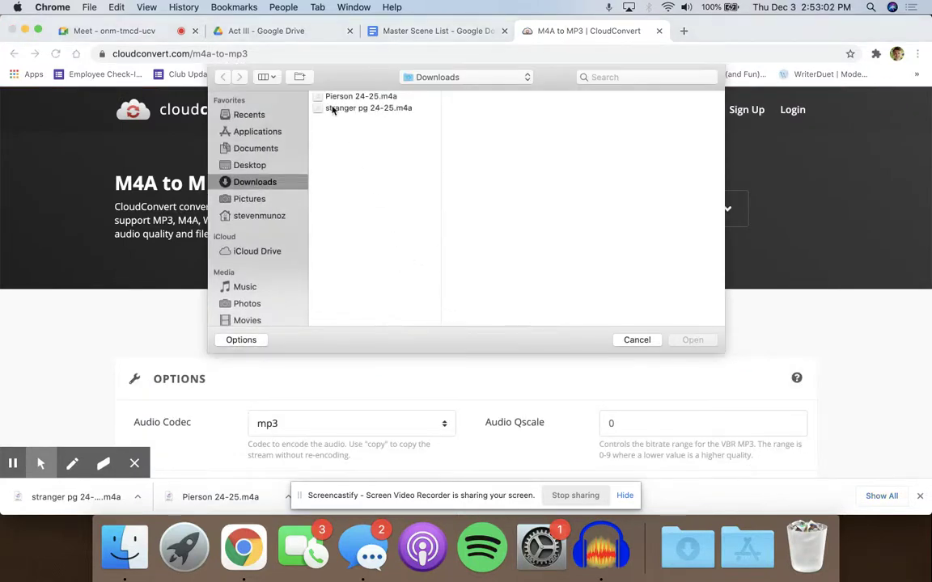
pyautogui.click(332, 100)
pyautogui.keyDown('shift'); pyautogui.click(336, 111); pyautogui.keyUp('shift')
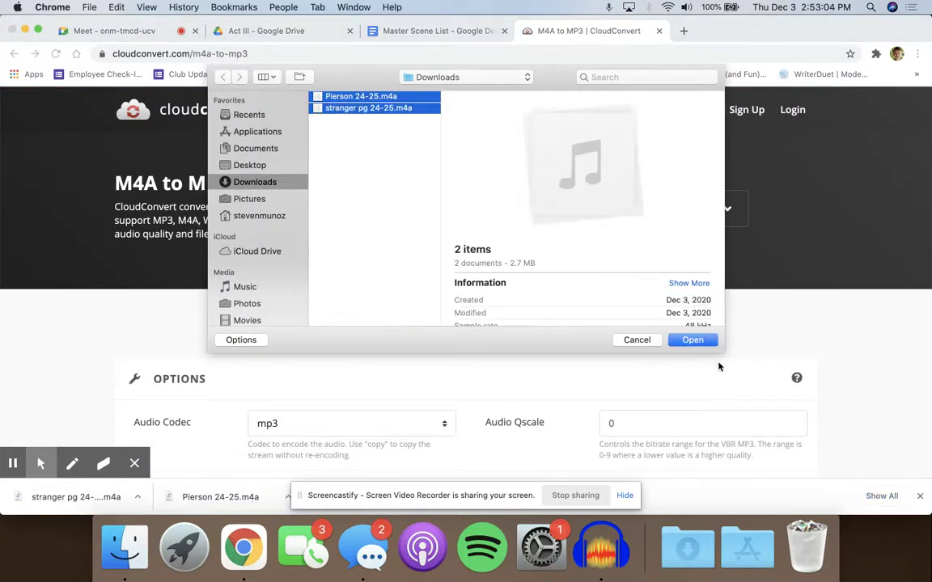
pyautogui.click(693, 340)
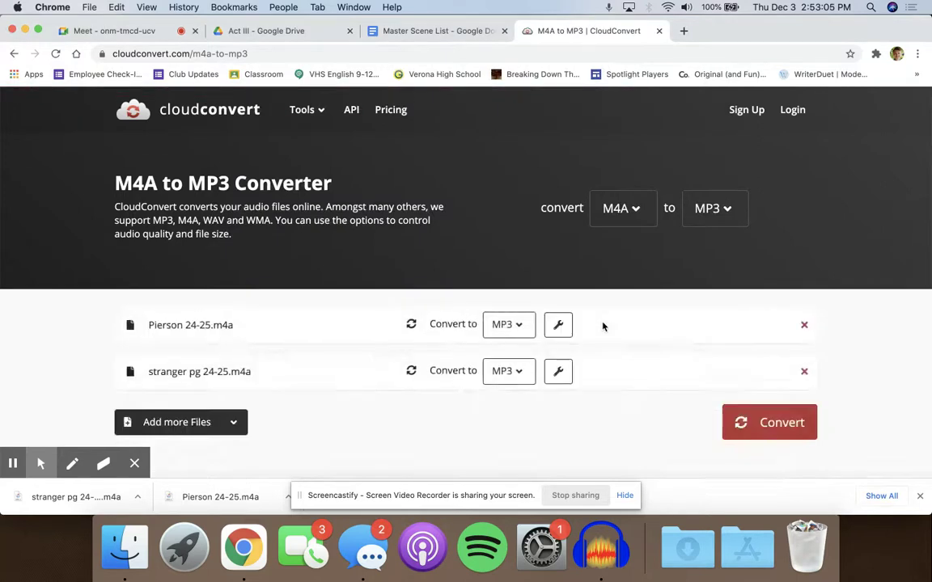
pyautogui.click(748, 422)
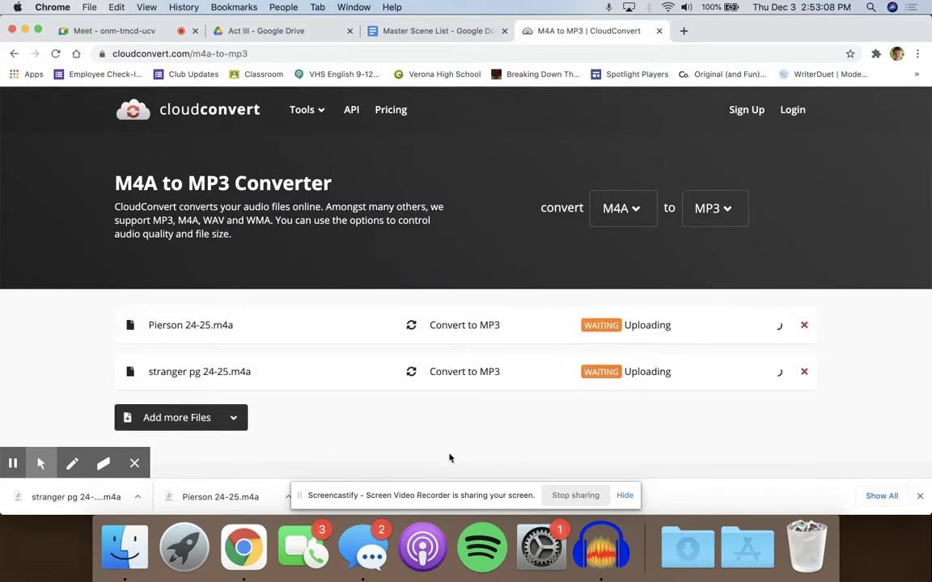
# - Check the Downloads folder and download the converted Pierson 24-25.mp3 and stranger pg 24-25.mp3
pyautogui.click(687, 547)
pyautogui.click(683, 484)
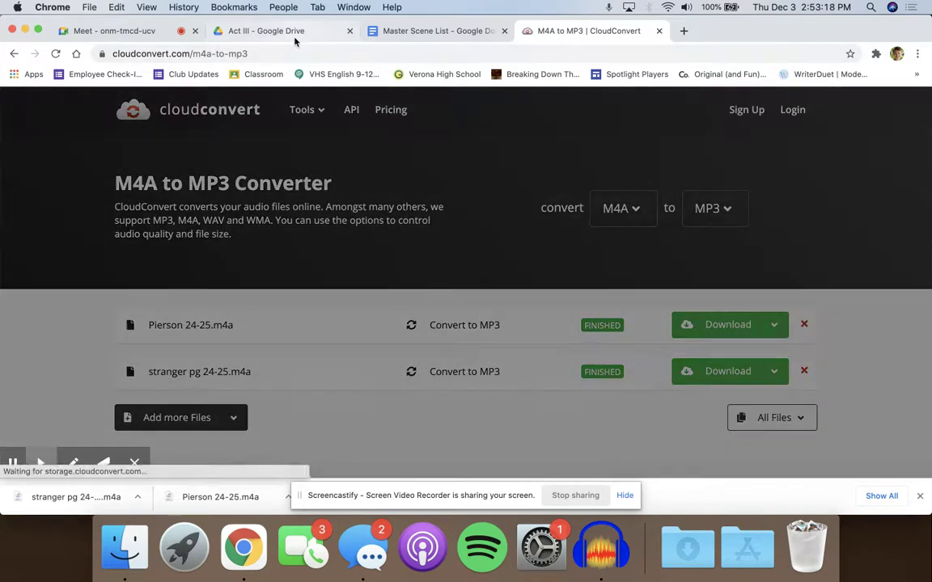
pyautogui.click(264, 33)
pyautogui.click(563, 32)
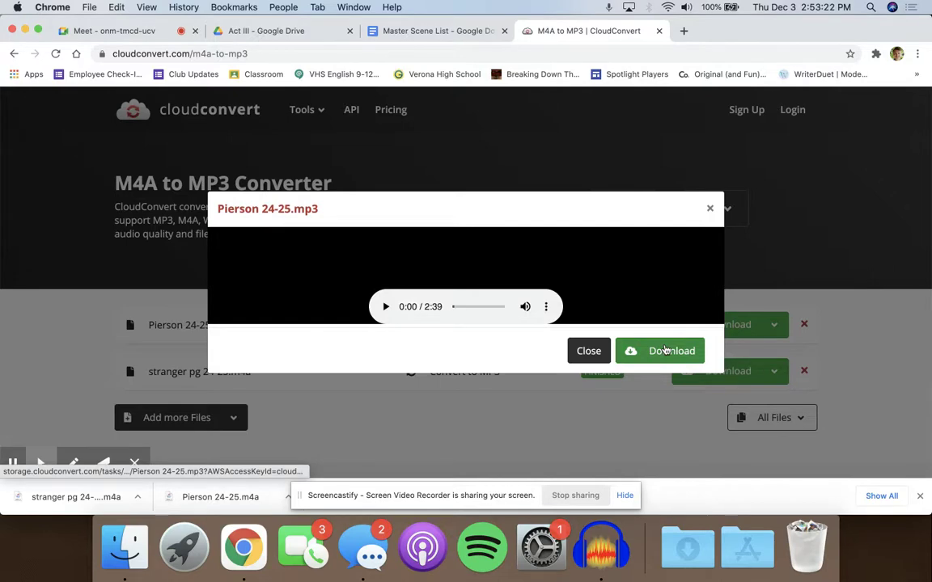
pyautogui.click(665, 351)
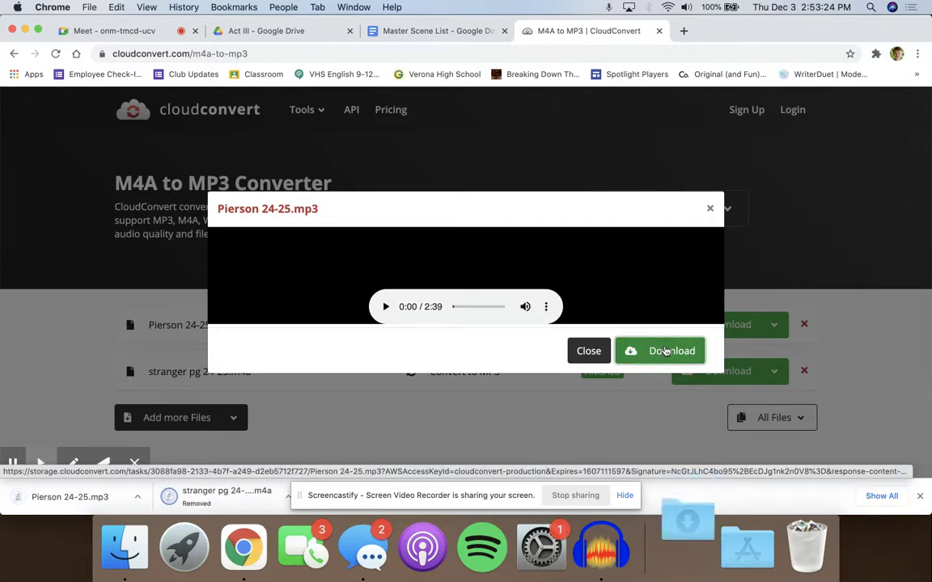
pyautogui.click(709, 209)
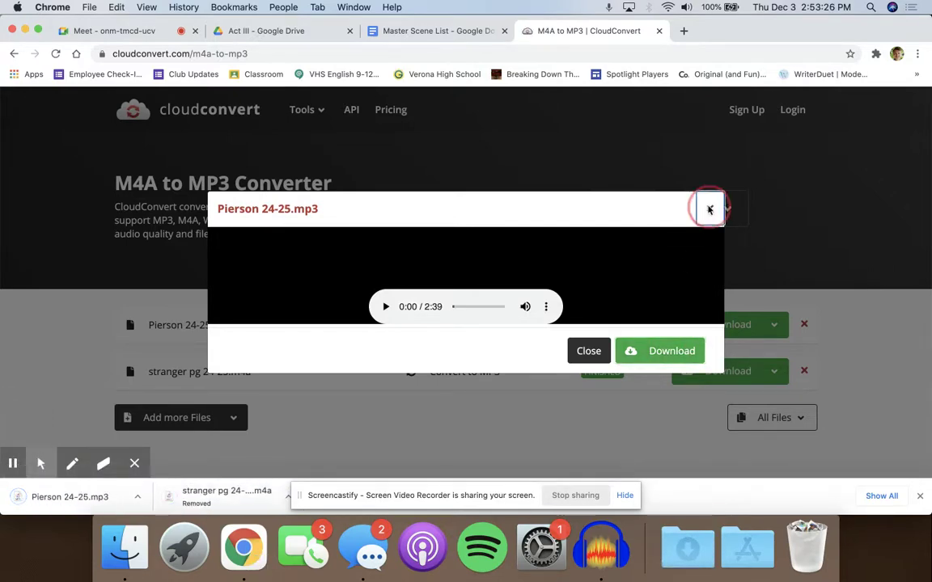
pyautogui.click(742, 371)
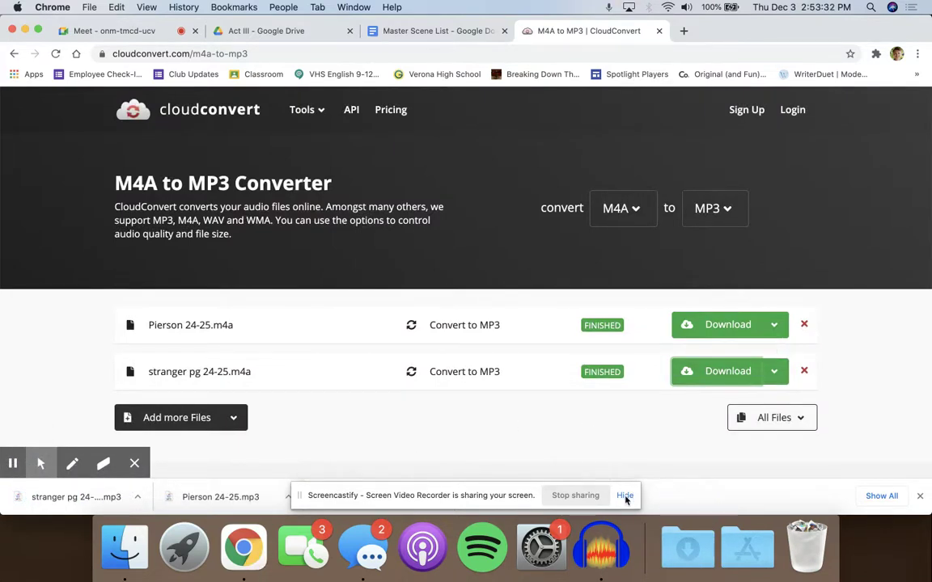
# - Switch to Audacity, move its empty project window to the upper left of the desktop and enlarge it
pyautogui.click(613, 555)
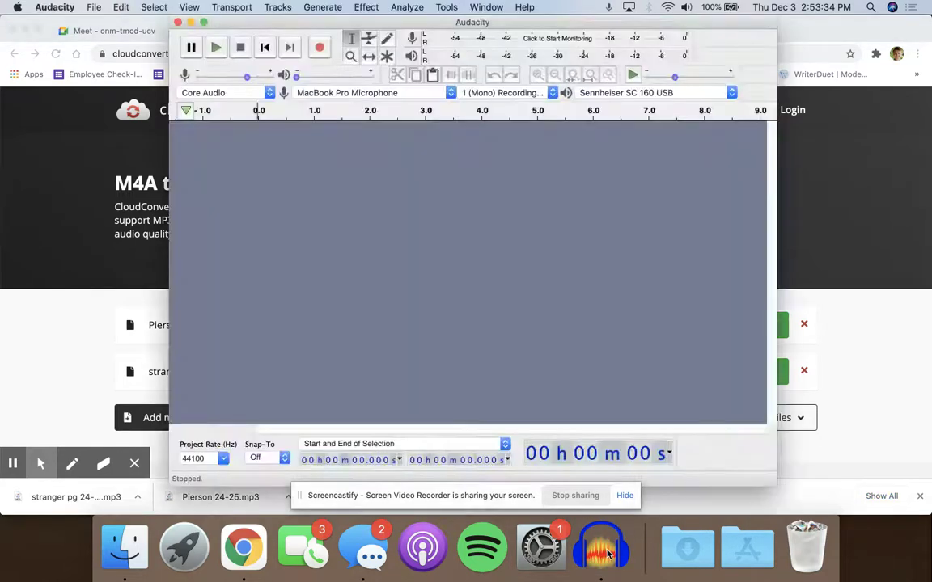
pyautogui.moveTo(432, 22); pyautogui.dragTo(293, 5)
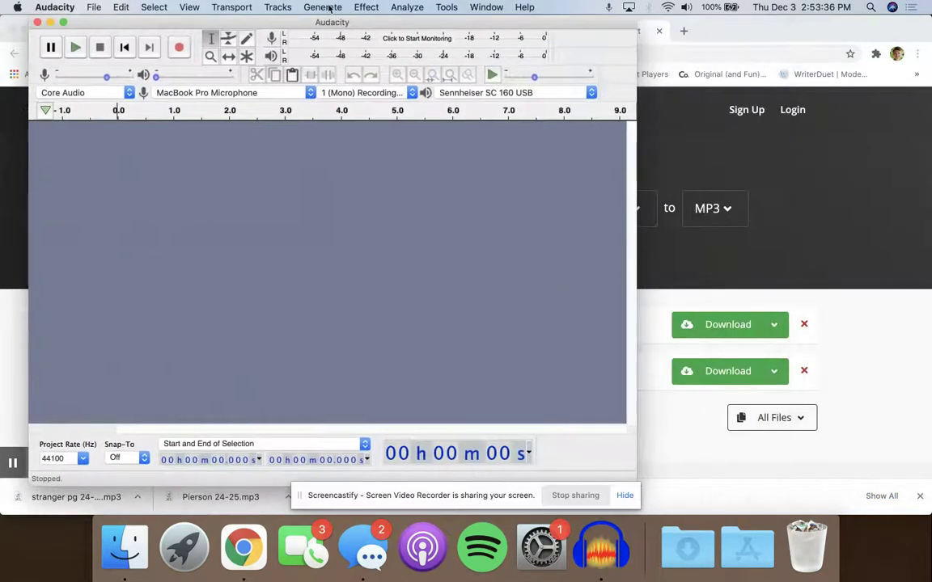
pyautogui.moveTo(637, 477); pyautogui.dragTo(888, 495)
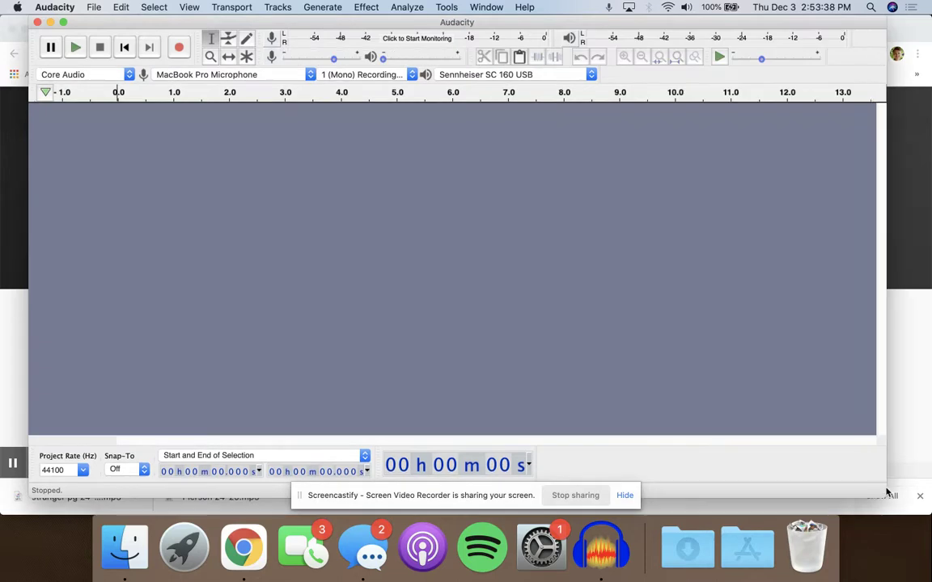
# - Import Pierson 24-25.mp3 and stranger pg 24-25.mp3 together from the Downloads folder as audio tracks
pyautogui.click(94, 7)
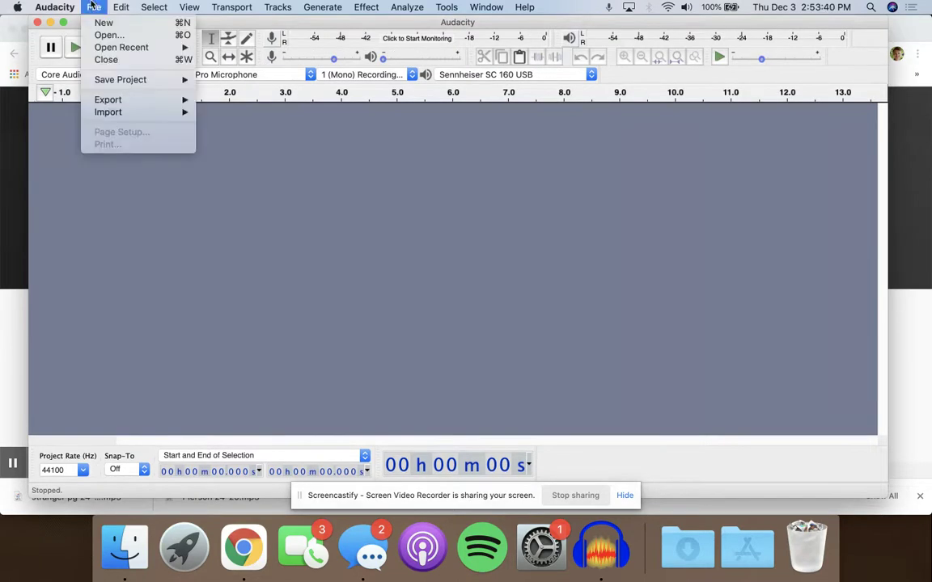
pyautogui.moveTo(133, 116)
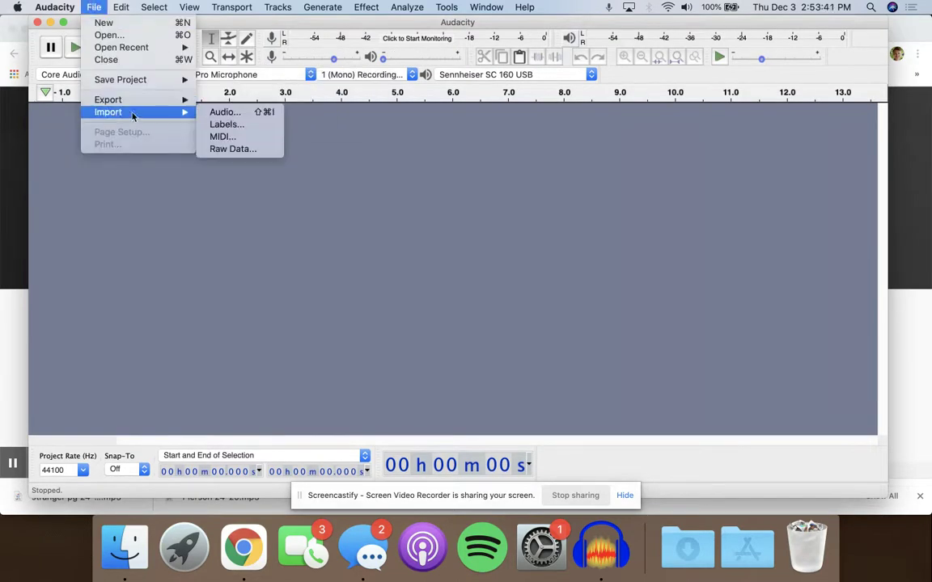
pyautogui.click(217, 113)
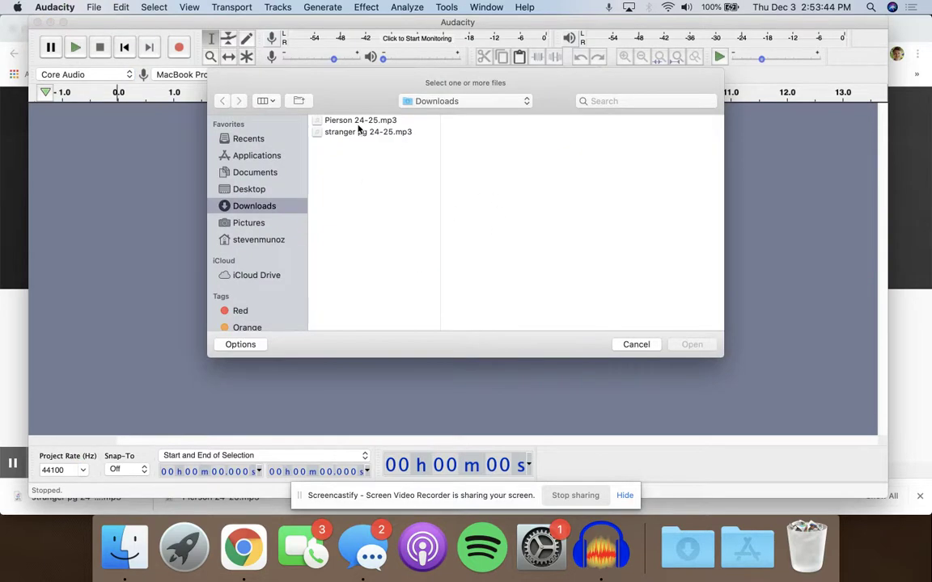
pyautogui.click(360, 123)
pyautogui.click(361, 133)
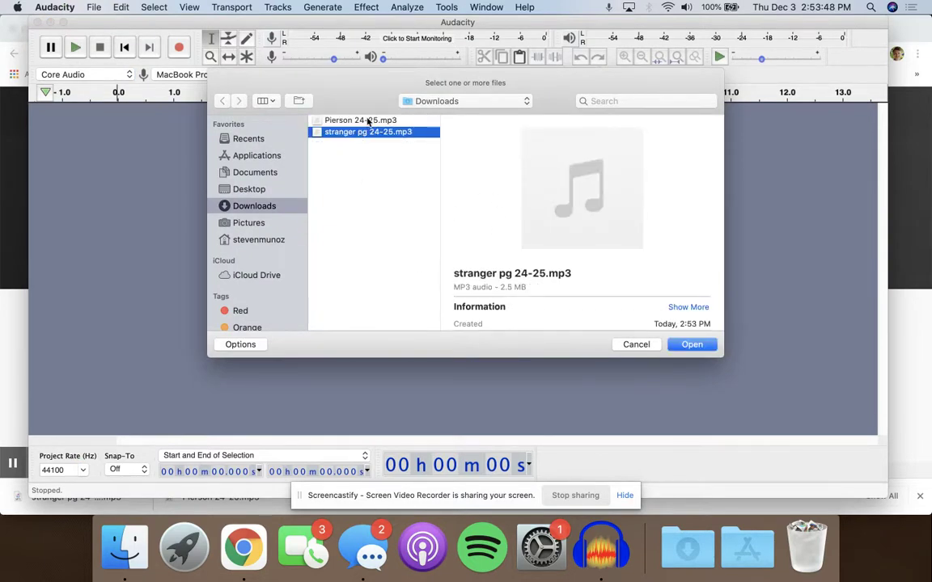
pyautogui.keyDown('shift'); pyautogui.click(368, 121); pyautogui.keyUp('shift')
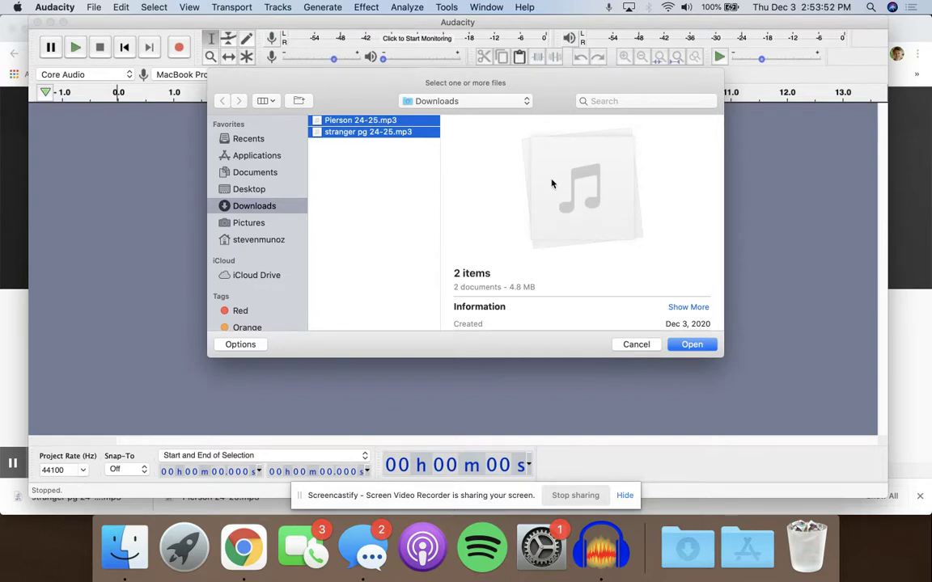
pyautogui.click(397, 167)
pyautogui.click(402, 133)
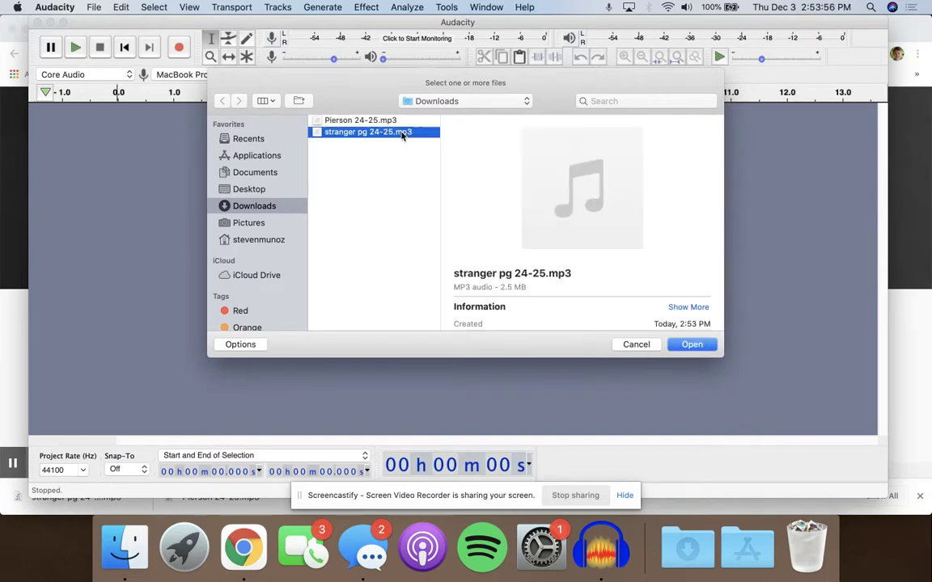
pyautogui.keyDown('shift'); pyautogui.click(399, 122); pyautogui.keyUp('shift')
pyautogui.click(680, 345)
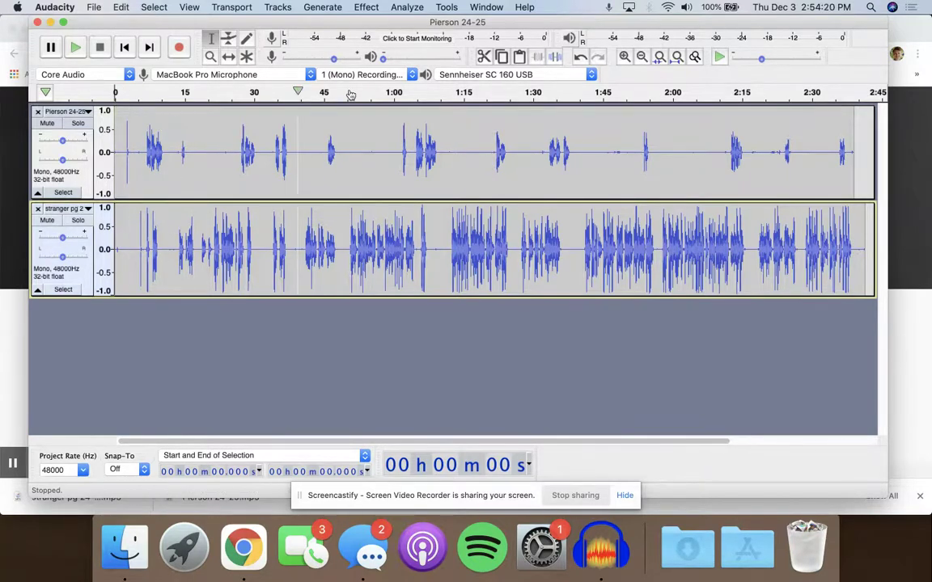
# - Try to play the recordings from about 2.5 seconds, just before the first spike in the Pierson track
pyautogui.click(624, 57)
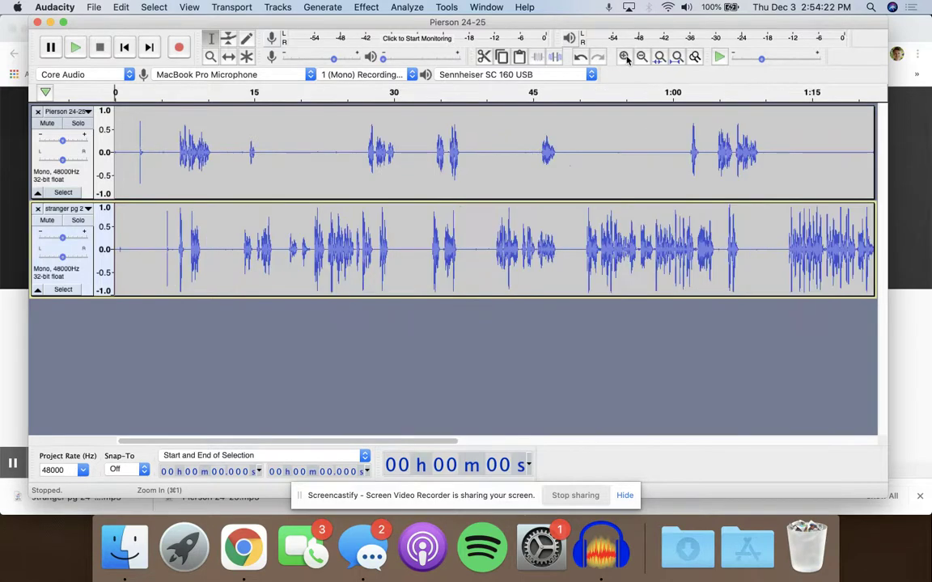
pyautogui.click(624, 57)
pyautogui.click(625, 57)
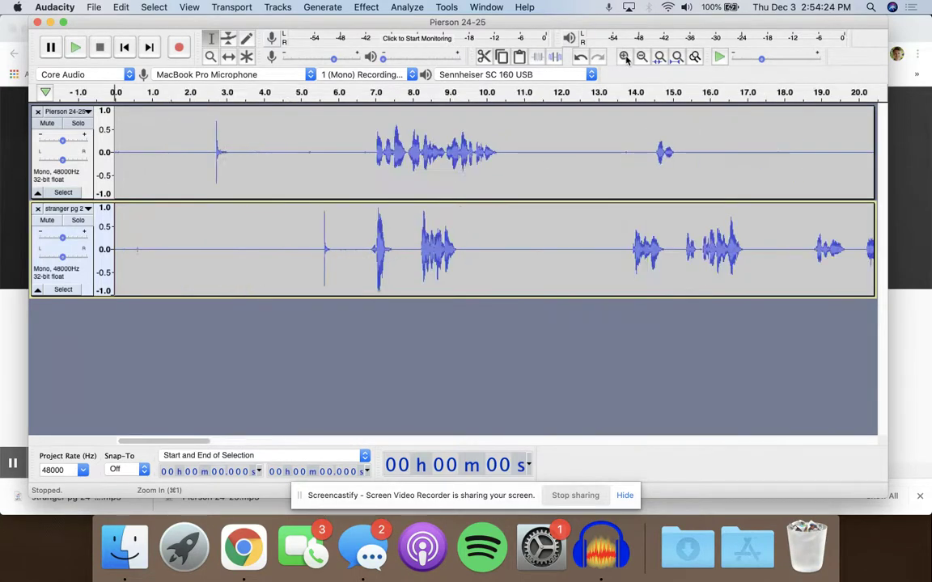
pyautogui.click(624, 57)
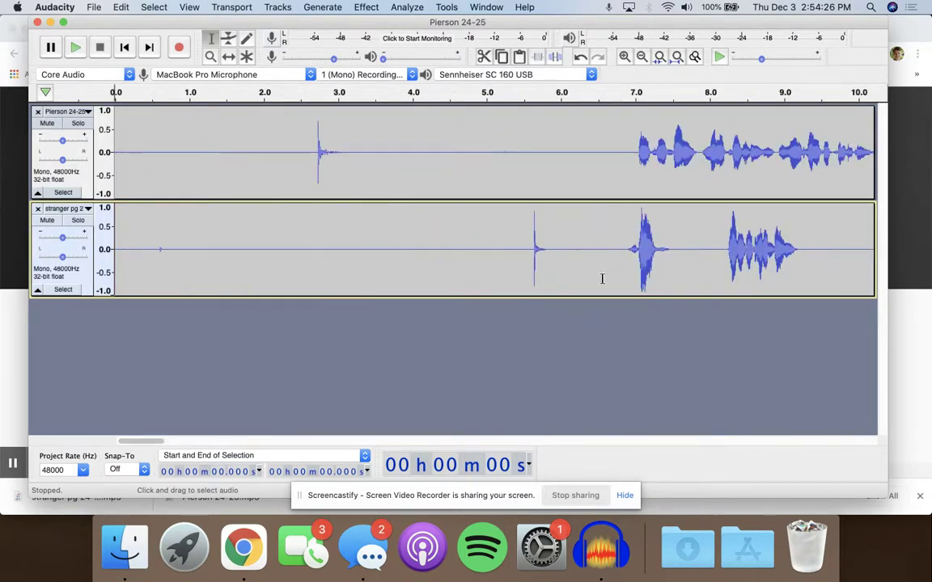
pyautogui.hscroll(3, 601, 266)
pyautogui.hscroll(-3, 601, 275)
pyautogui.click(300, 155)
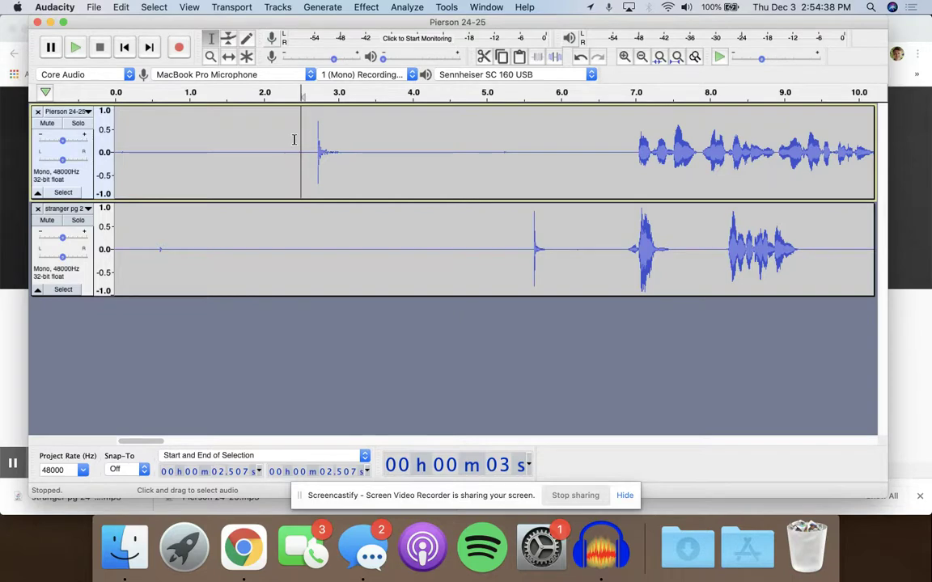
pyautogui.press('space')
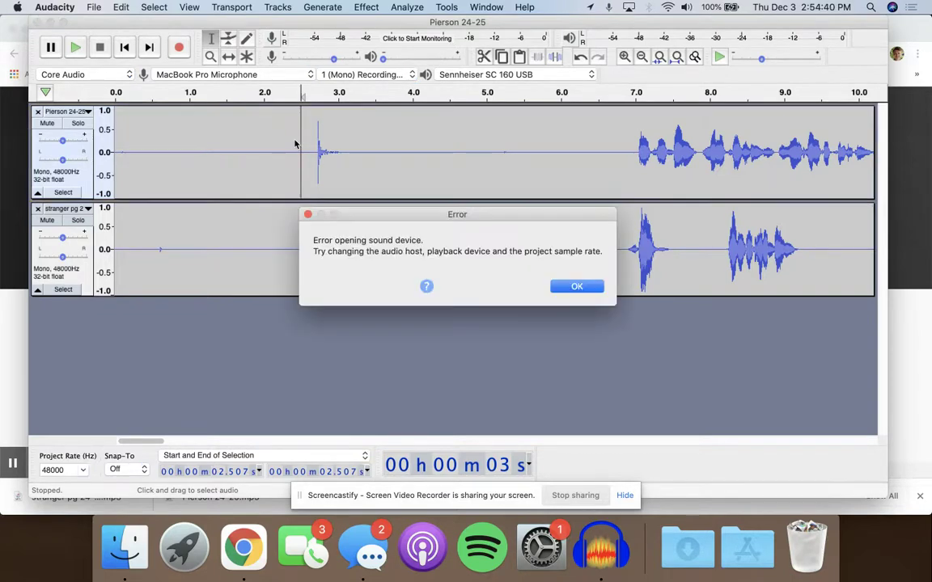
pyautogui.click(575, 289)
# - Retry playback from about 3.7 seconds on the stranger track and from about 0.4 seconds on the Pierson track
pyautogui.click(392, 226)
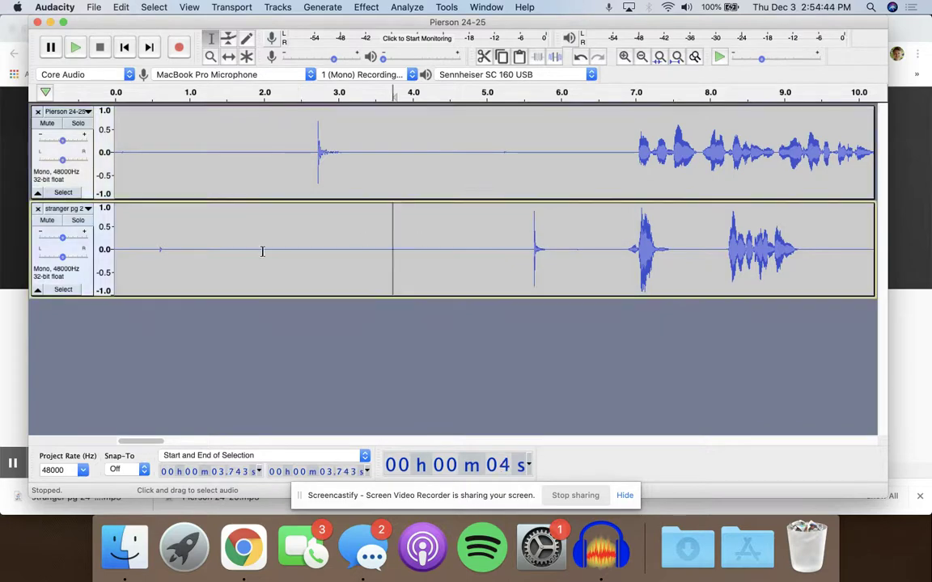
pyautogui.press('space')
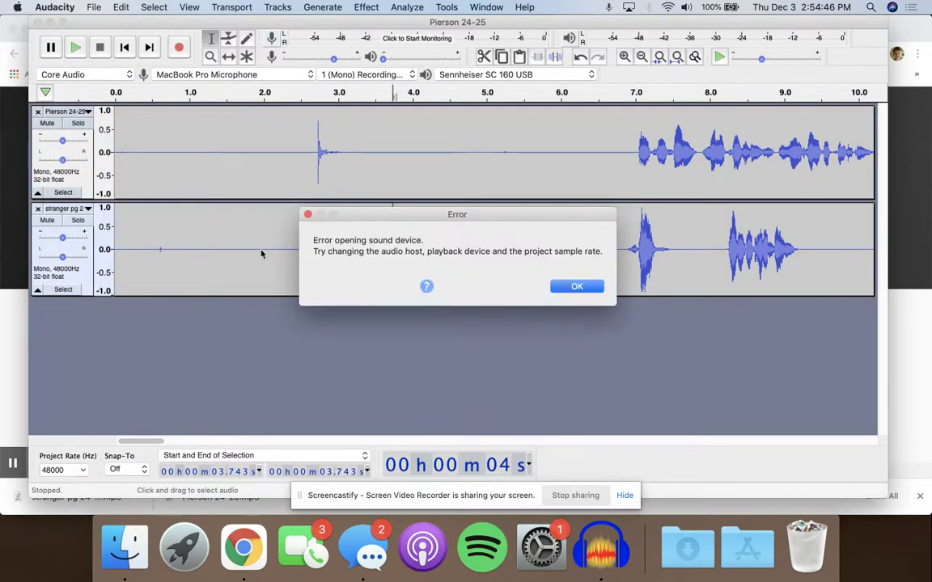
pyautogui.click(576, 287)
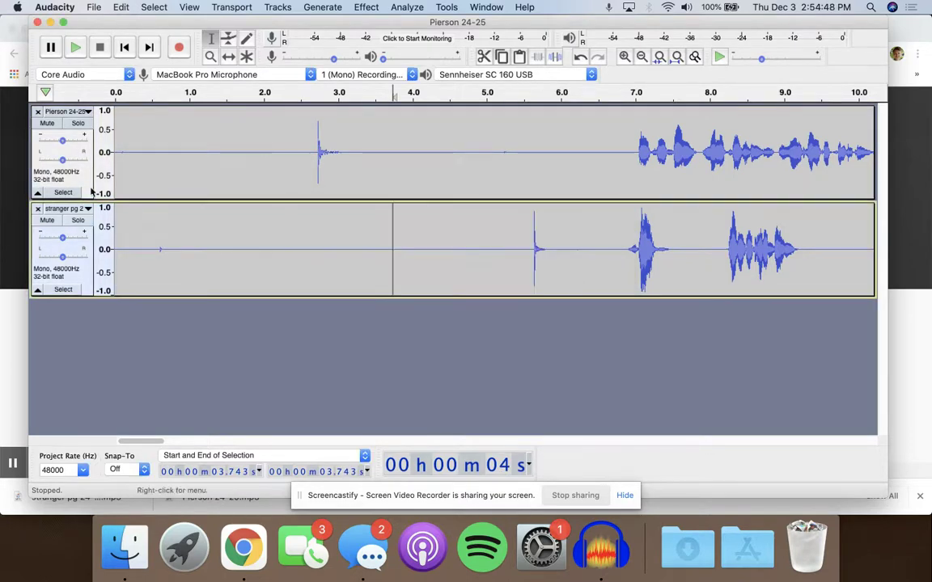
pyautogui.click(89, 190)
pyautogui.click(146, 172)
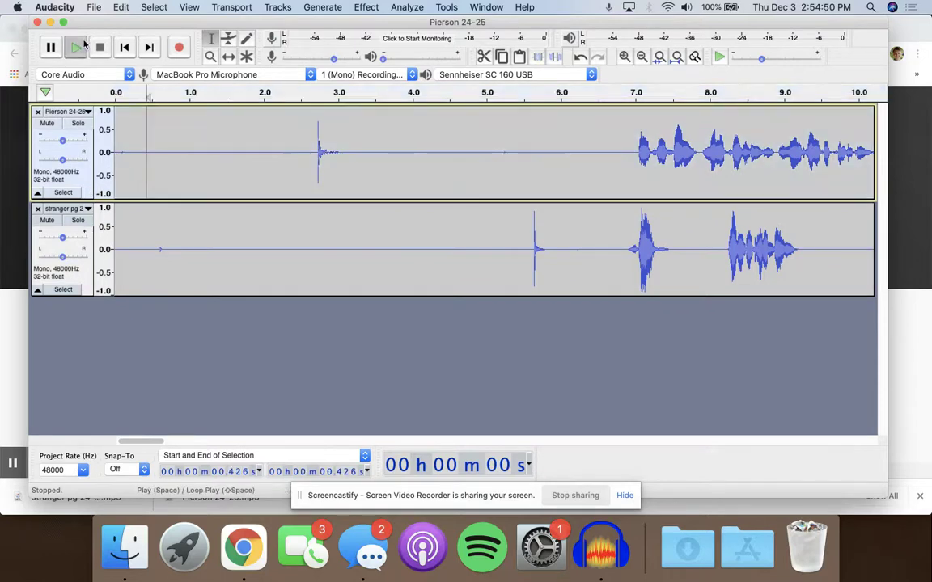
pyautogui.click(82, 46)
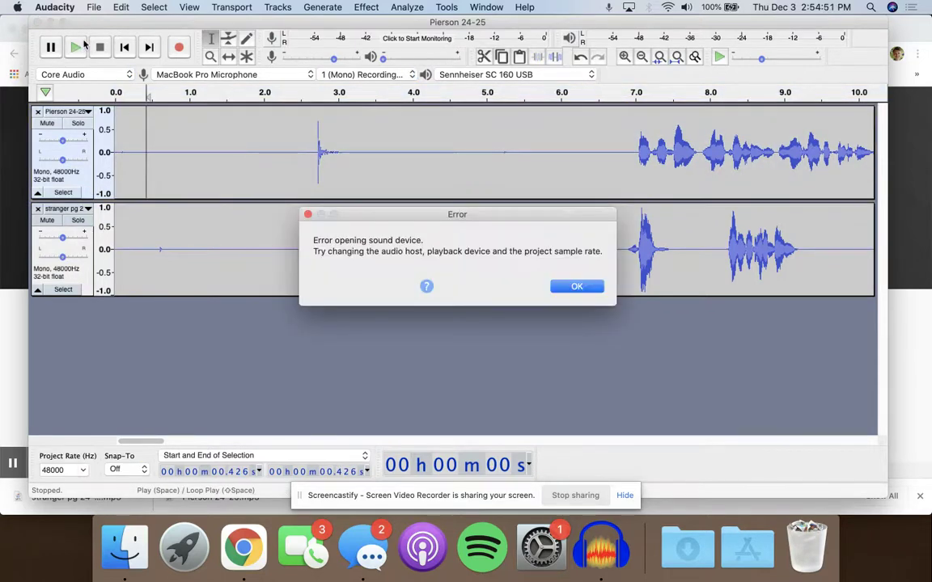
pyautogui.click(577, 287)
# - Set the playback device to MacBook Pro Speakers and test playback of both tracks from about 0.4 seconds
pyautogui.click(485, 75)
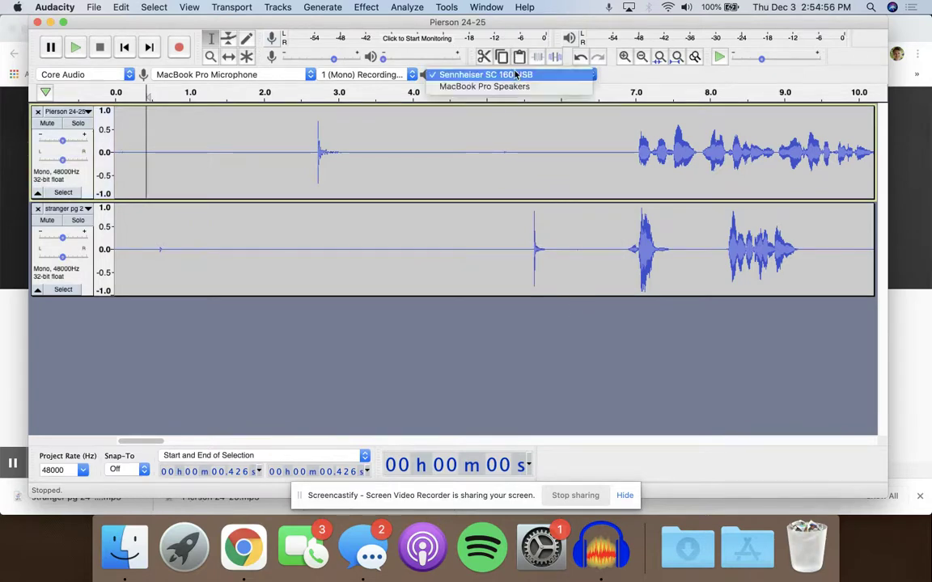
pyautogui.click(516, 91)
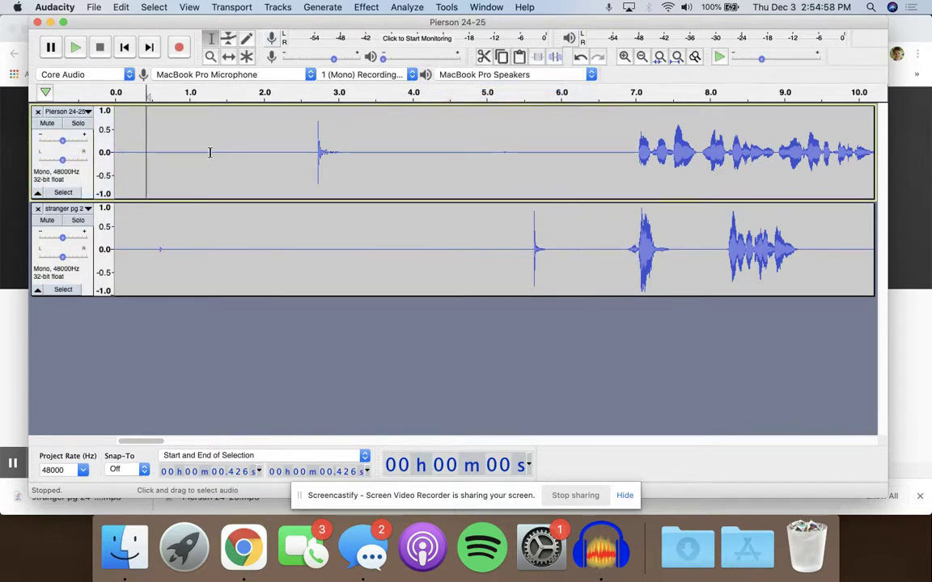
pyautogui.press('space')
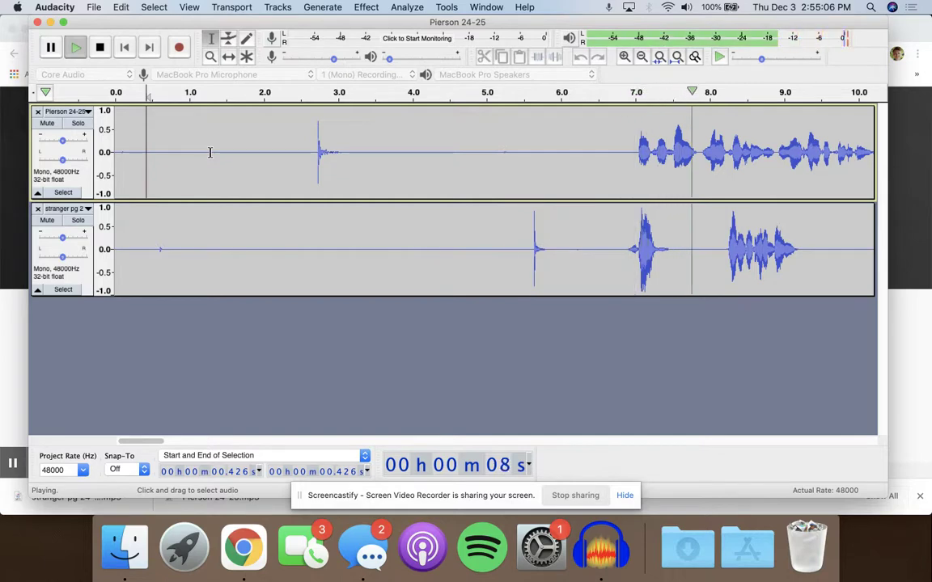
pyautogui.press('space')
pyautogui.press('F12')
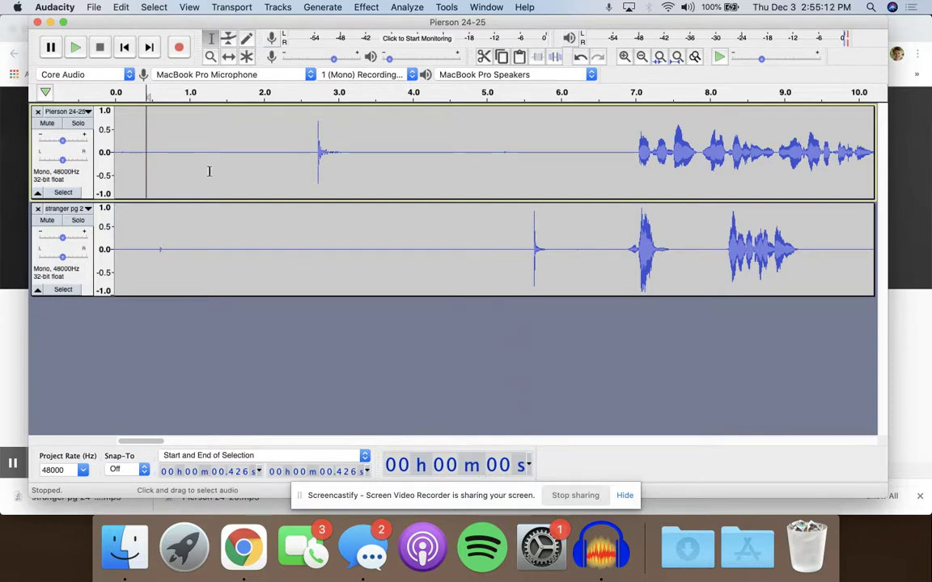
# - Delete the audio before the first spike: about 5.6 seconds from the stranger track and about 2.7 seconds from the Pierson track
pyautogui.click(297, 145)
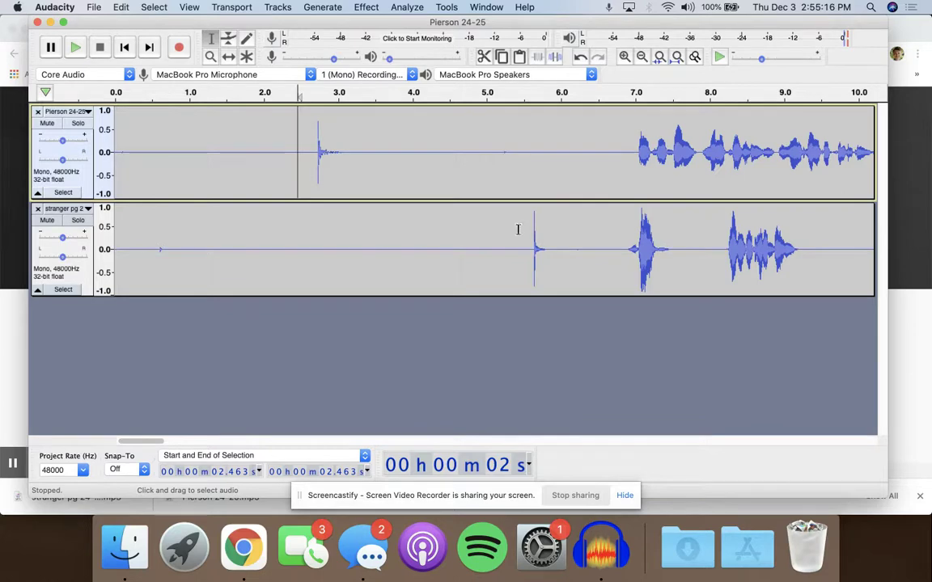
pyautogui.moveTo(530, 251); pyautogui.dragTo(109, 250)
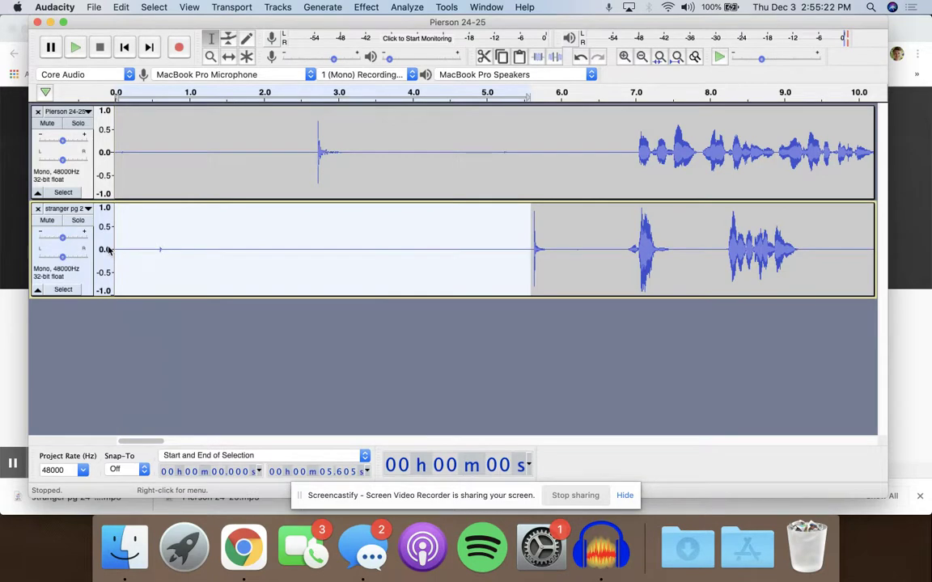
pyautogui.press('Delete')
pyautogui.moveTo(312, 149); pyautogui.dragTo(111, 165)
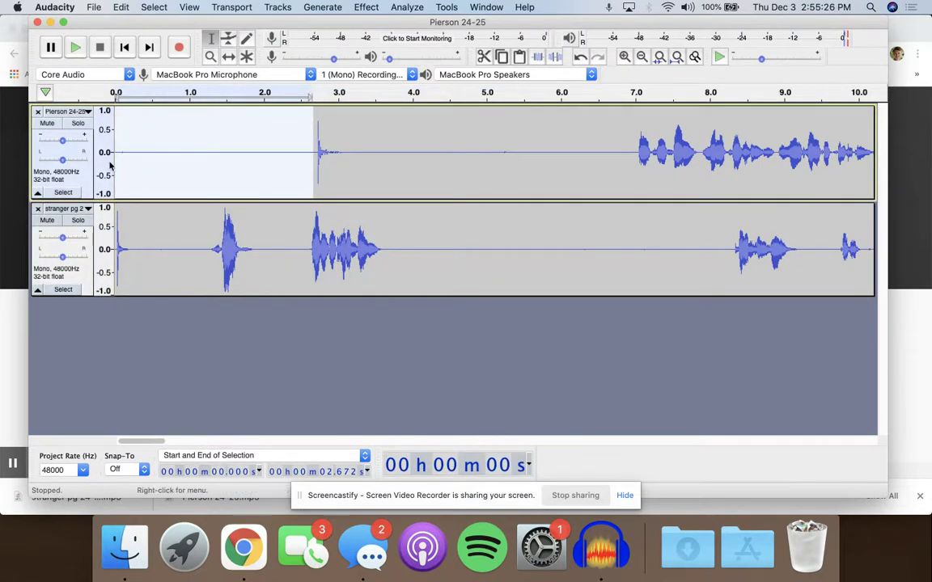
pyautogui.press('Delete')
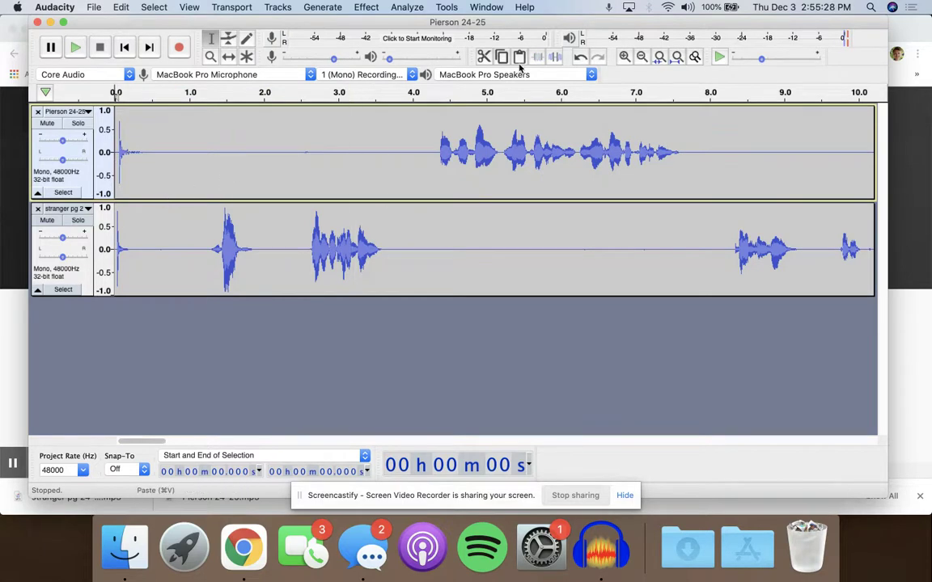
# - Shift the stranger track about 0.024 seconds later with the Time Shift Tool so its opening spike lines up with the Pierson track's spike
pyautogui.click(625, 56)
pyautogui.click(626, 57)
pyautogui.click(625, 57)
pyautogui.click(625, 56)
pyautogui.click(625, 57)
pyautogui.click(625, 57)
pyautogui.click(626, 57)
pyautogui.click(625, 57)
pyautogui.click(642, 58)
pyautogui.click(642, 57)
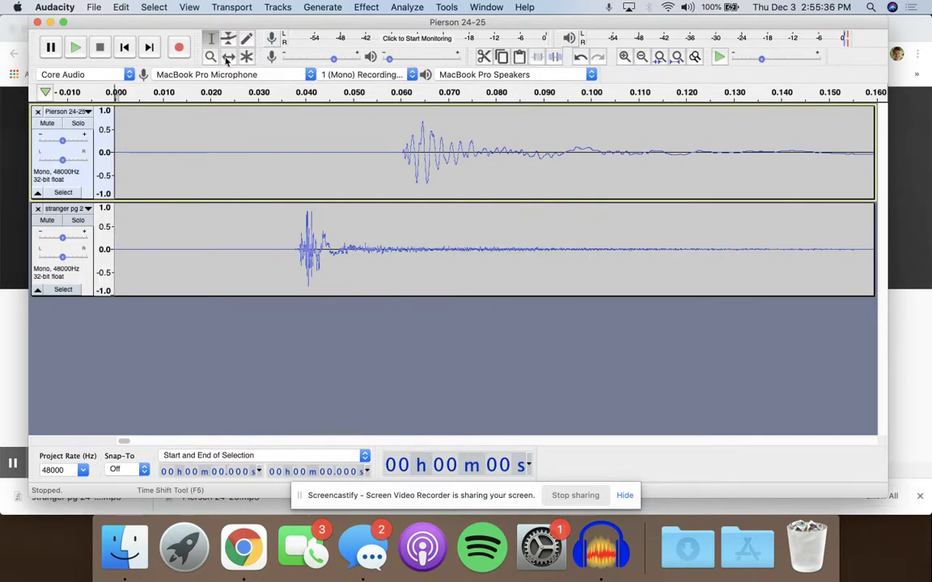
pyautogui.moveTo(285, 224); pyautogui.dragTo(397, 228)
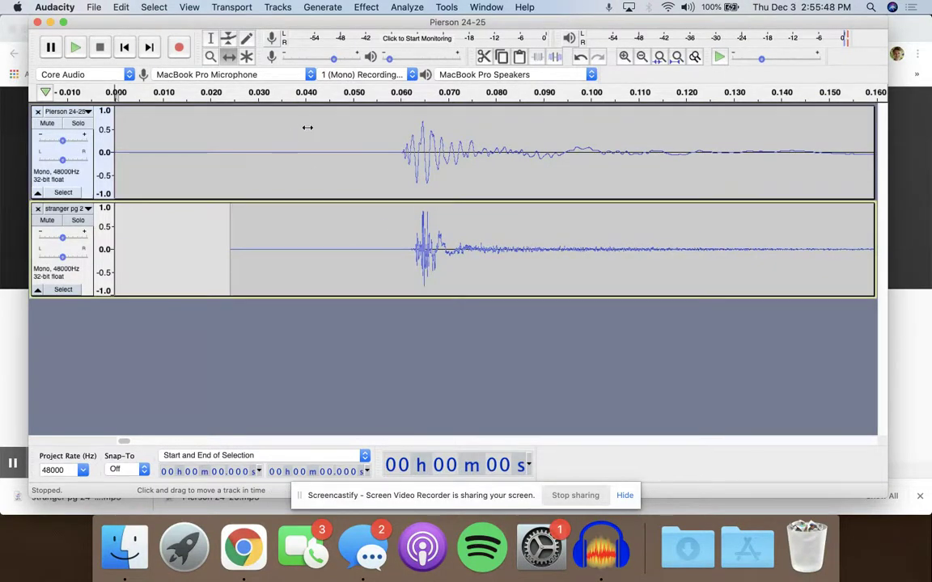
# - Play the aligned tracks, raise the system volume and the playback volume while listening, and stop playback
pyautogui.press('space')
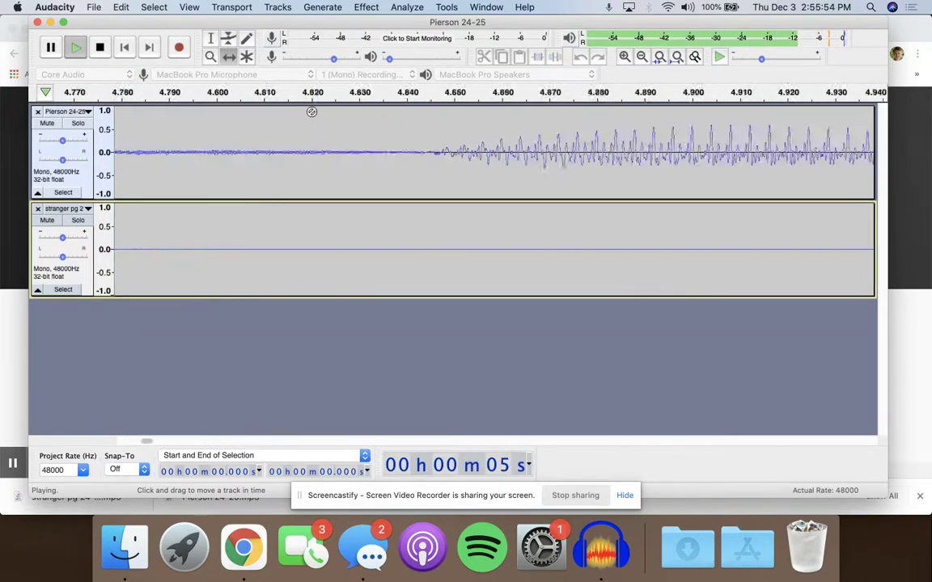
pyautogui.press('XF86AudioRaiseVolume')
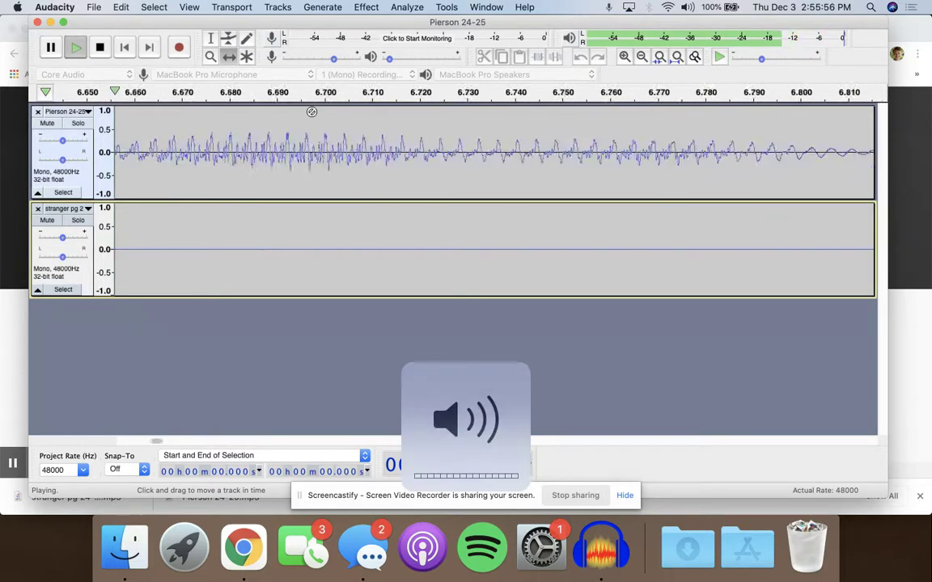
pyautogui.moveTo(389, 60); pyautogui.dragTo(422, 58)
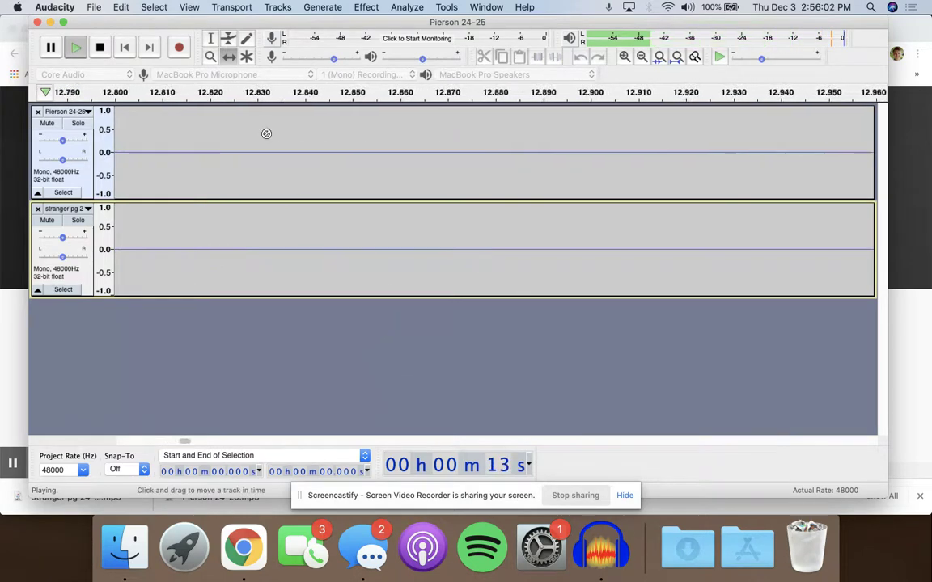
pyautogui.click(100, 48)
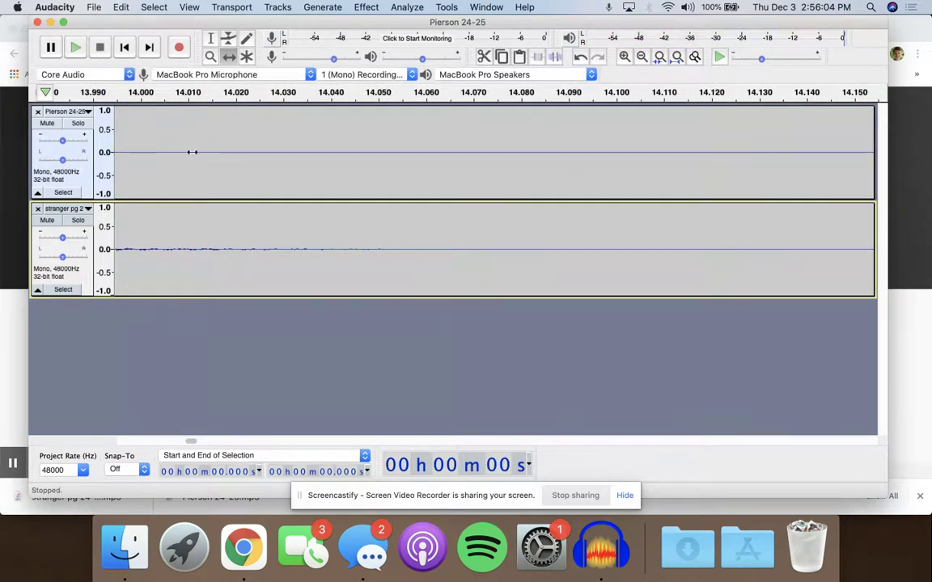
# - Play both tracks from the beginning for about 10 seconds to check their alignment, and return to the start
pyautogui.hscroll(-15, 226, 177)
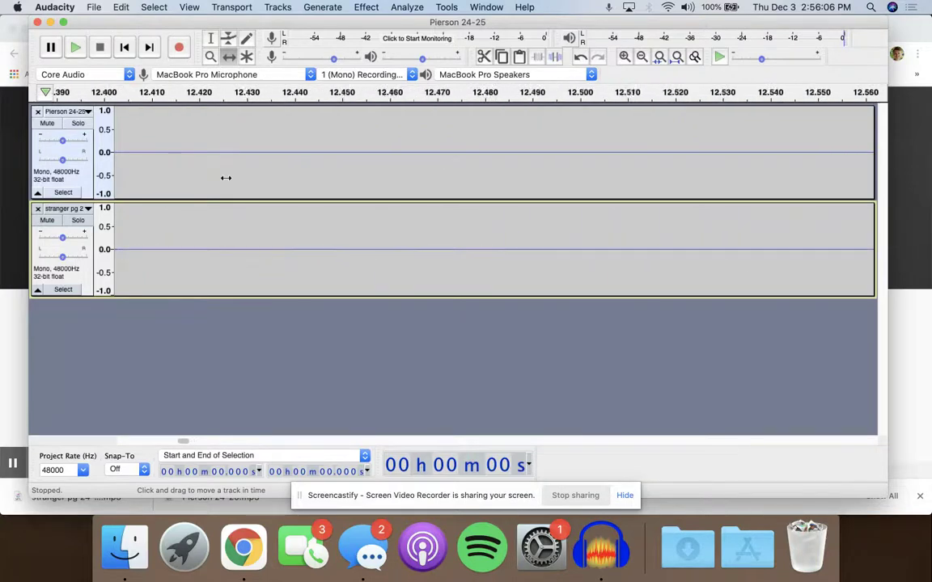
pyautogui.hscroll(-20, 225, 177)
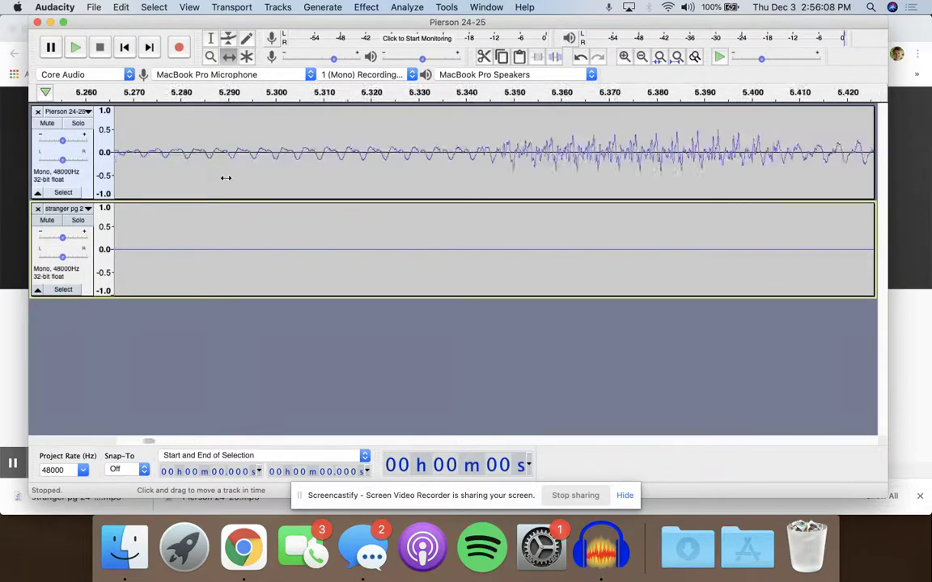
pyautogui.click(643, 56)
pyautogui.click(643, 56)
pyautogui.click(643, 56)
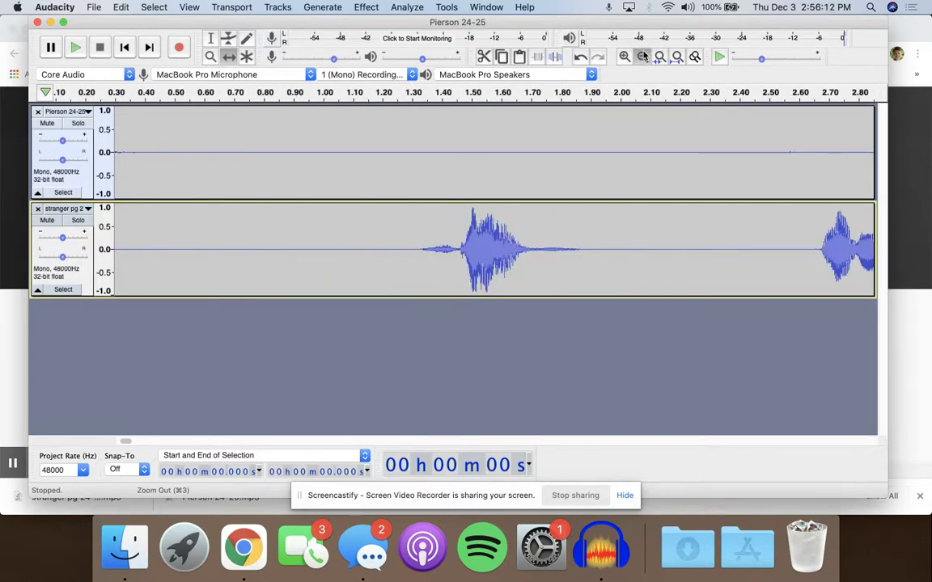
pyautogui.click(643, 56)
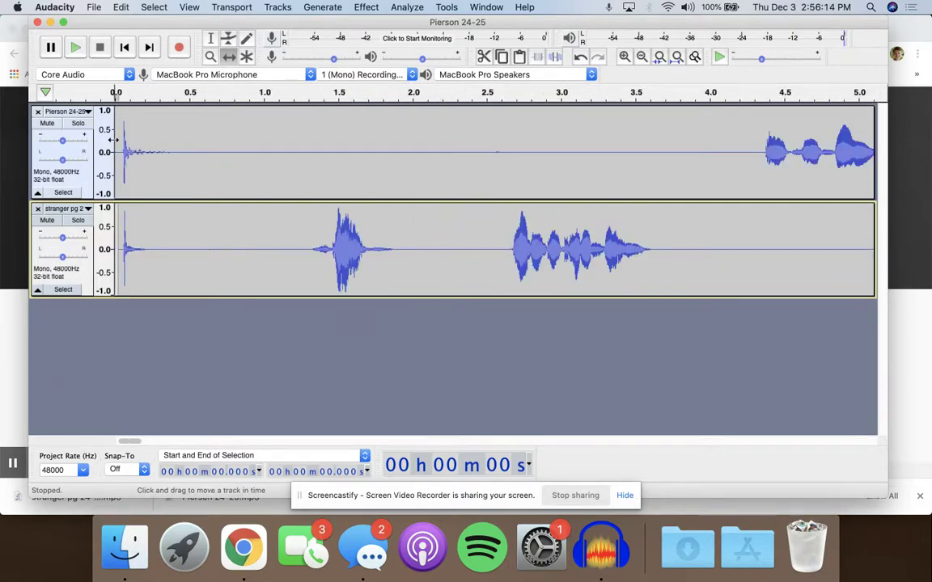
pyautogui.click(76, 50)
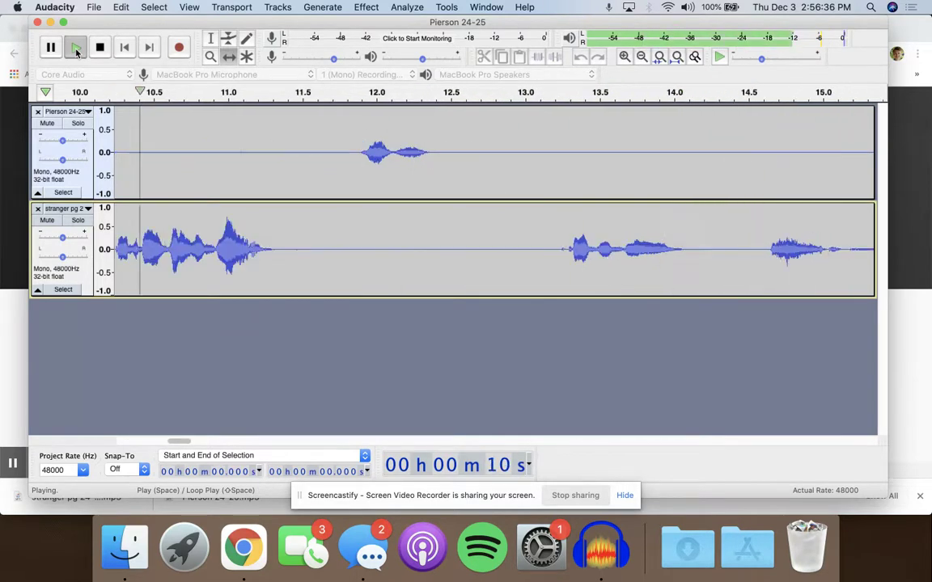
pyautogui.click(98, 48)
pyautogui.click(123, 46)
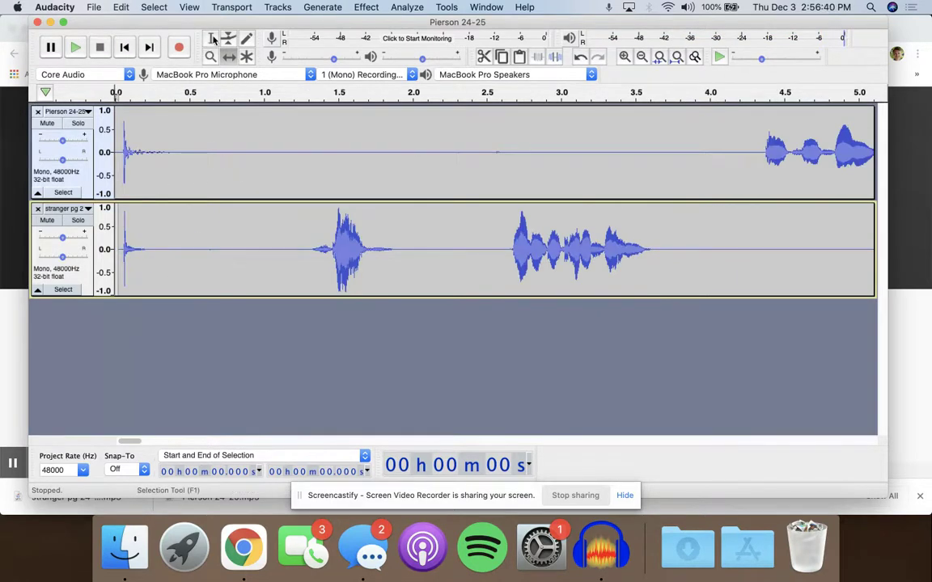
# - Delete the first 1.01 seconds, containing the sync spikes, from both tracks together
pyautogui.click(264, 138)
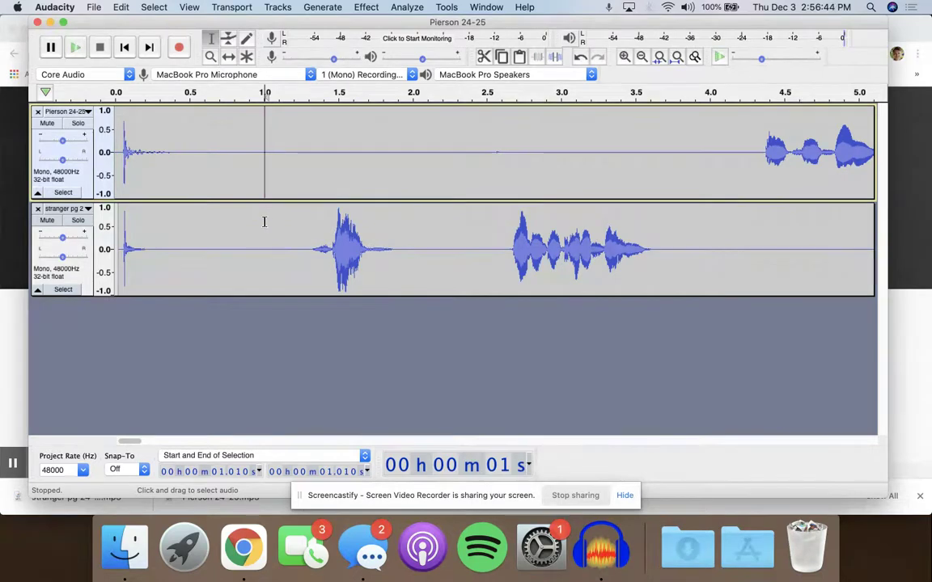
pyautogui.click(258, 223)
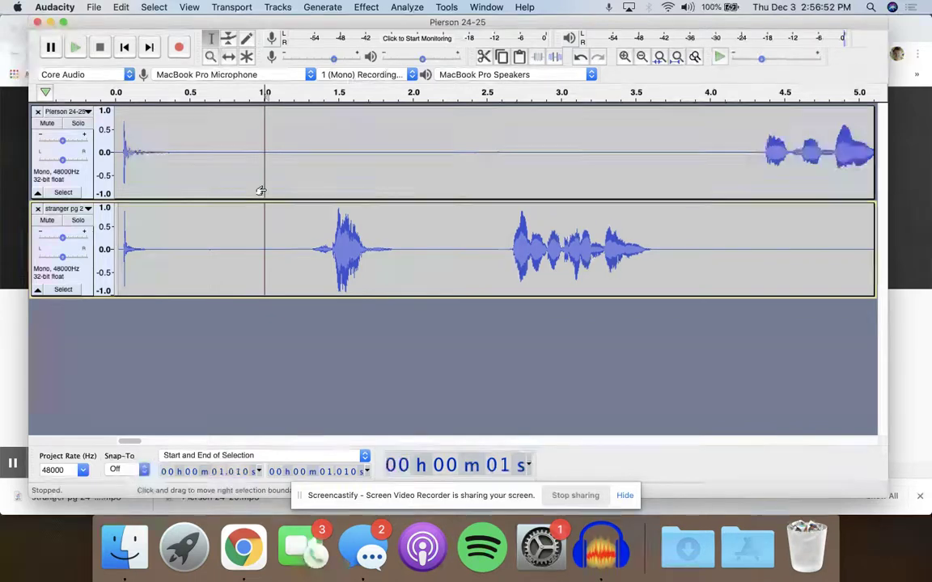
pyautogui.moveTo(260, 189); pyautogui.dragTo(102, 198)
pyautogui.press('BackSpace')
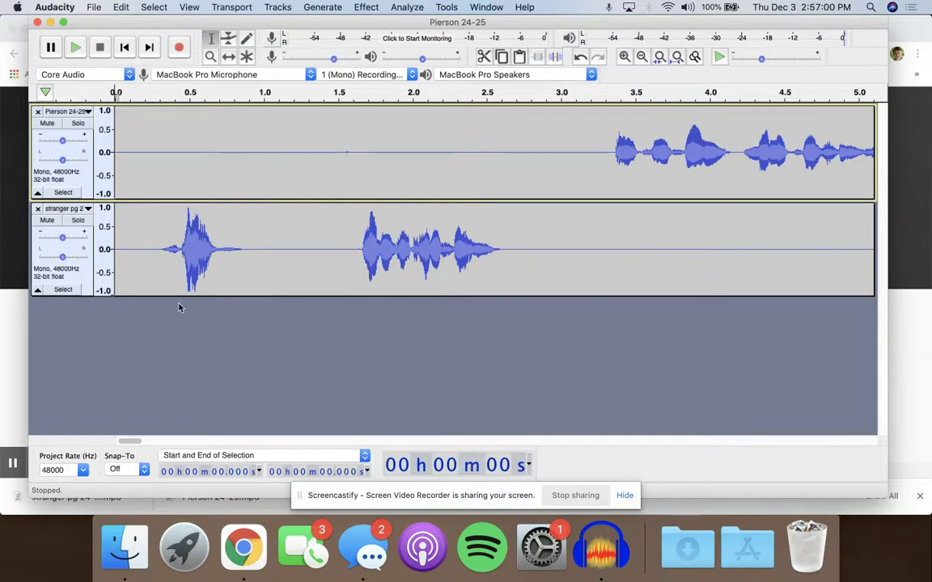
pyautogui.hscroll(10, 270, 306)
pyautogui.hscroll(13, 270, 305)
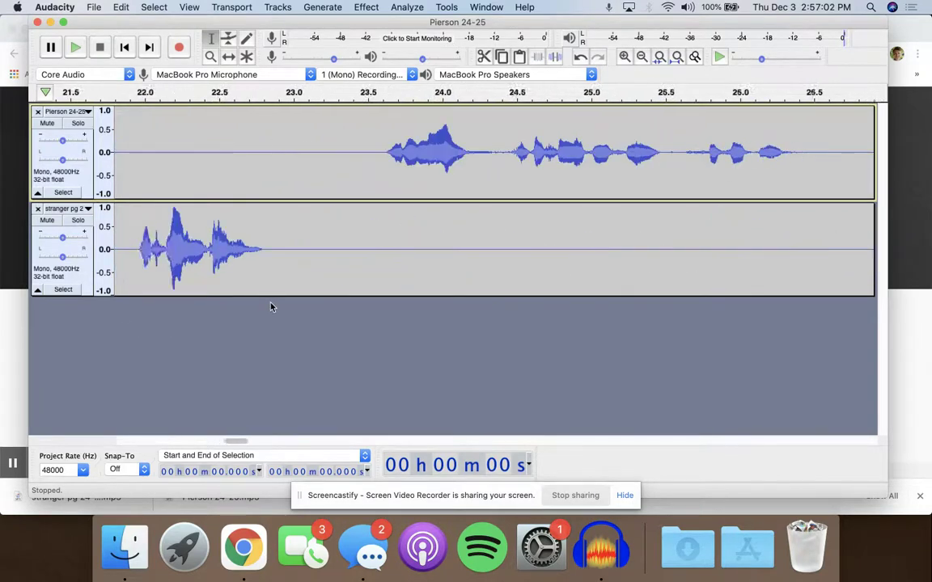
pyautogui.press('Home')
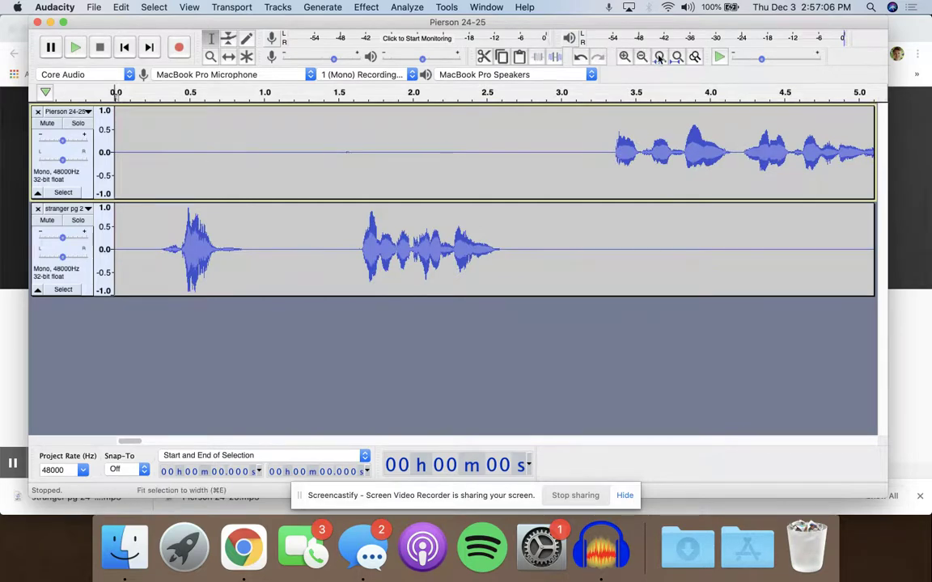
pyautogui.click(641, 57)
pyautogui.click(642, 56)
pyautogui.click(642, 56)
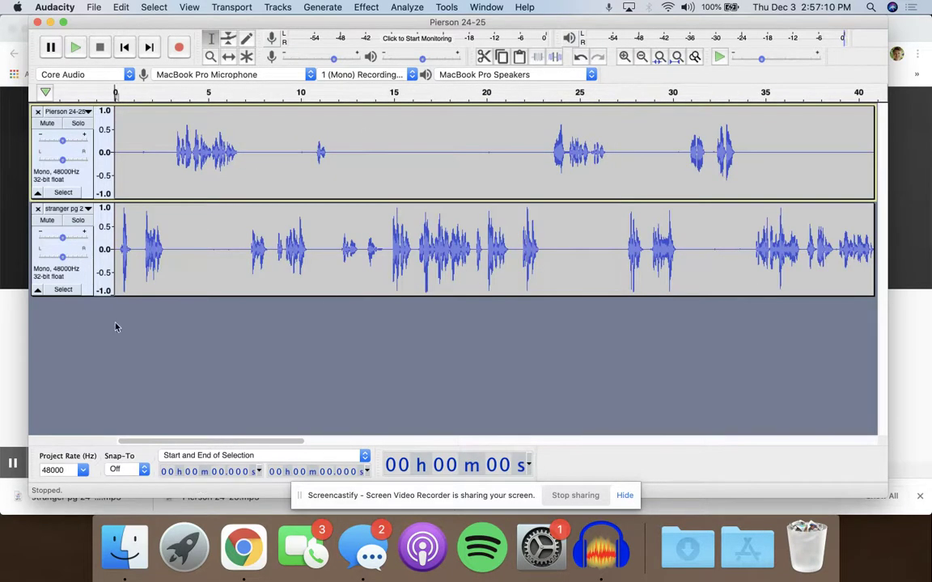
# - Switch to Google Drive in Chrome and open the Sound Effects folder inside Sound Files WotW
pyautogui.click(16, 327)
pyautogui.click(266, 31)
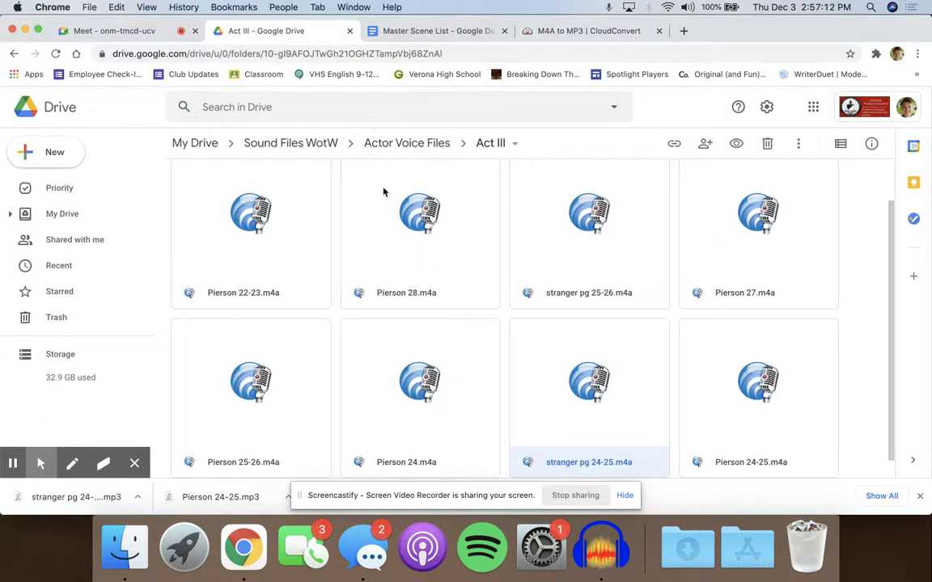
pyautogui.click(383, 145)
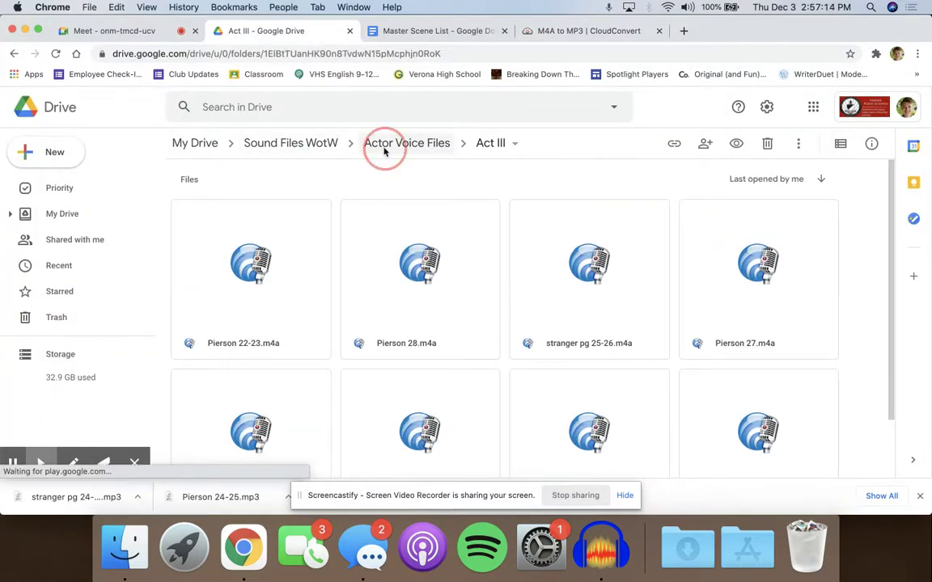
pyautogui.click(319, 145)
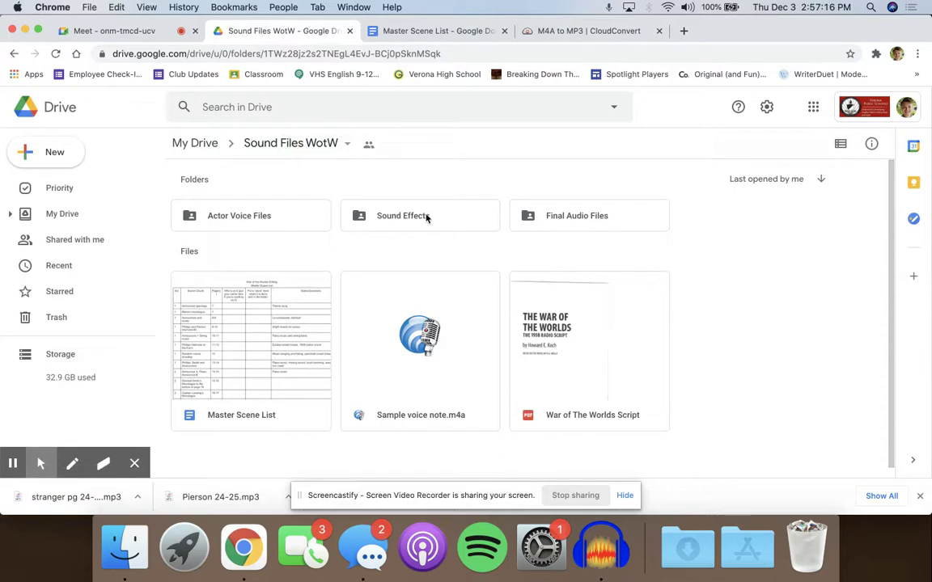
pyautogui.doubleClick(438, 217)
pyautogui.scroll(-1, 501, 327)
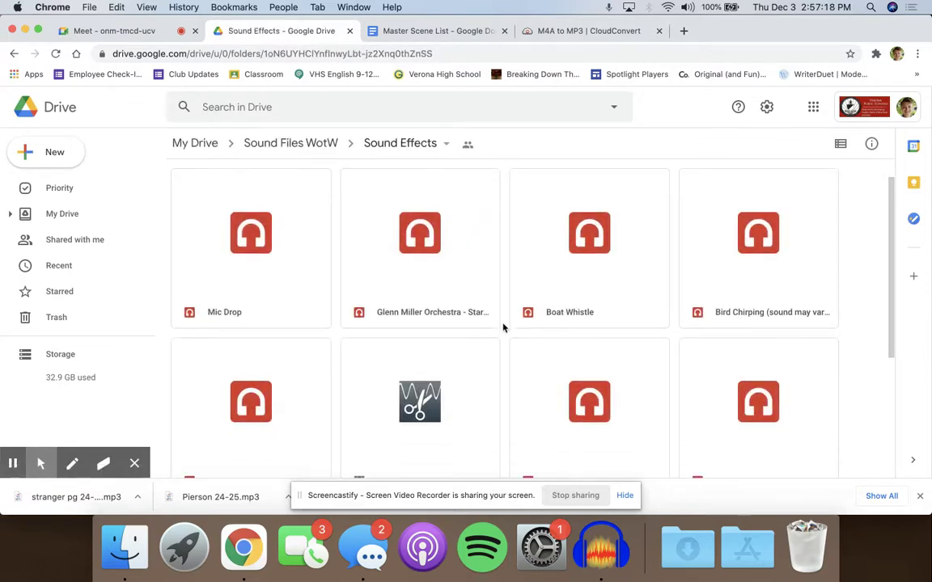
pyautogui.scroll(-2, 502, 327)
# - Preview the Bird Chirping (sound may vary) sound effect and download it
pyautogui.doubleClick(738, 220)
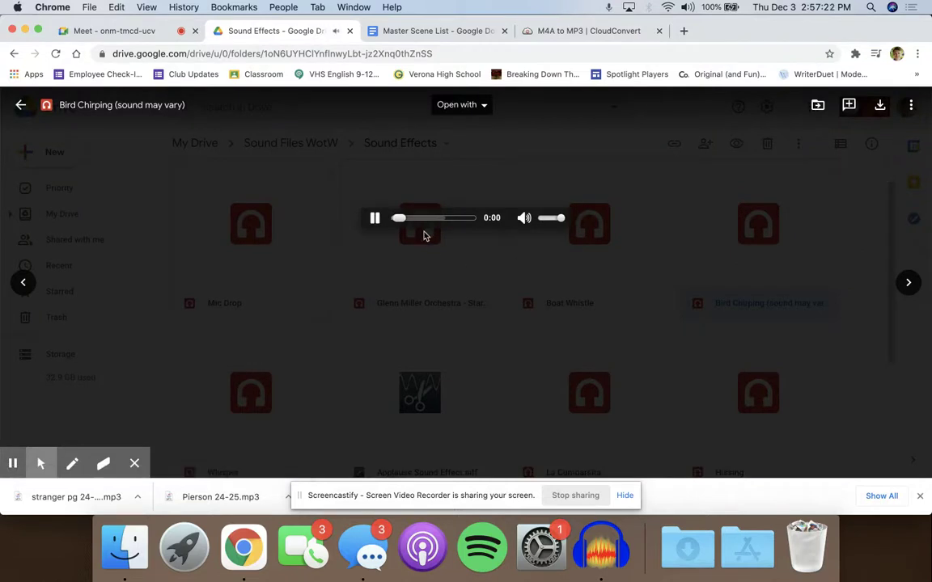
pyautogui.click(376, 220)
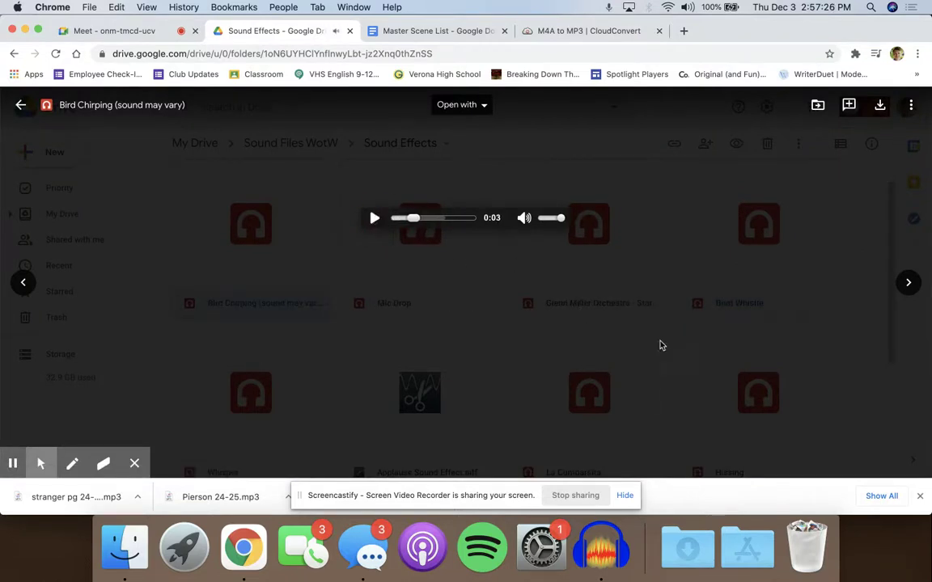
pyautogui.moveTo(413, 225); pyautogui.dragTo(379, 225)
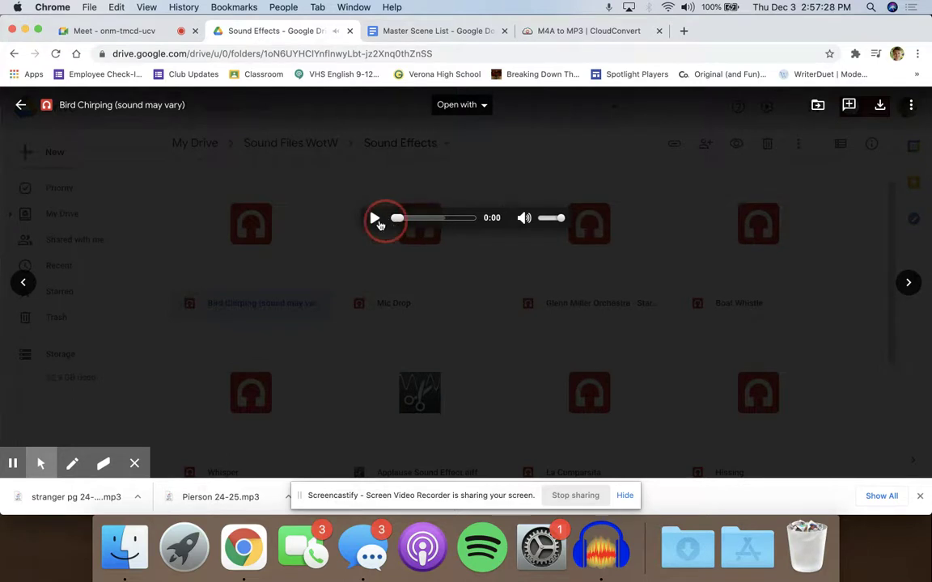
pyautogui.click(880, 105)
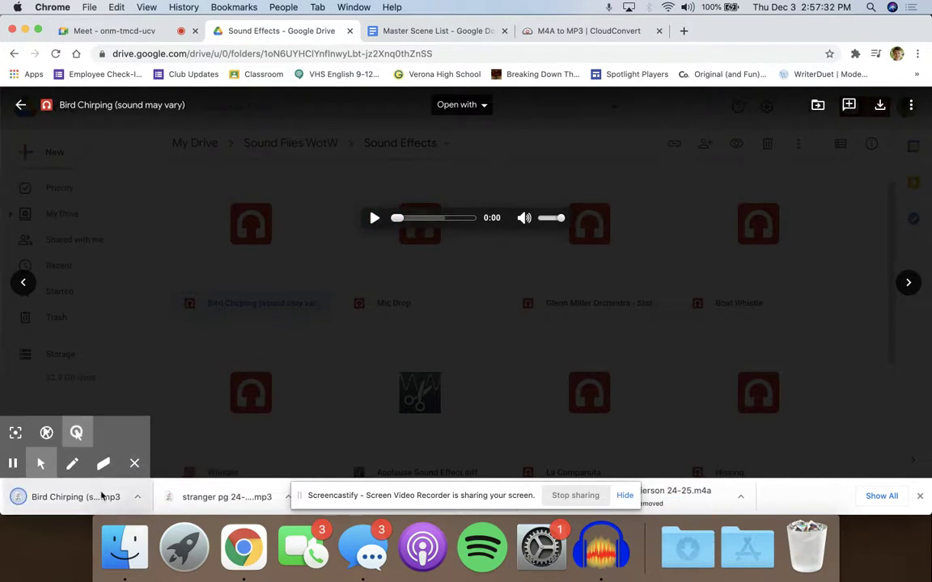
# - Switch back to Audacity, import the downloaded Bird Chirping MP3 as a new audio track, and solo that track
pyautogui.press('super+Tab')
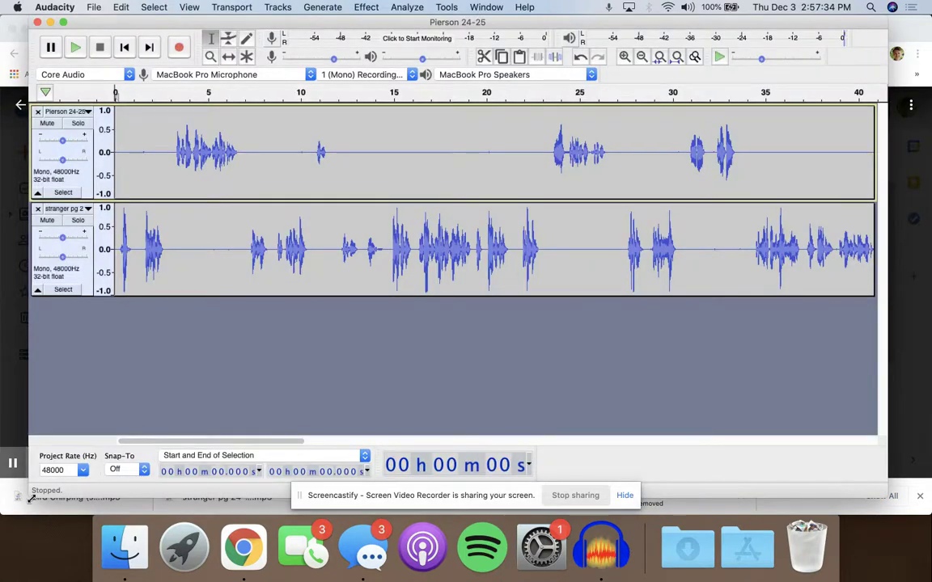
pyautogui.click(65, 491)
pyautogui.press('super+Tab')
pyautogui.click(99, 7)
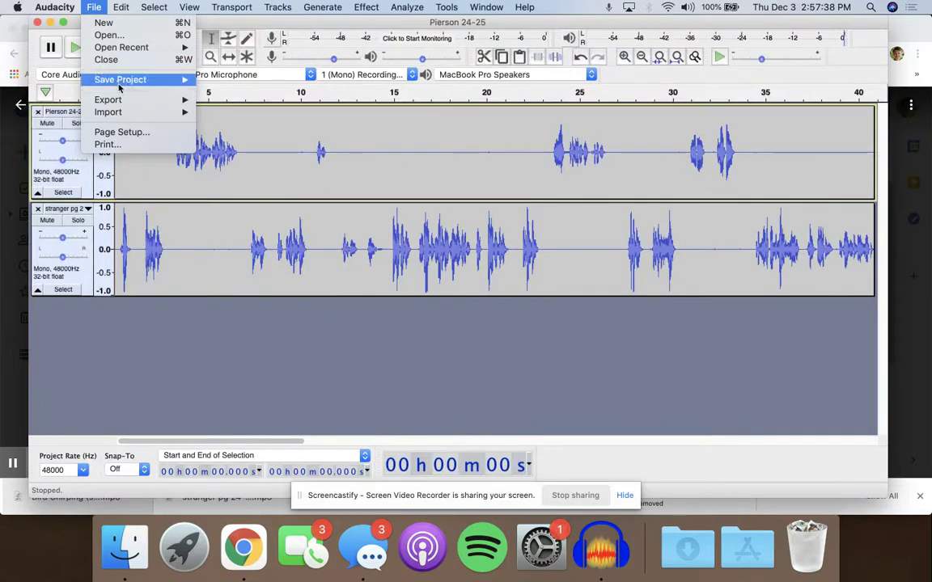
pyautogui.click(97, 6)
pyautogui.click(93, 6)
pyautogui.click(205, 116)
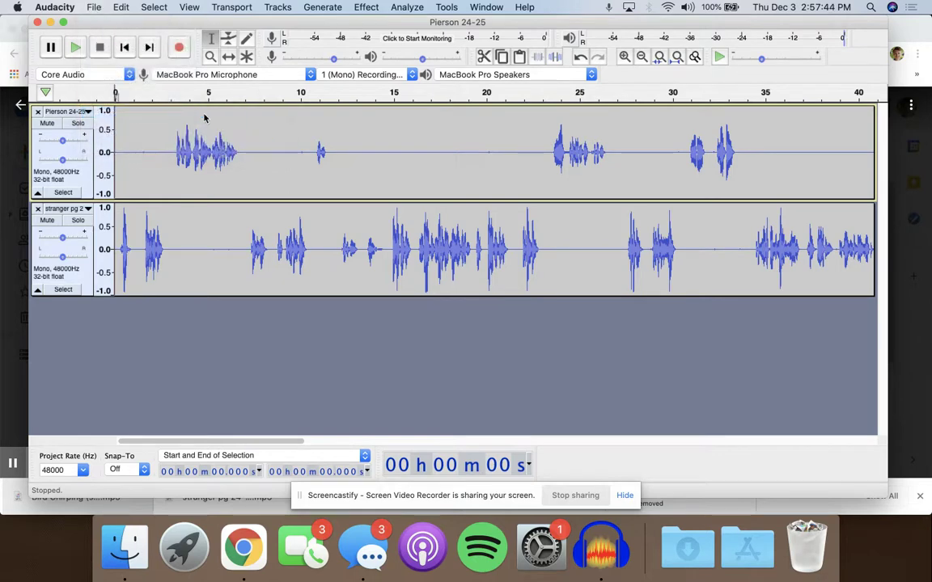
pyautogui.click(375, 120)
pyautogui.click(693, 345)
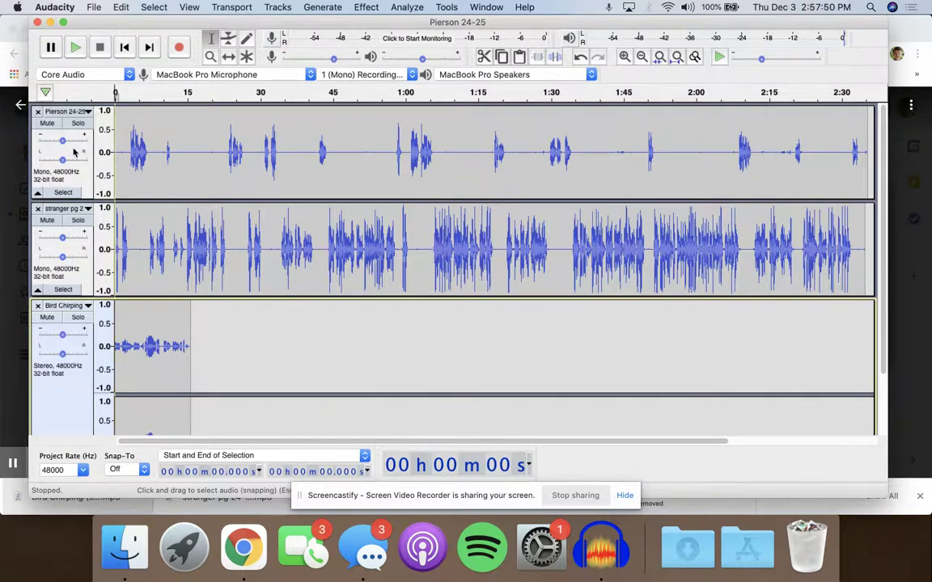
pyautogui.click(77, 317)
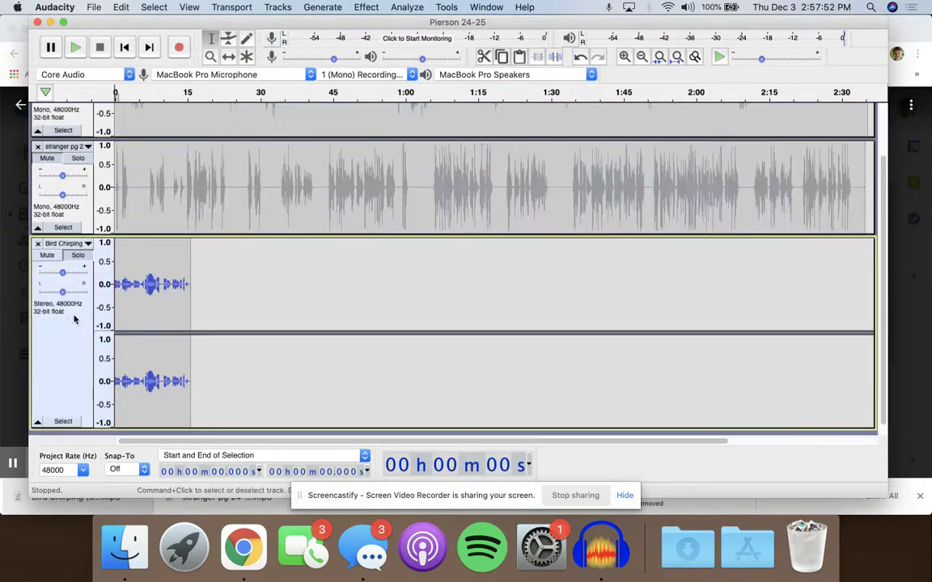
# - Play the Bird Chirping track on its own from the start and again from about 1.2 seconds
pyautogui.click(78, 257)
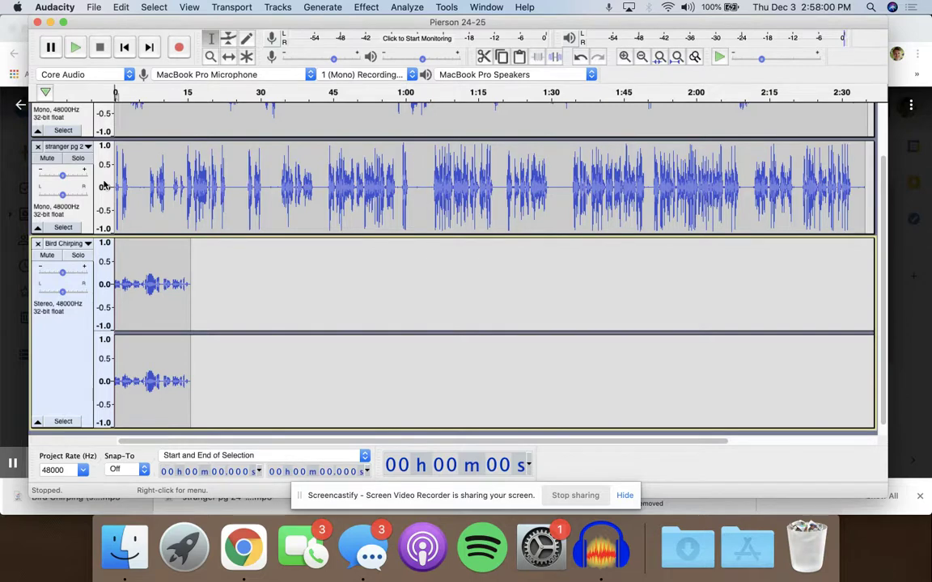
pyautogui.scroll(3, 172, 213)
pyautogui.scroll(-2, 171, 213)
pyautogui.scroll(2, 173, 186)
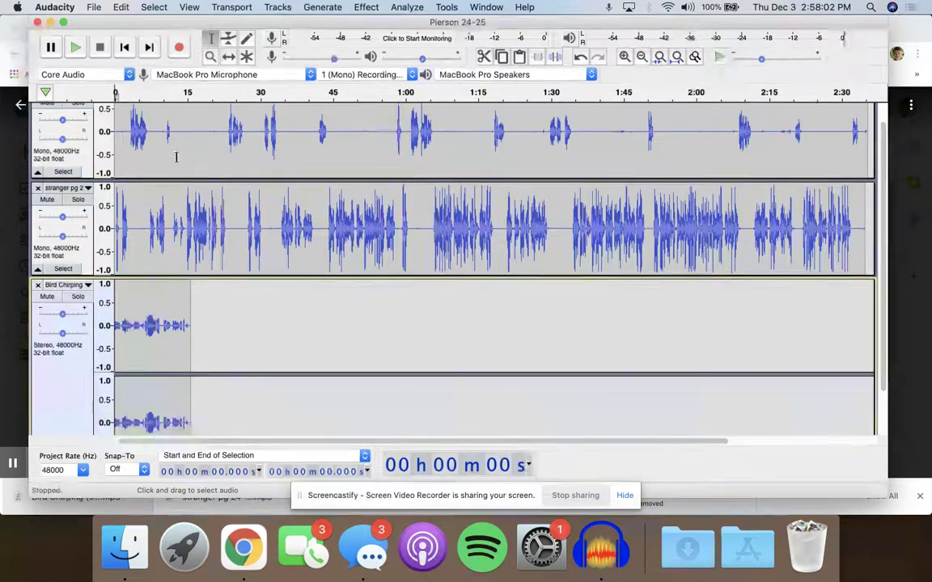
pyautogui.click(73, 298)
pyautogui.scroll(-2, 71, 301)
pyautogui.press('space')
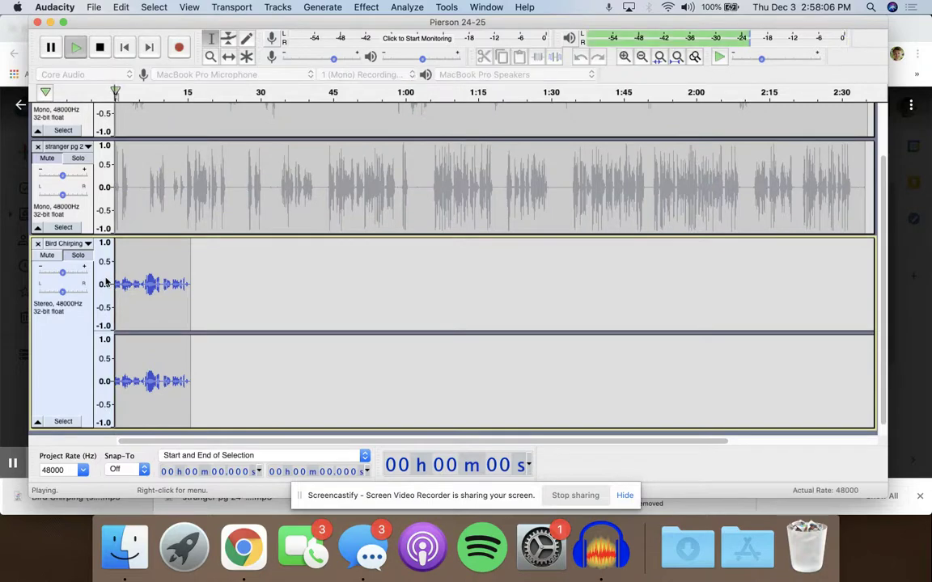
pyautogui.press('space')
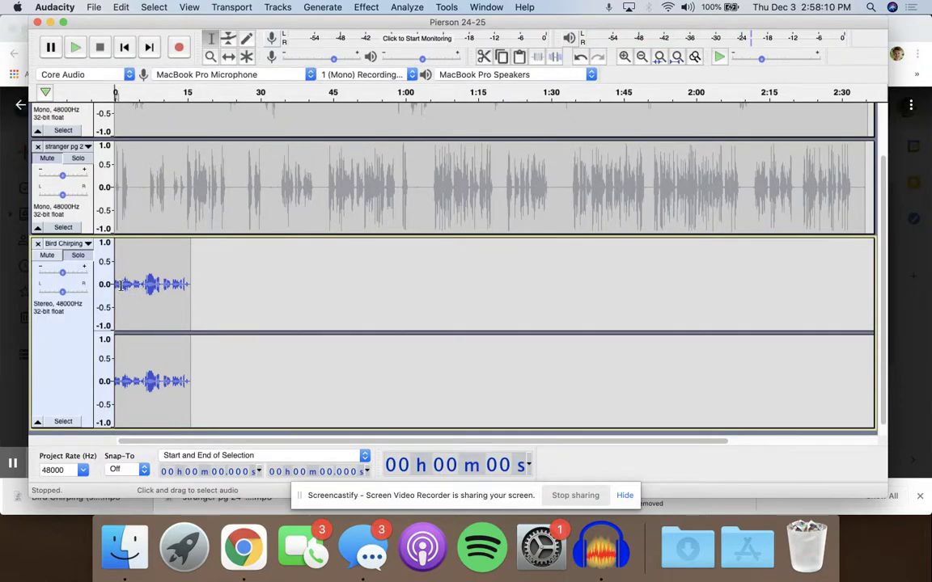
pyautogui.moveTo(120, 284); pyautogui.dragTo(115, 287)
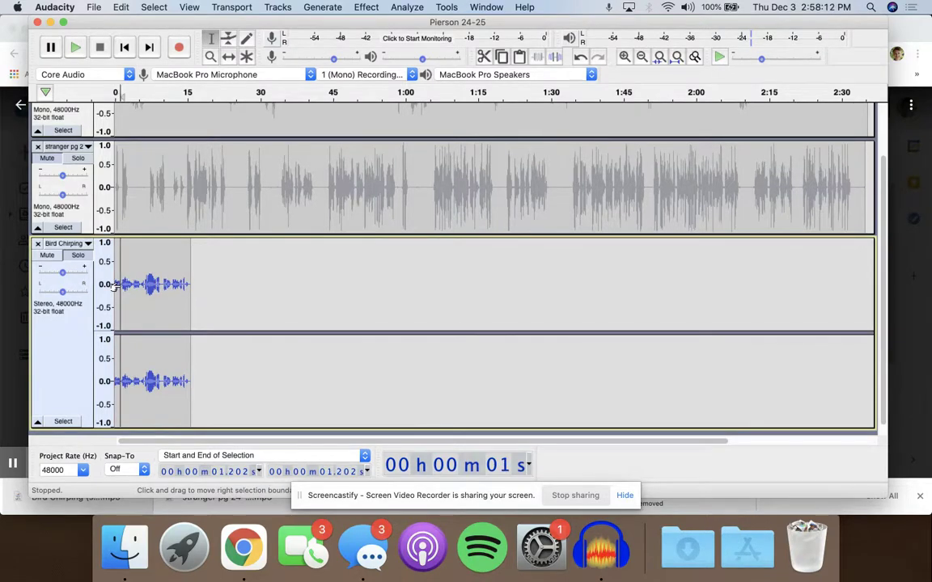
pyautogui.press('space')
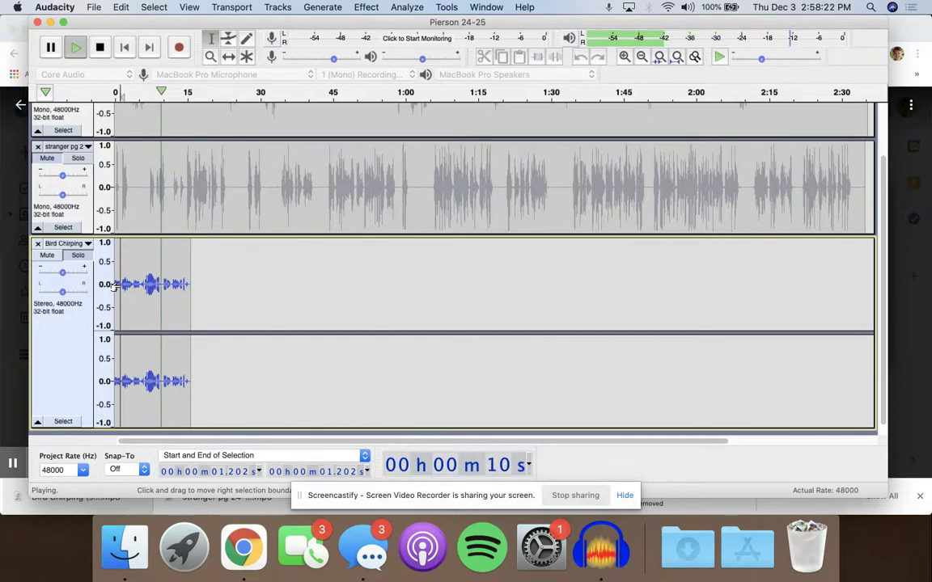
pyautogui.press('space')
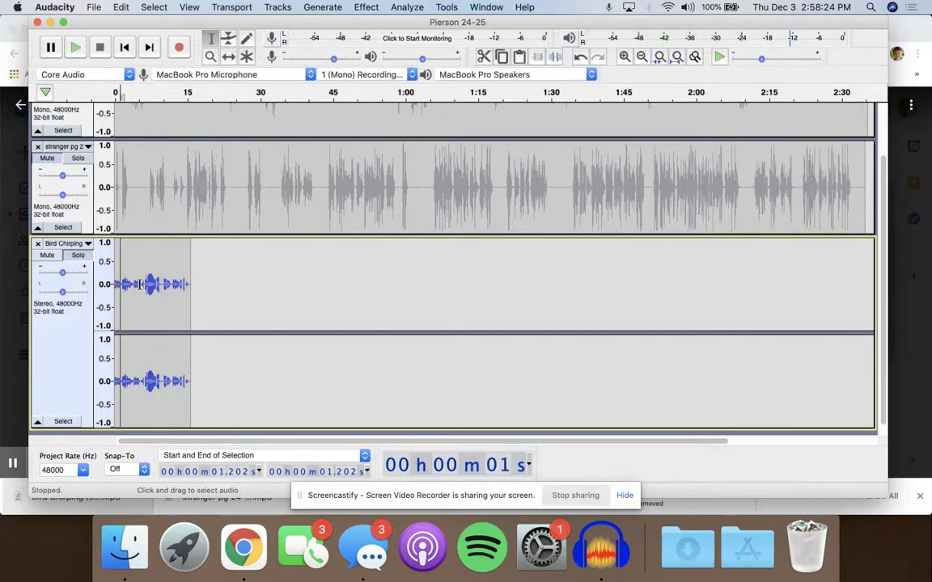
# - Trim the Bird Chirping clip by deleting its first 5.477 seconds and everything past 4.409 seconds in the remainder
pyautogui.moveTo(141, 285); pyautogui.dragTo(107, 289)
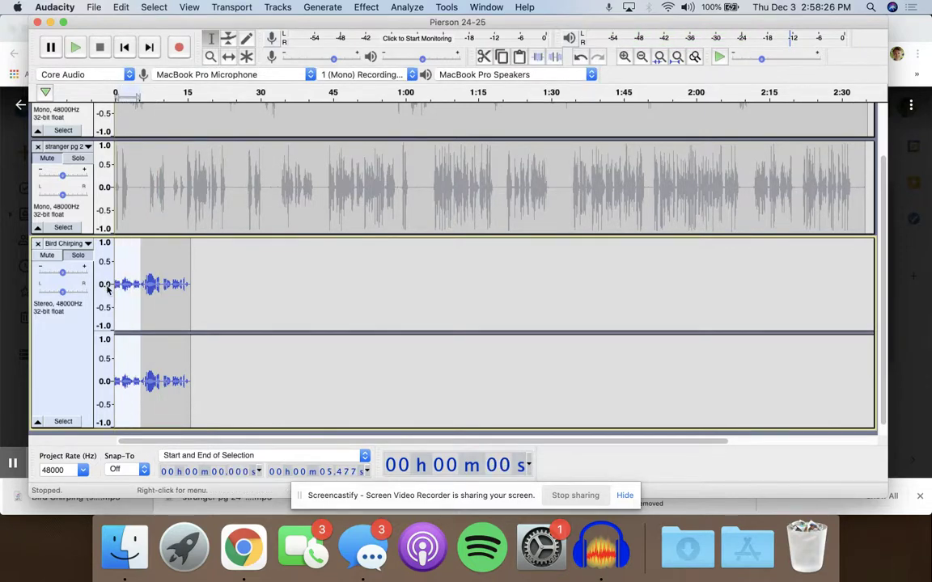
pyautogui.press('BackSpace')
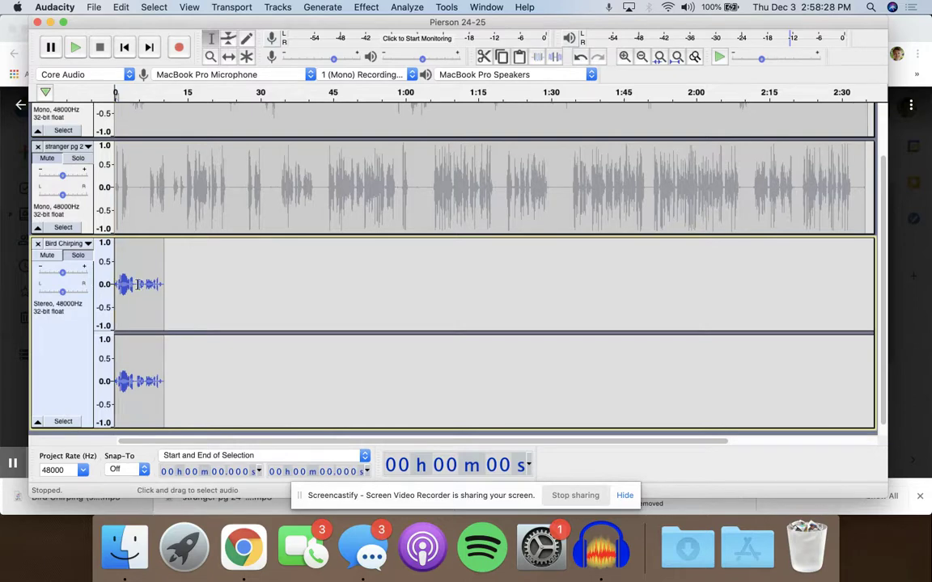
pyautogui.moveTo(137, 284); pyautogui.dragTo(164, 290)
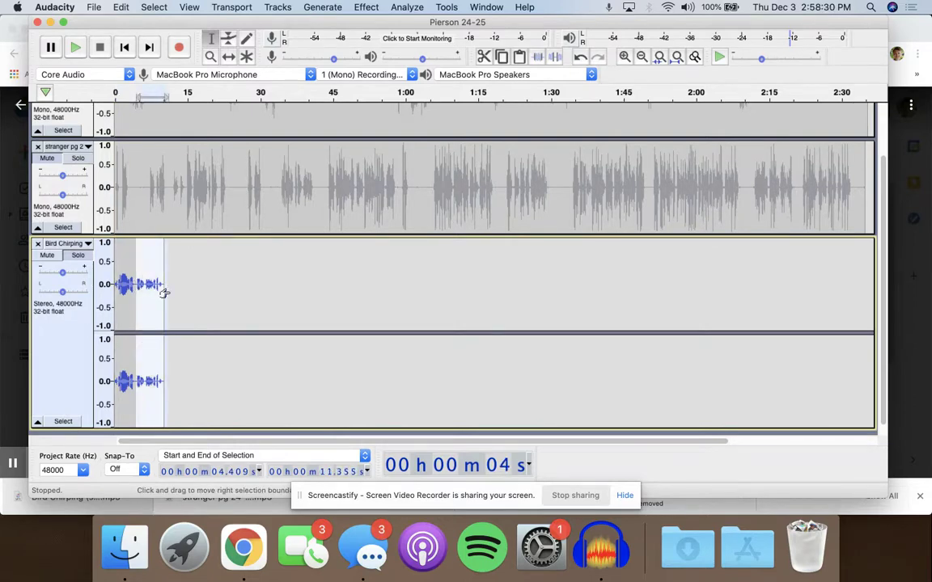
pyautogui.press('BackSpace')
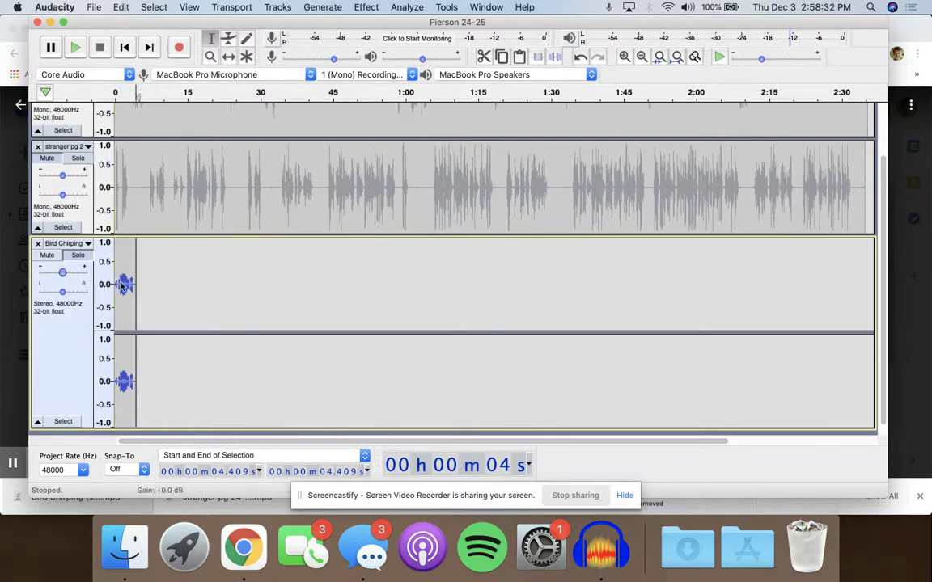
# - Turn off solo on the Bird Chirping track and mute it instead
pyautogui.scroll(3, 222, 172)
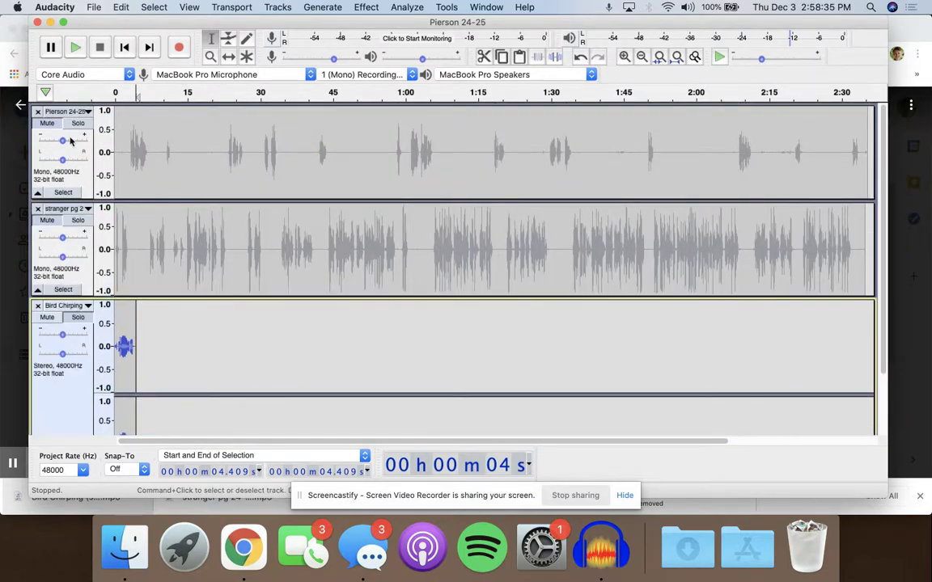
pyautogui.click(63, 289)
pyautogui.scroll(-3, 72, 287)
pyautogui.scroll(3, 71, 274)
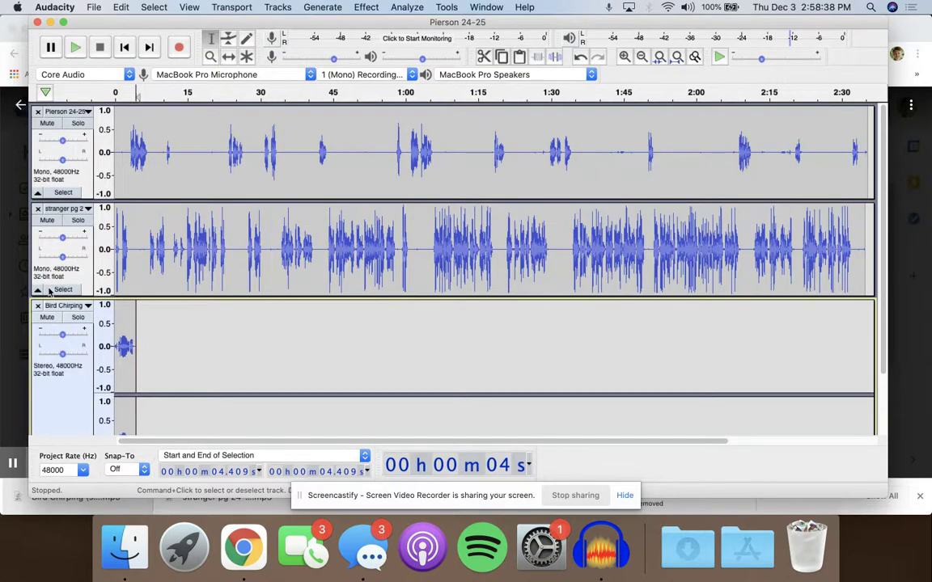
pyautogui.click(48, 321)
pyautogui.scroll(-3, 192, 270)
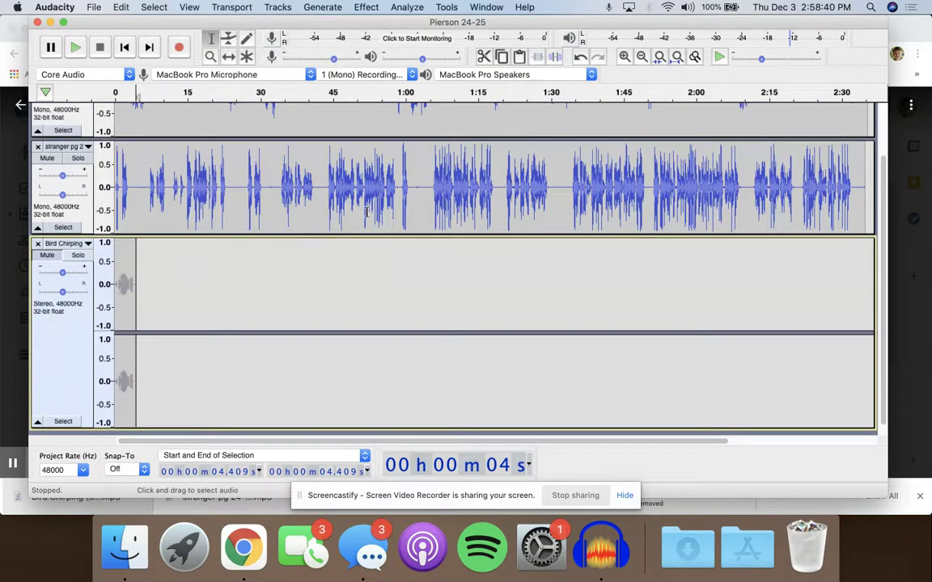
# - Play the two voice tracks together from about 1 minute 1 second to check the dialogue there
pyautogui.hscroll(5, 366, 212)
pyautogui.click(645, 56)
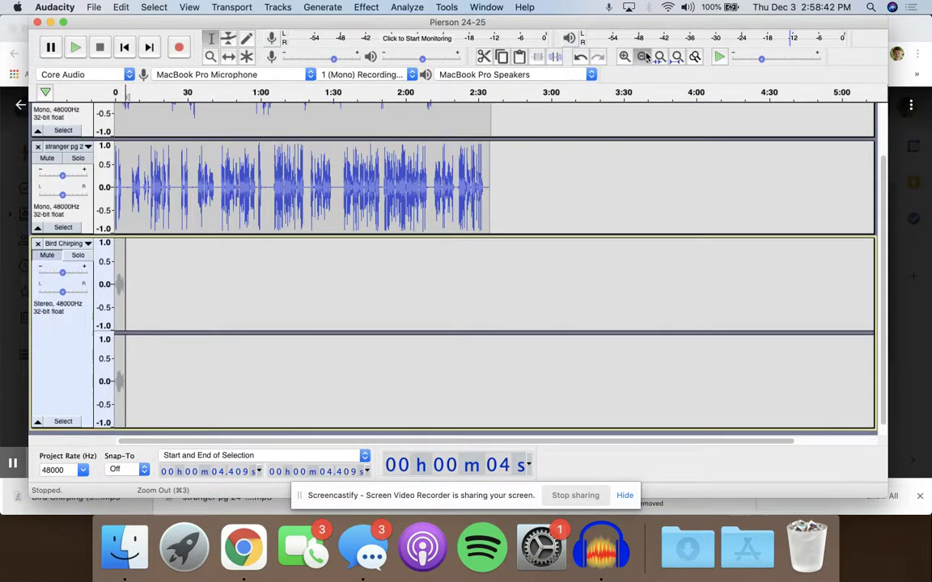
pyautogui.click(644, 55)
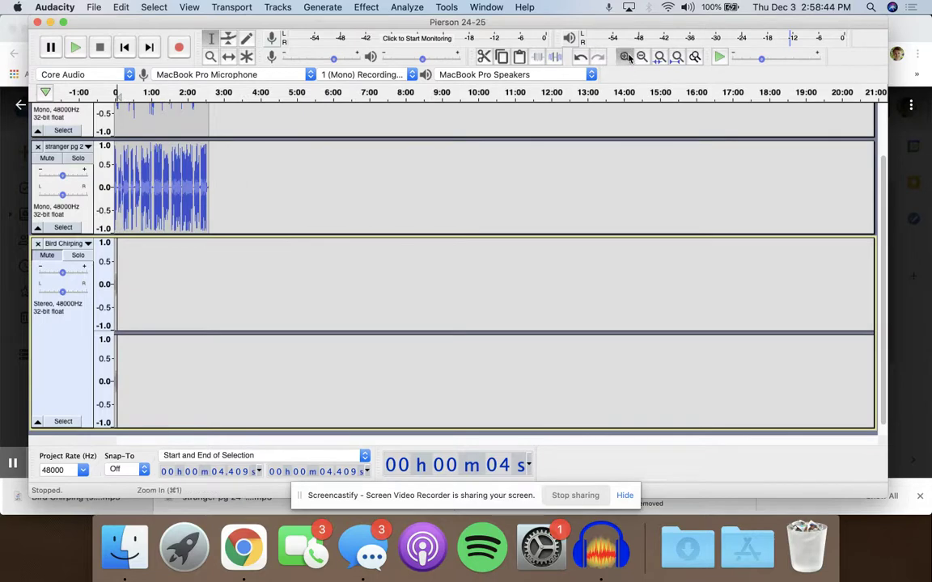
pyautogui.click(628, 57)
pyautogui.click(628, 57)
pyautogui.scroll(2, 507, 176)
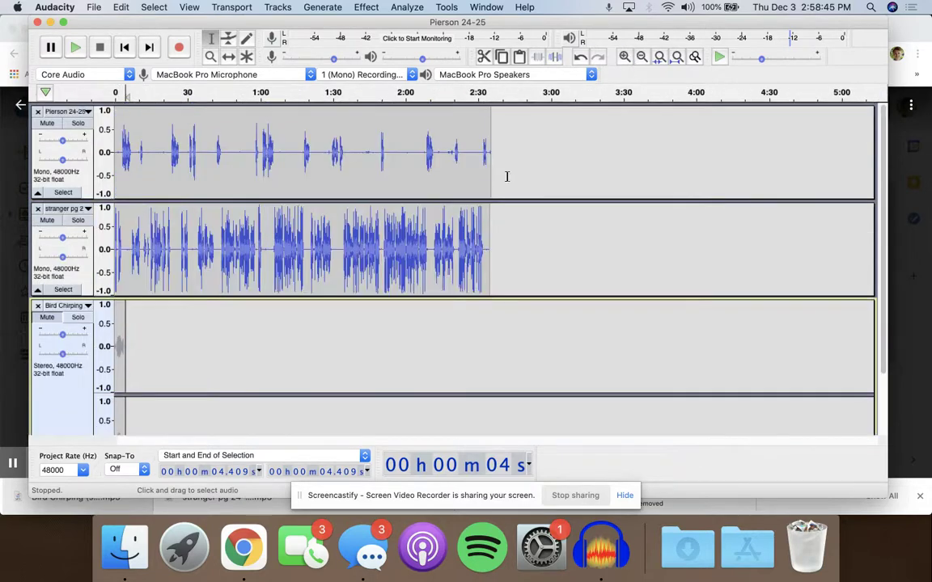
pyautogui.click(261, 225)
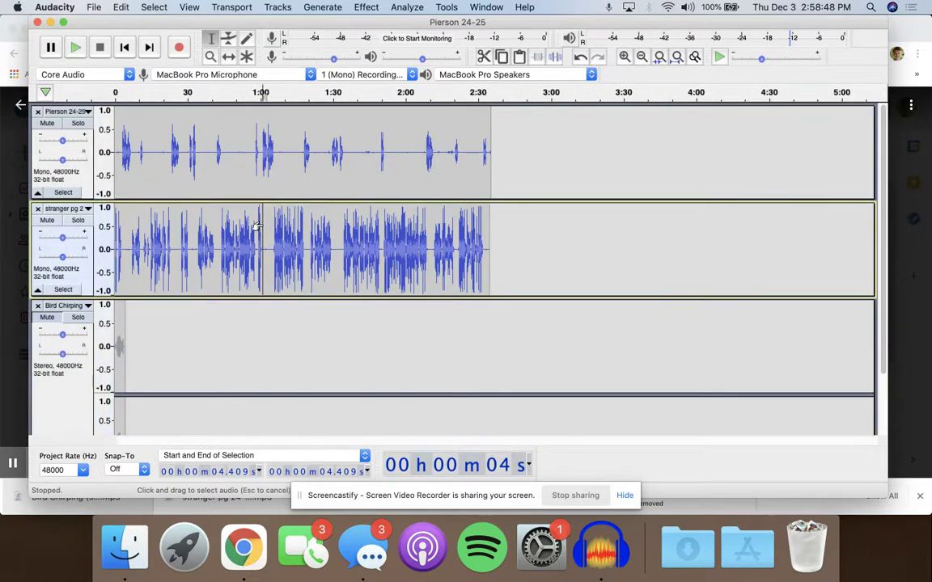
pyautogui.press('space')
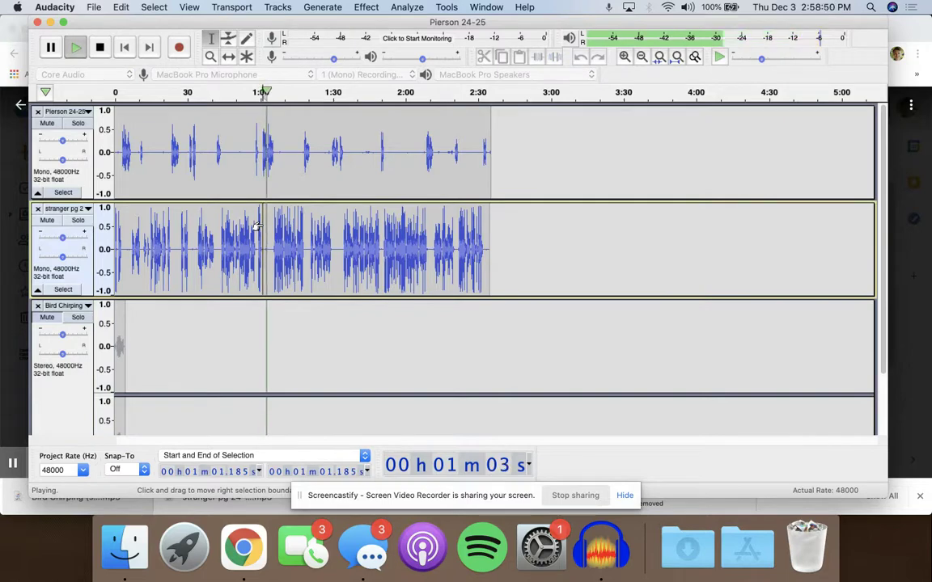
pyautogui.click(214, 218)
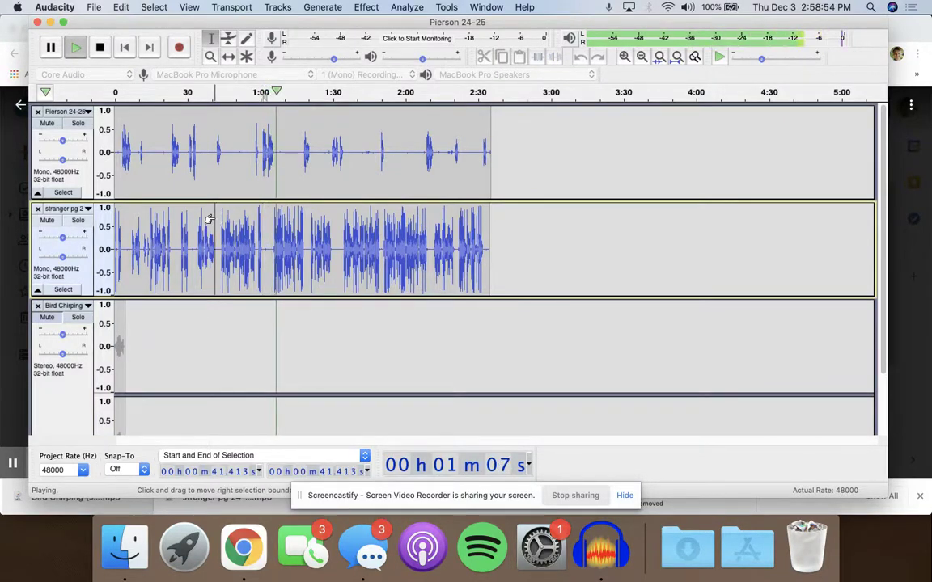
pyautogui.click(99, 47)
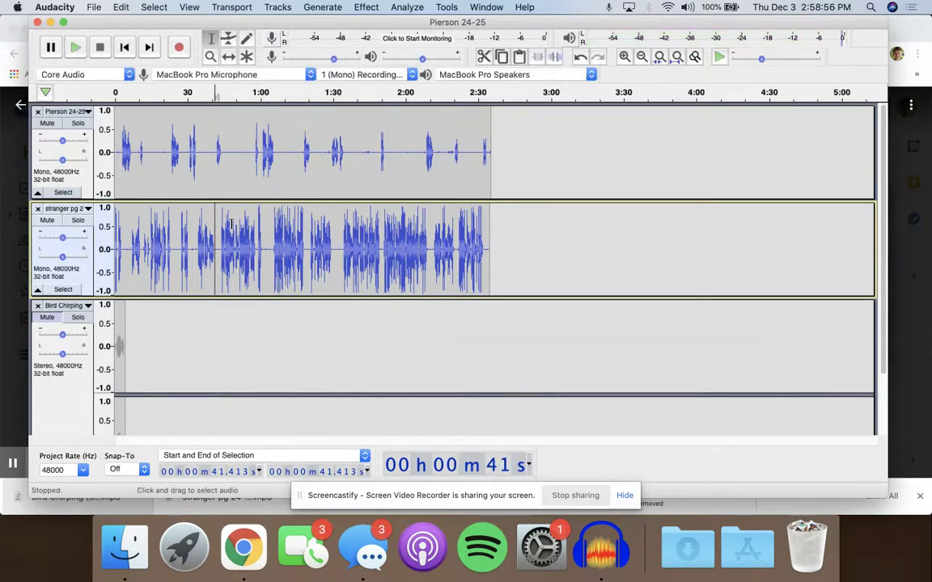
# - Listen to the two voice tracks from about 45 seconds and again from about 10.7 seconds
pyautogui.click(218, 223)
pyautogui.press('space')
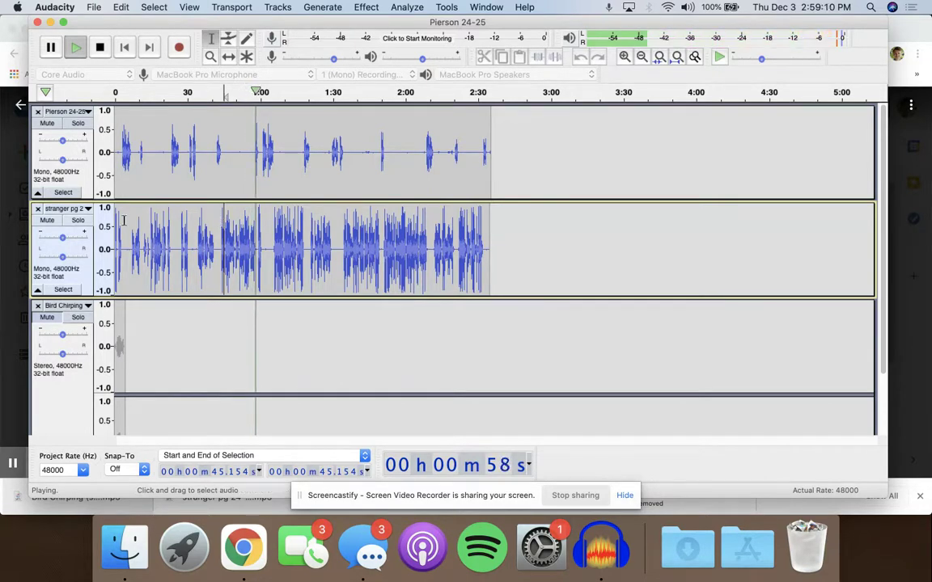
pyautogui.click(149, 223)
pyautogui.click(99, 47)
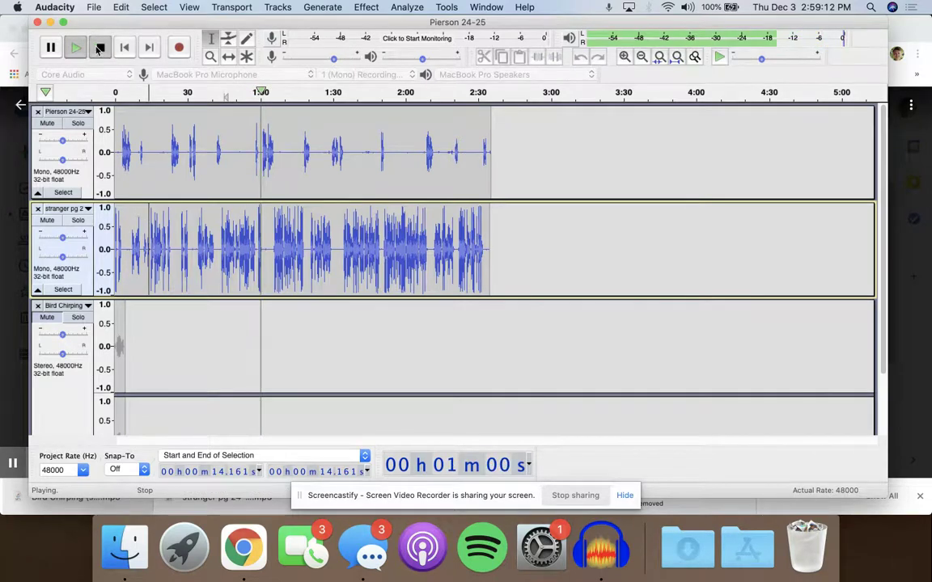
pyautogui.click(140, 212)
pyautogui.press('space')
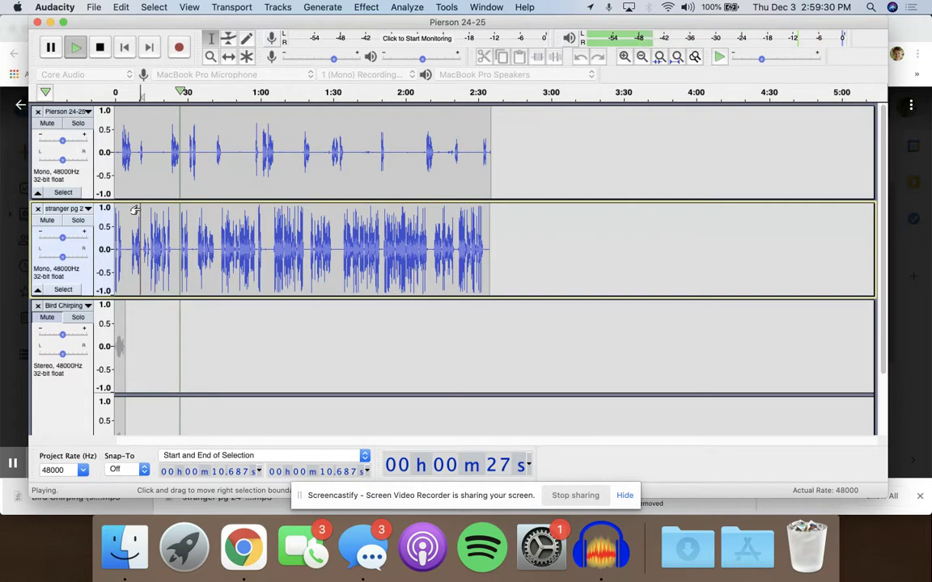
pyautogui.press('space')
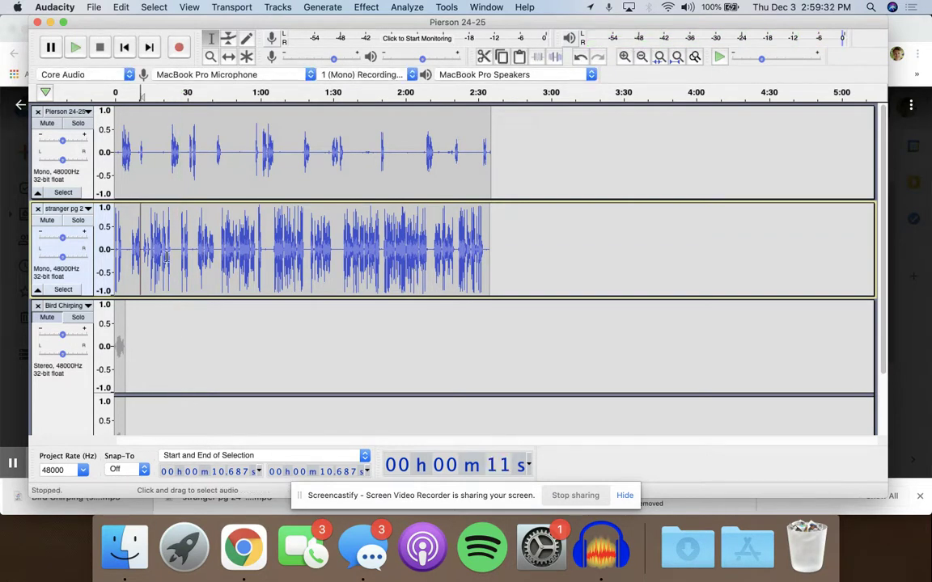
# - Replay the voice tracks from 10.687 seconds with the waveforms enlarged to examine the dialogue up close
pyautogui.click(624, 56)
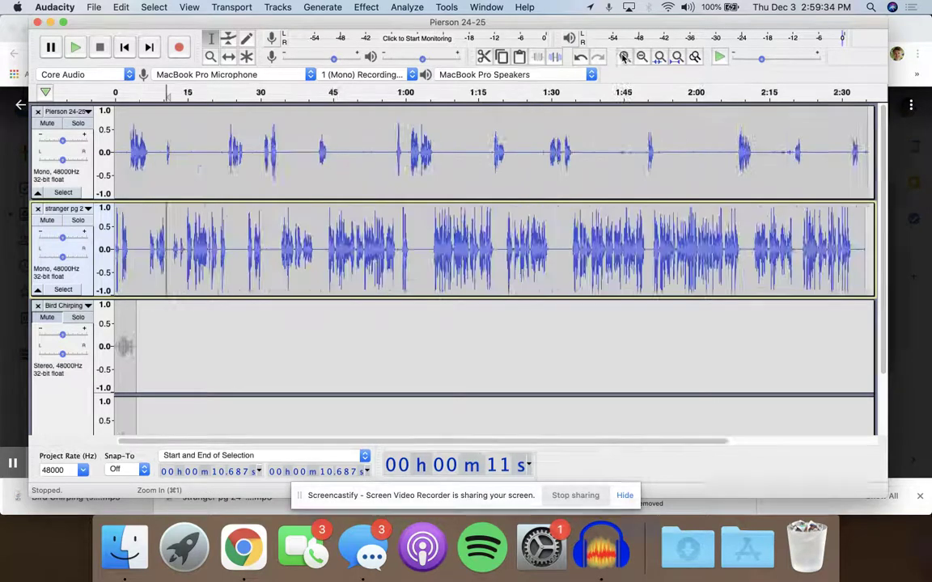
pyautogui.click(624, 57)
pyautogui.click(623, 57)
pyautogui.click(623, 56)
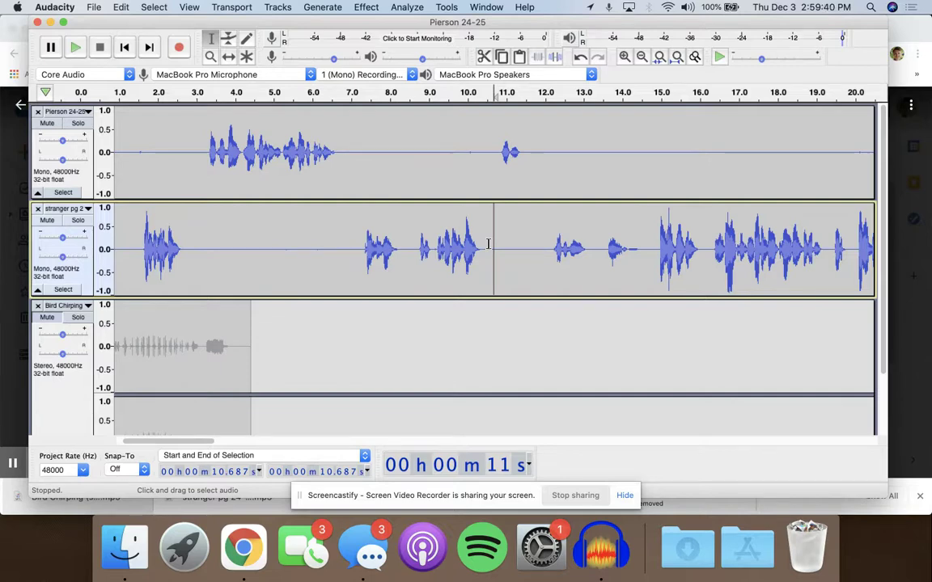
pyautogui.press('space')
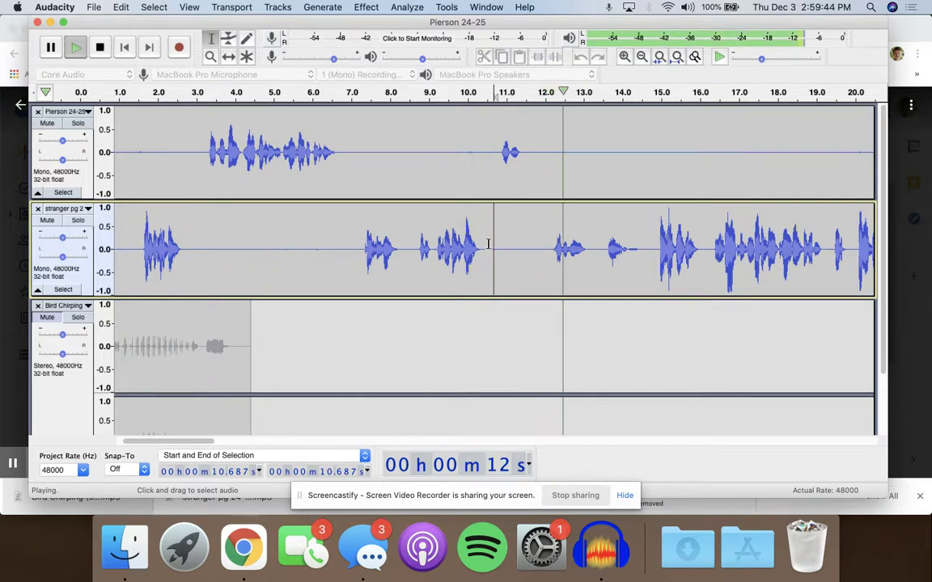
pyautogui.press('space')
# - Listen to the voice tracks from 37.689, 29.106 and 27.303 seconds to find a place for the bird sound
pyautogui.hscroll(10, 488, 243)
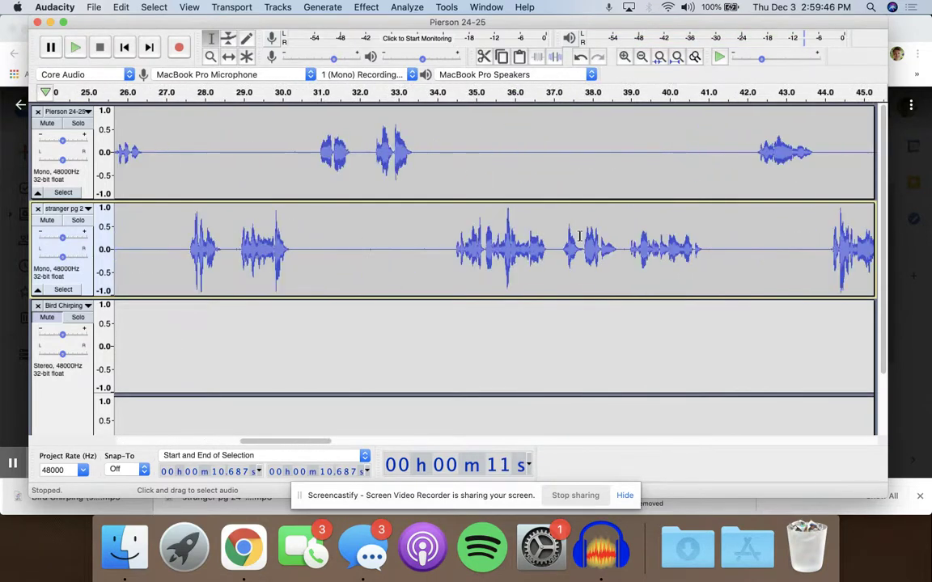
pyautogui.click(579, 235)
pyautogui.press('space')
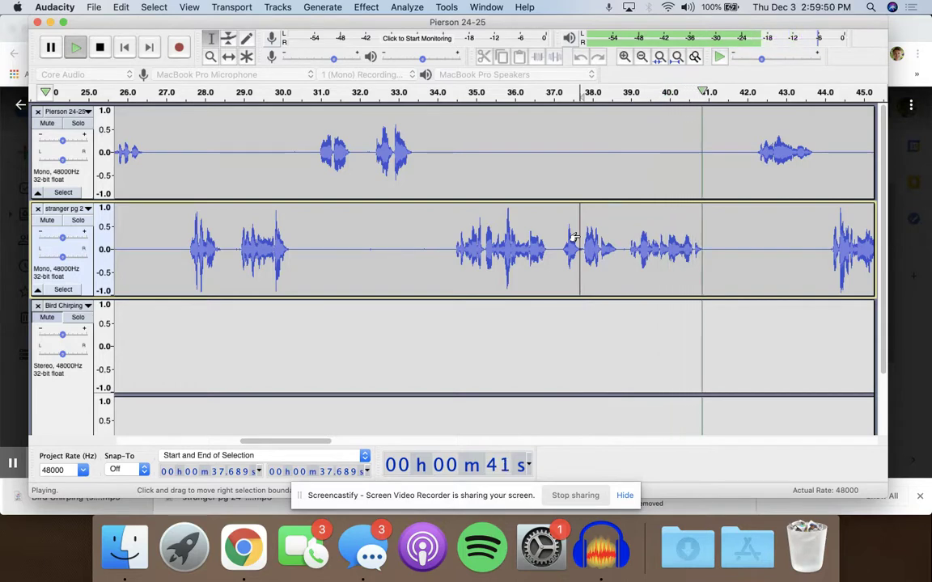
pyautogui.press('space')
pyautogui.click(245, 175)
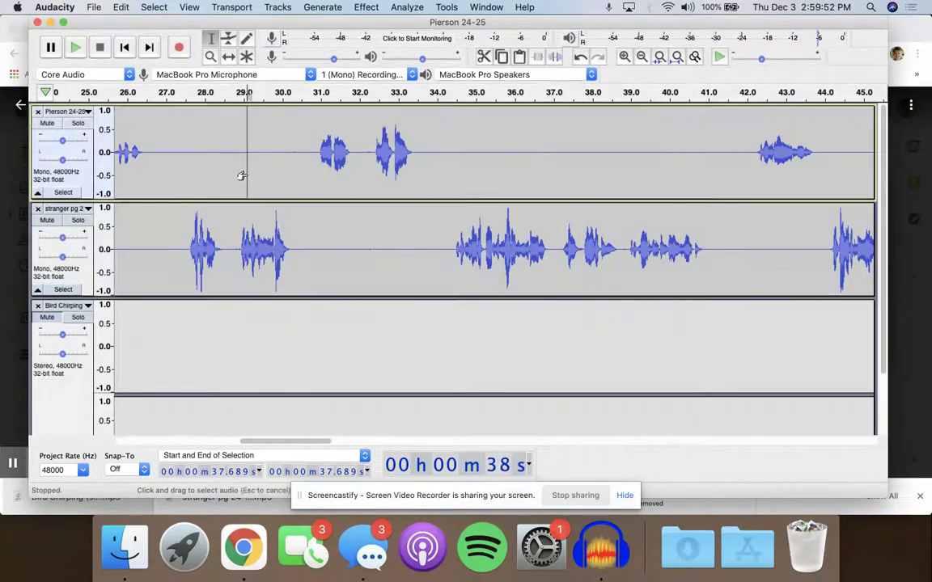
pyautogui.press('space')
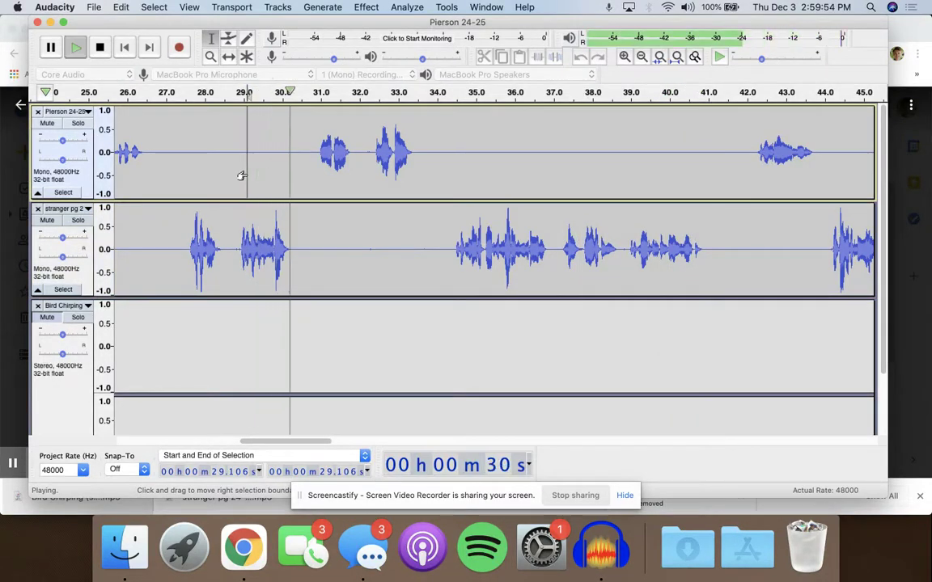
pyautogui.press('space')
pyautogui.click(176, 171)
pyautogui.press('space')
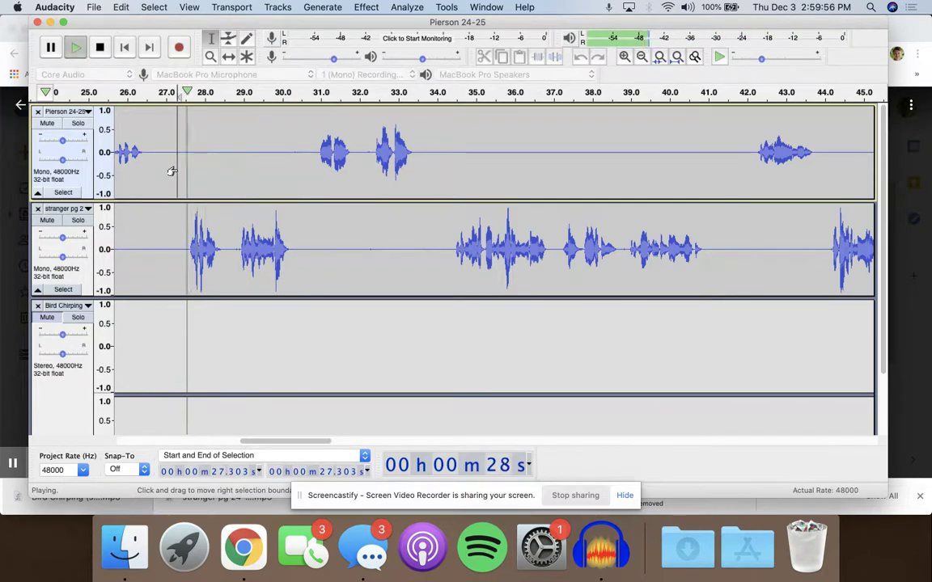
pyautogui.press('space')
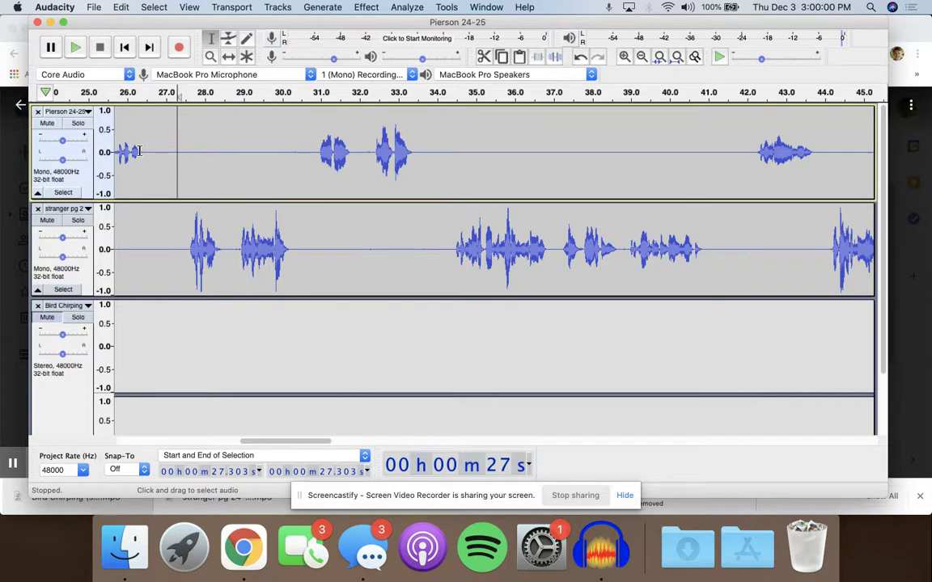
# - Play the voices from 26.084 seconds and select the stranger track's silent gap from 26.401 to 27.653 seconds
pyautogui.click(130, 166)
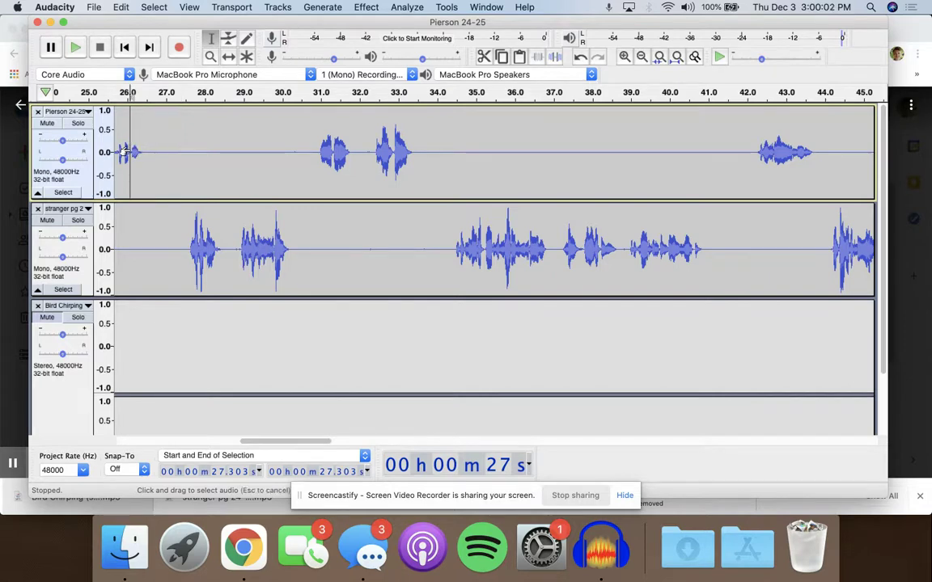
pyautogui.press('space')
pyautogui.press('space')
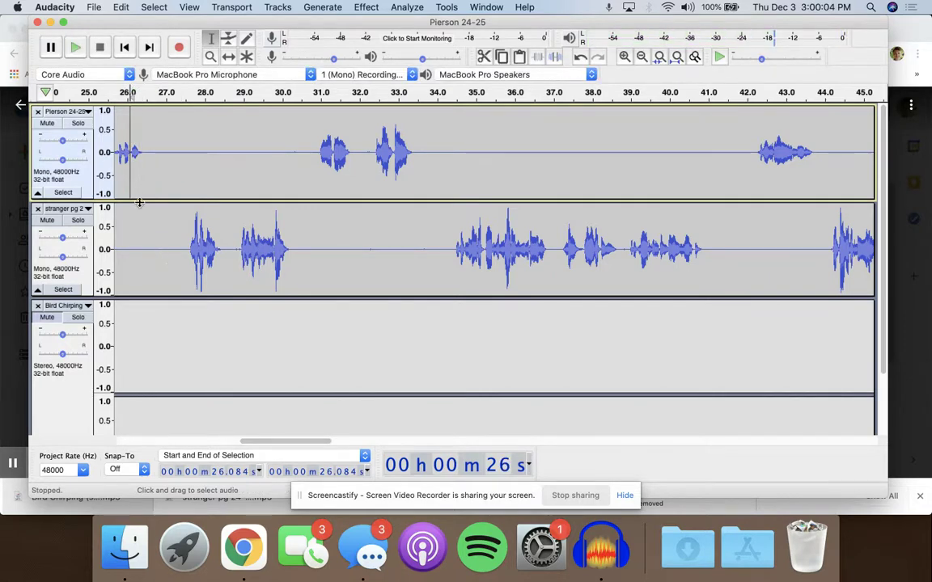
pyautogui.moveTo(141, 239); pyautogui.dragTo(186, 249)
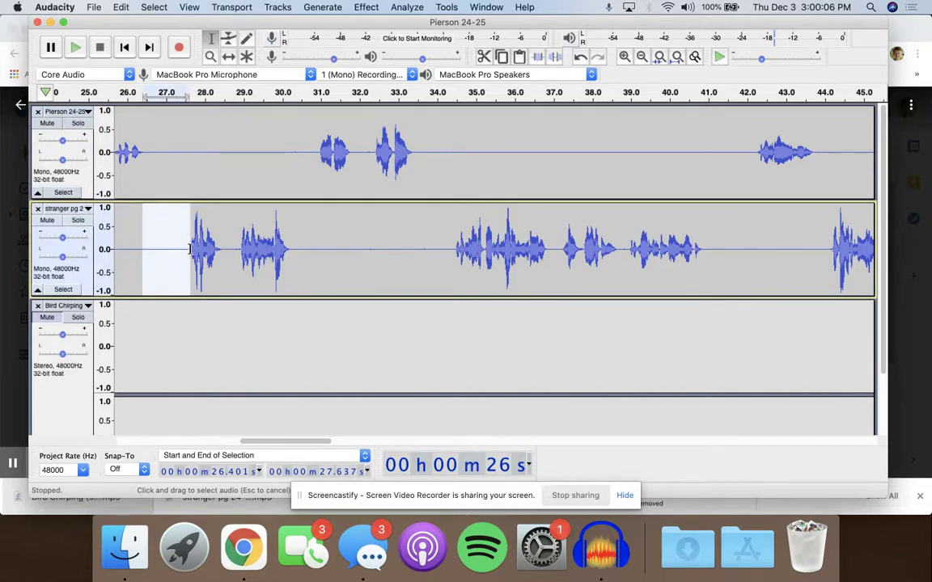
pyautogui.click(642, 57)
pyautogui.click(642, 56)
pyautogui.click(642, 57)
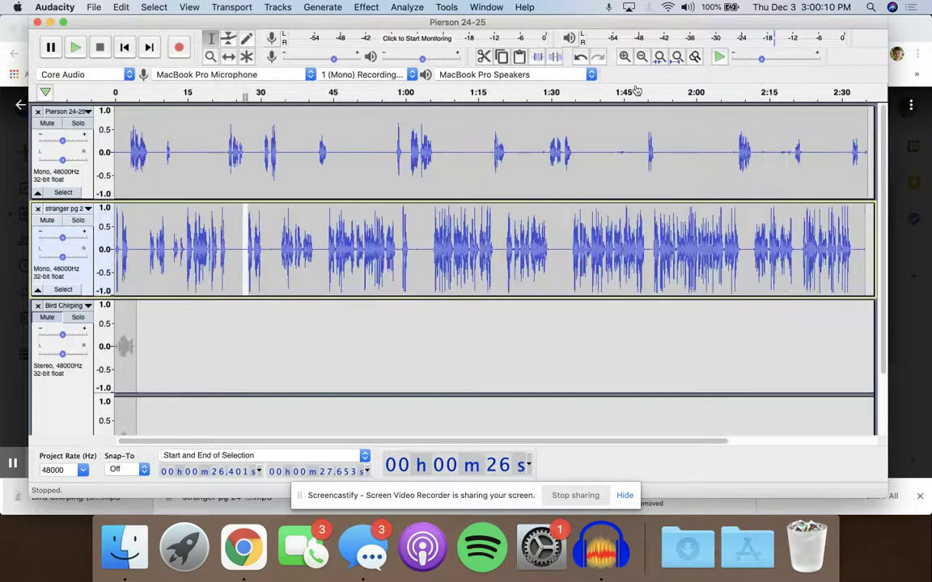
pyautogui.moveTo(135, 351); pyautogui.dragTo(135, 357)
pyautogui.hotkey('ctrl', 'v')
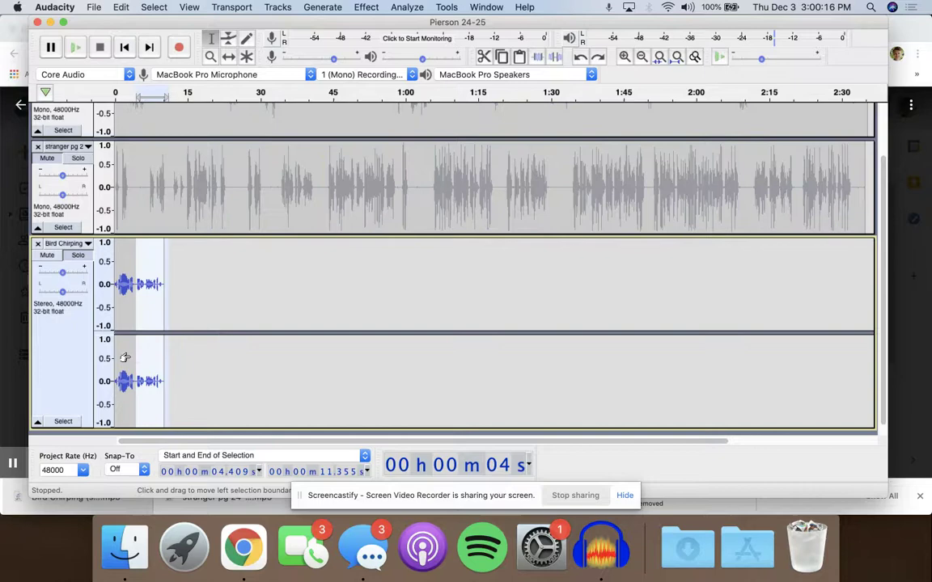
pyautogui.hotkey('ctrl', 'v')
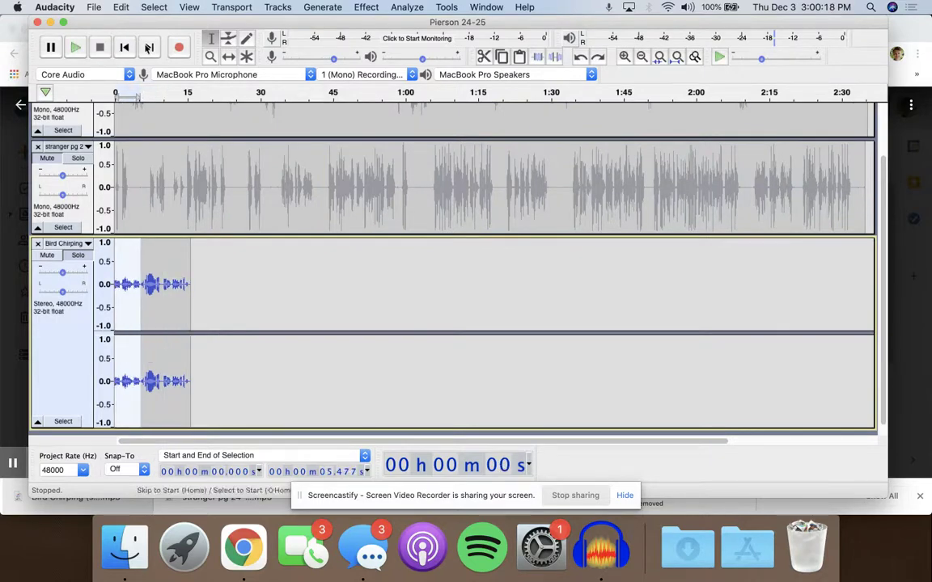
pyautogui.press('super+z')
pyautogui.press('super+z')
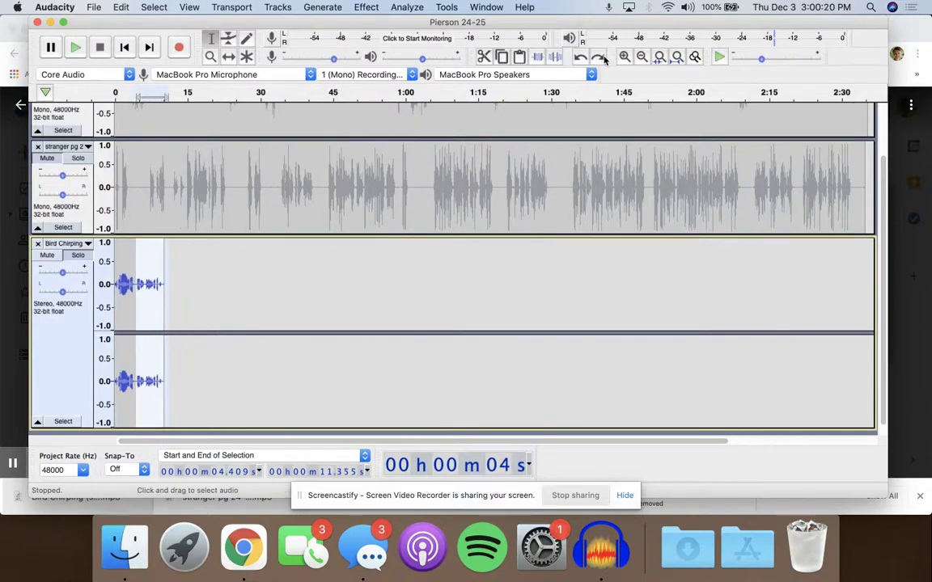
# - Play the dialogue from 38.073 seconds and again from 28.455 seconds to locate the line for the effect
pyautogui.click(491, 176)
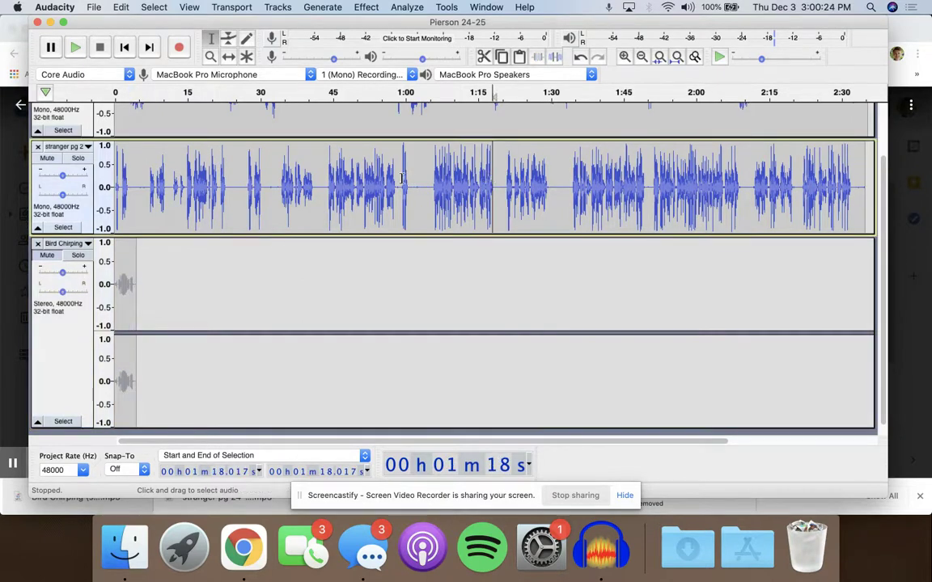
pyautogui.click(300, 182)
pyautogui.press('space')
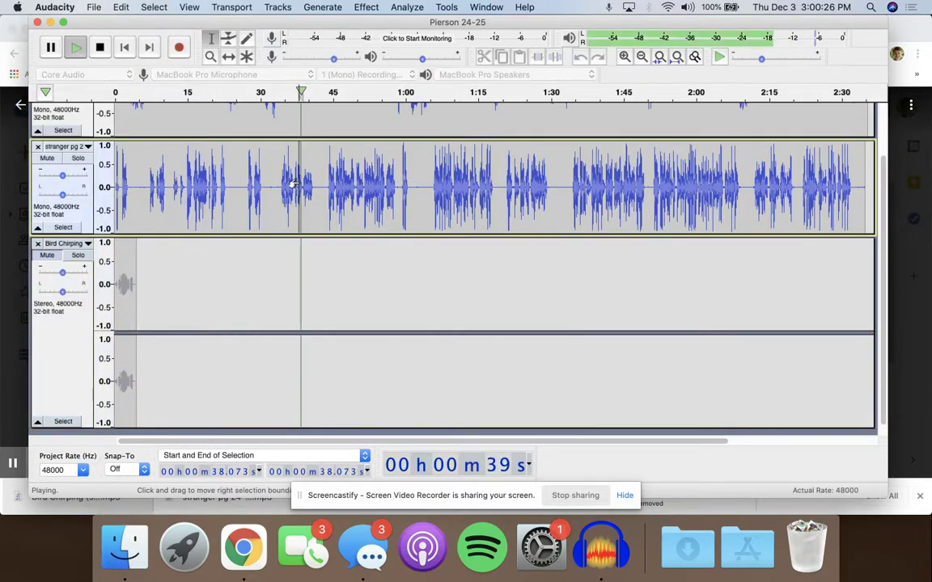
pyautogui.click(253, 189)
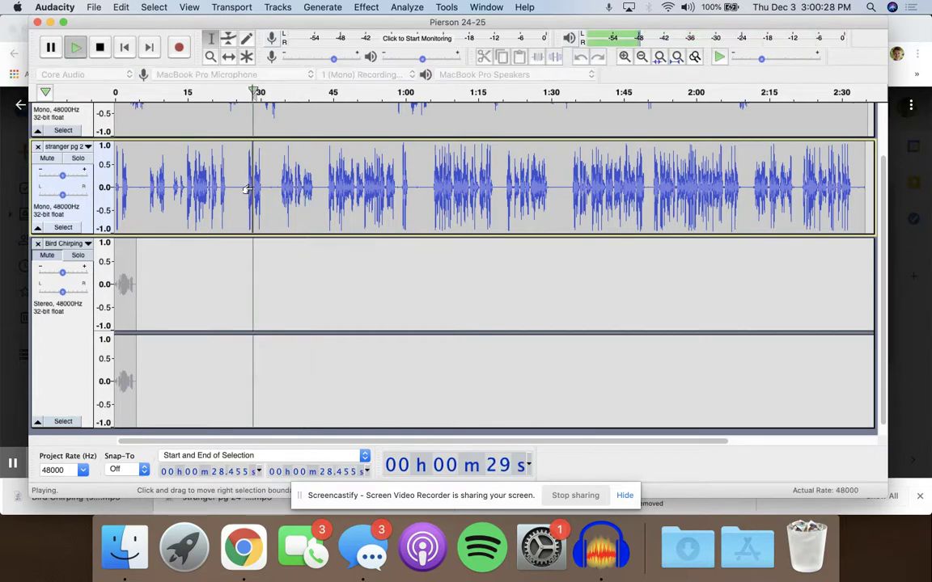
pyautogui.press('space')
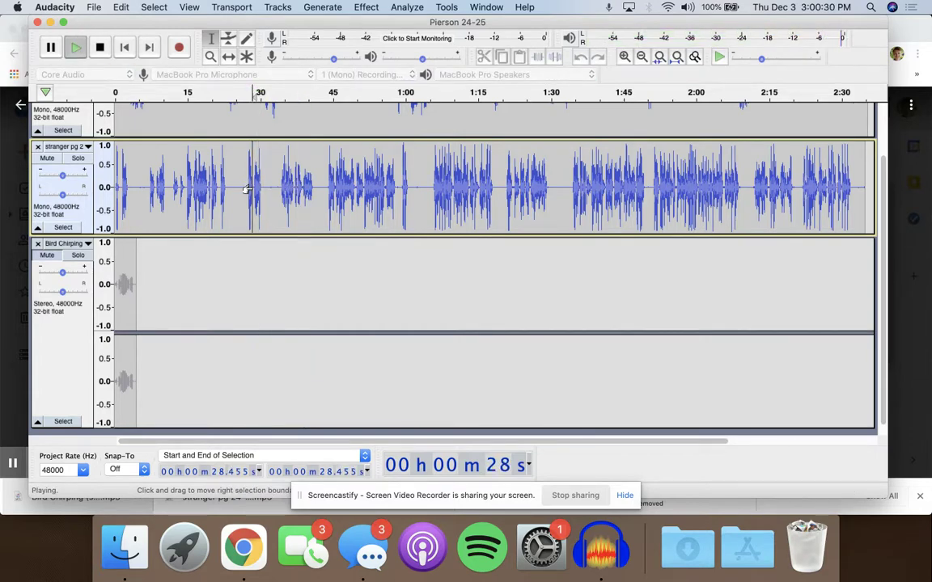
# - Examine the stranger waveform at different scales, replay from 28.455 seconds, and place the cursor at 28.255 seconds
pyautogui.click(623, 56)
pyautogui.click(623, 56)
pyautogui.click(624, 55)
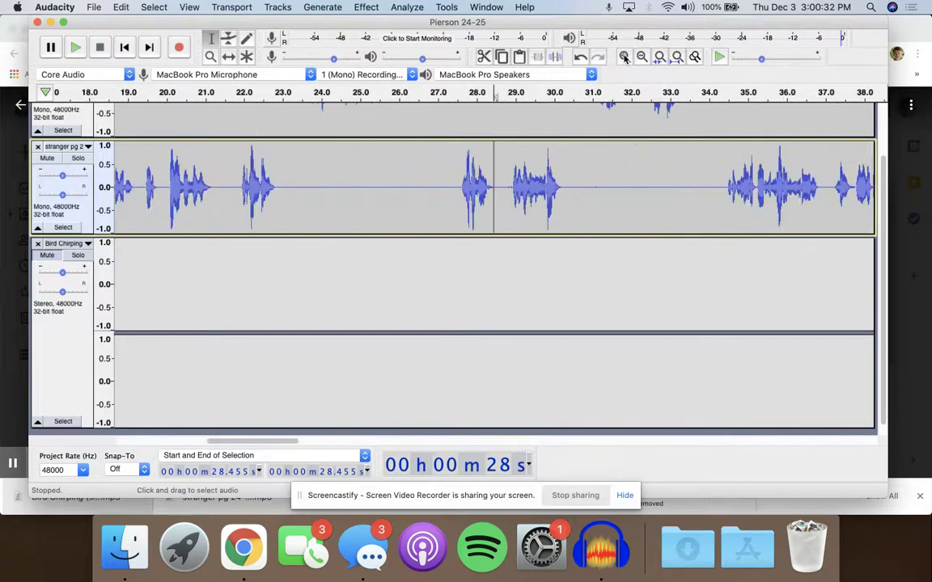
pyautogui.click(624, 56)
pyautogui.hscroll(-3, 462, 210)
pyautogui.hscroll(-8, 463, 210)
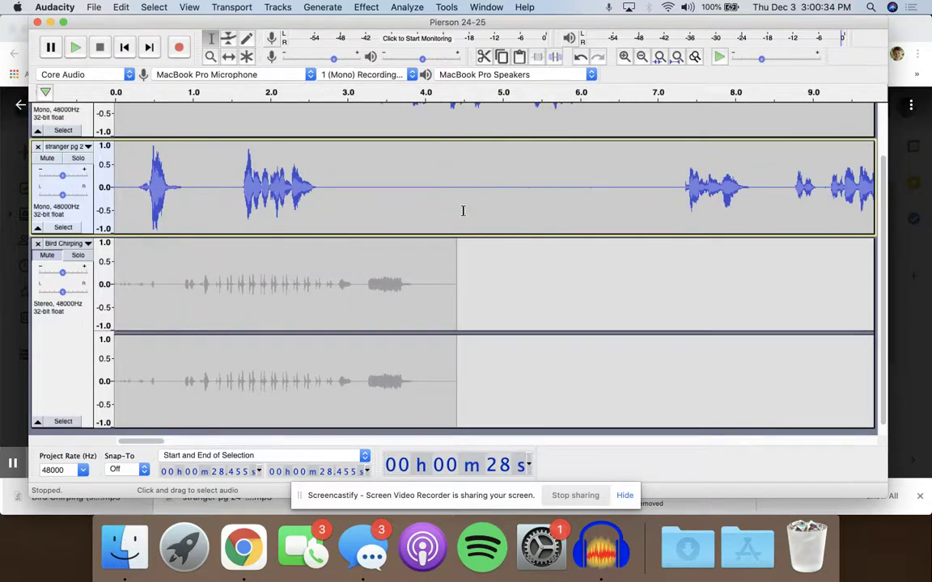
pyautogui.hscroll(4, 463, 210)
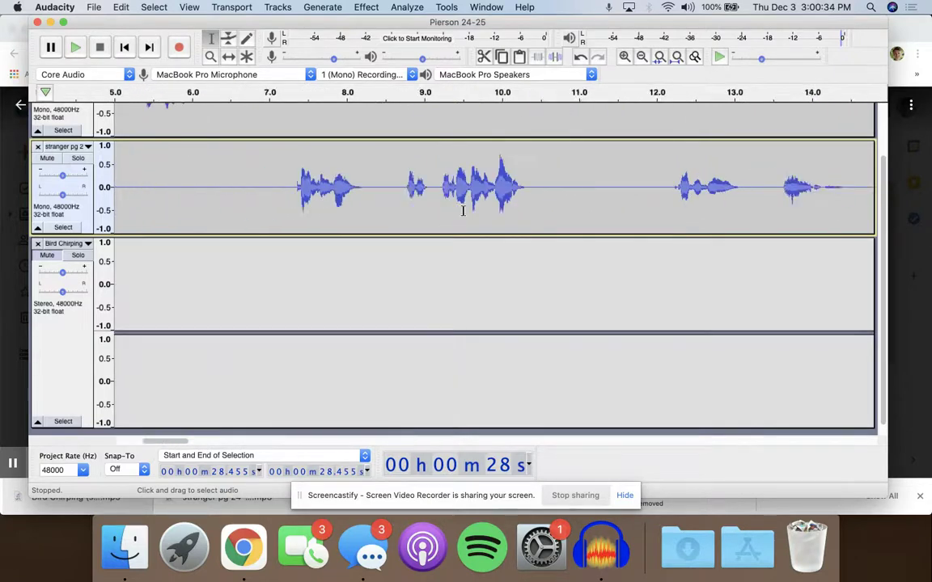
pyautogui.click(641, 58)
pyautogui.click(641, 59)
pyautogui.click(641, 58)
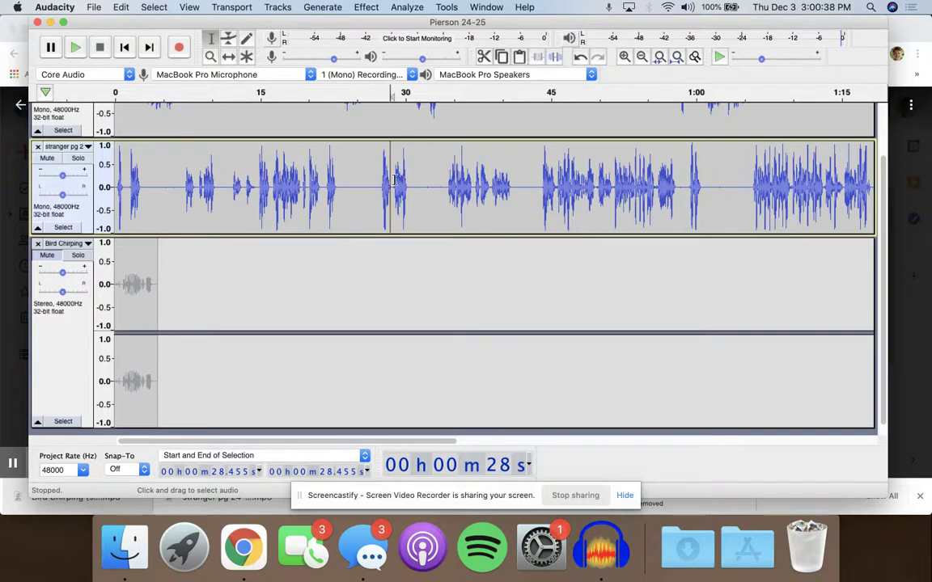
pyautogui.press('space')
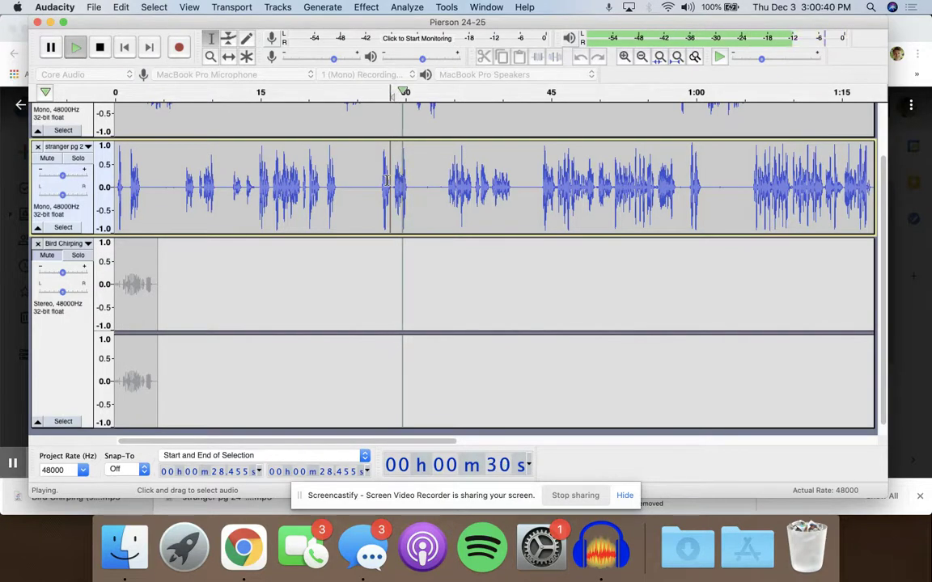
pyautogui.click(386, 182)
pyautogui.click(390, 182)
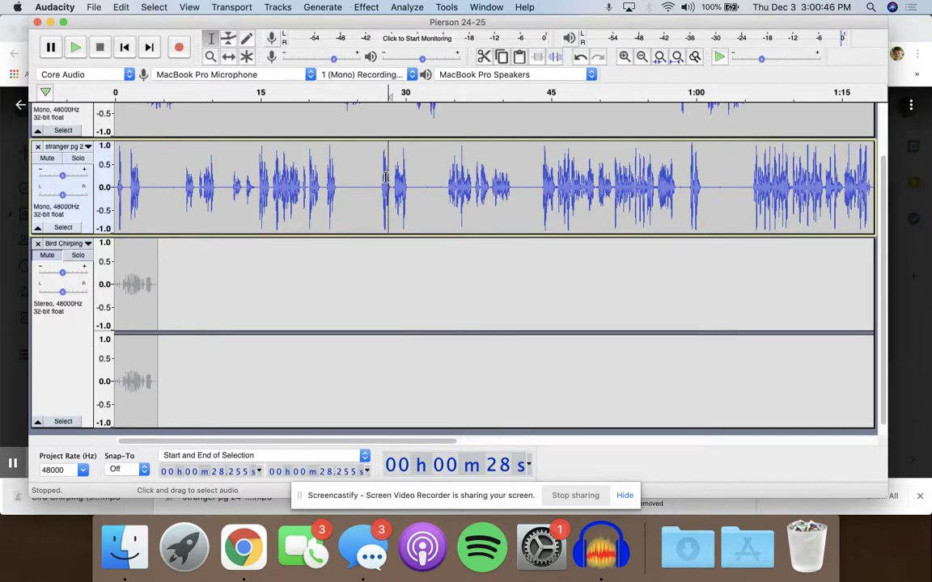
# - Select the whole bird chirping clip and shift it to start at 27.253 seconds, under the stranger's line
pyautogui.moveTo(159, 322); pyautogui.dragTo(105, 323)
pyautogui.click(228, 55)
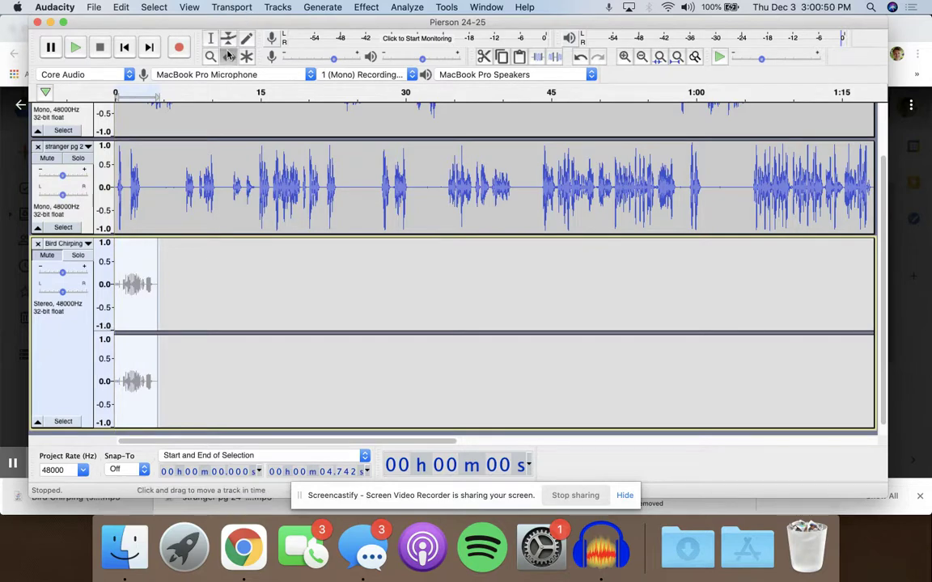
pyautogui.moveTo(130, 281); pyautogui.dragTo(389, 280)
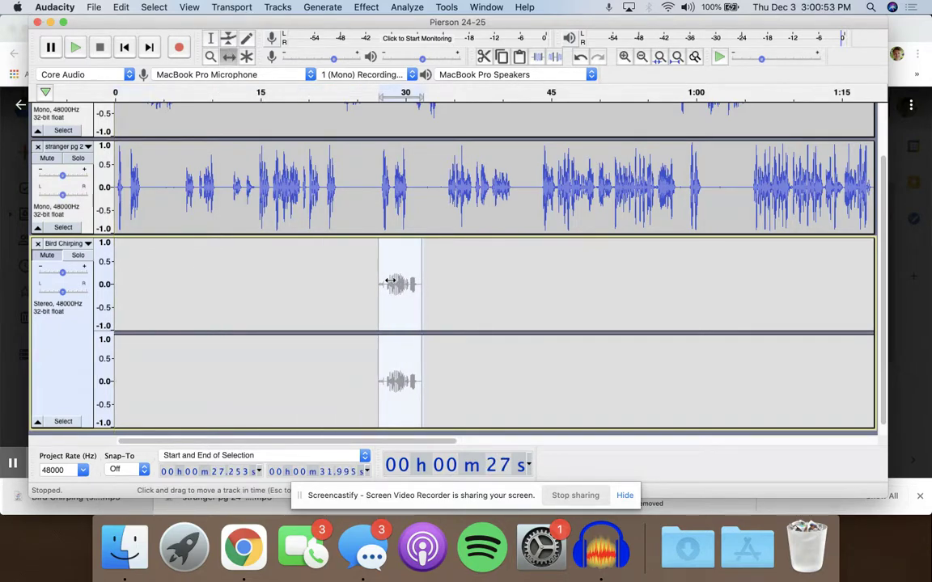
# - Unmute the Bird Chirping track and play all tracks over the 27.253 to 31.995 second selection
pyautogui.click(375, 159)
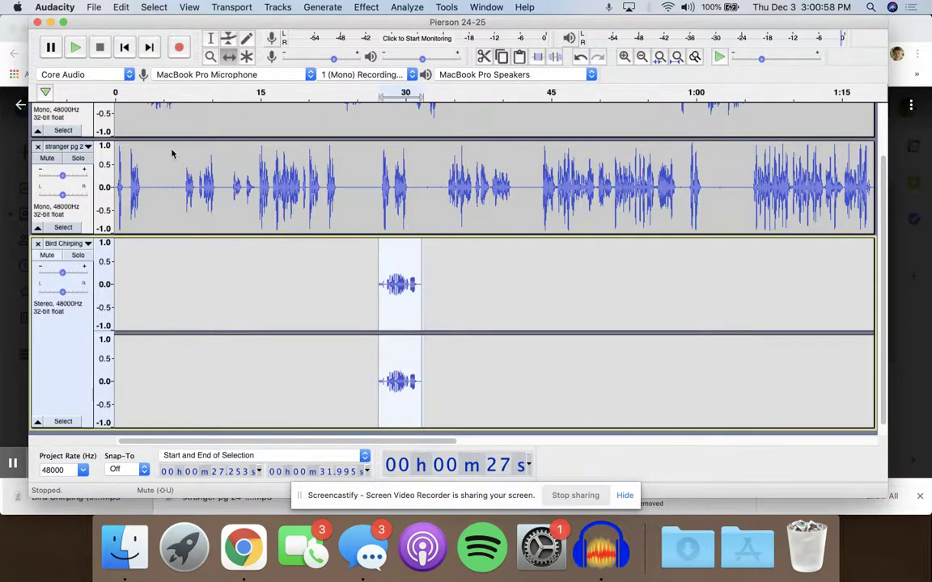
pyautogui.click(375, 163)
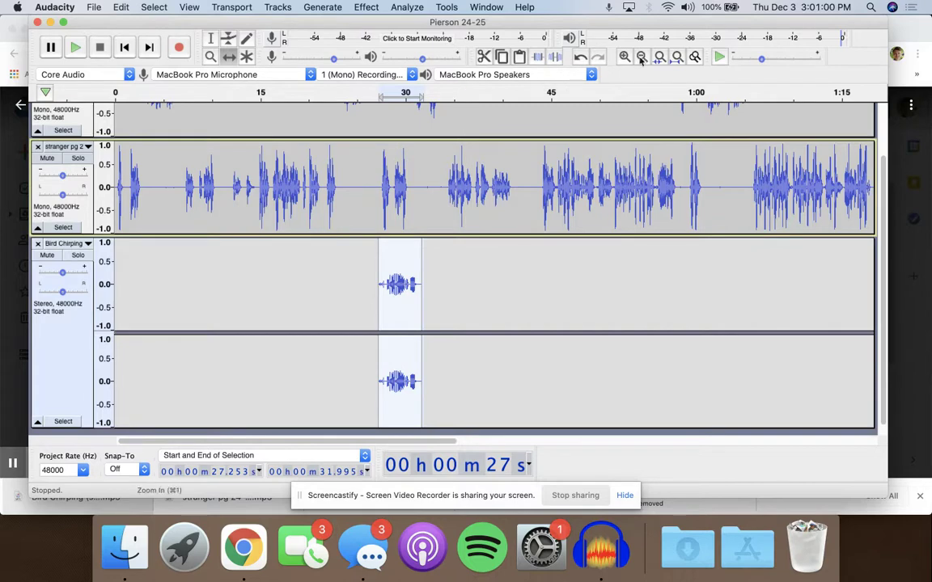
pyautogui.click(74, 47)
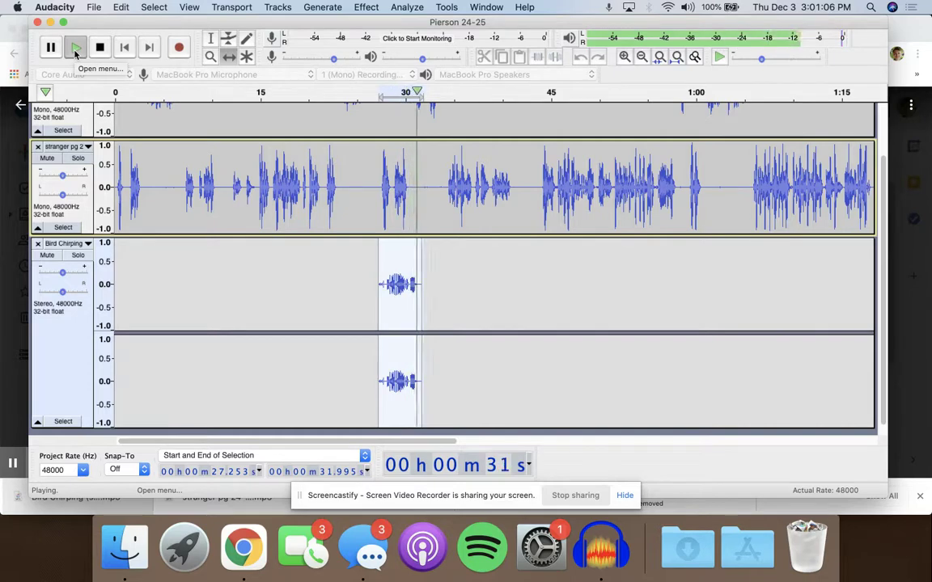
# - Delete the bird chirping clip's end after 30.459 seconds and shift the clip earlier to start at about 26 seconds
pyautogui.click(400, 284)
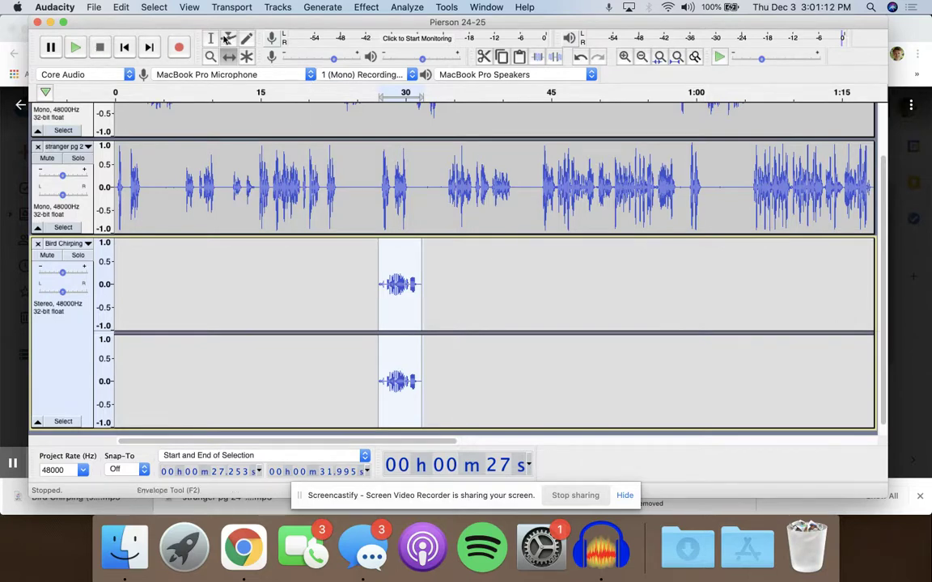
pyautogui.click(410, 281)
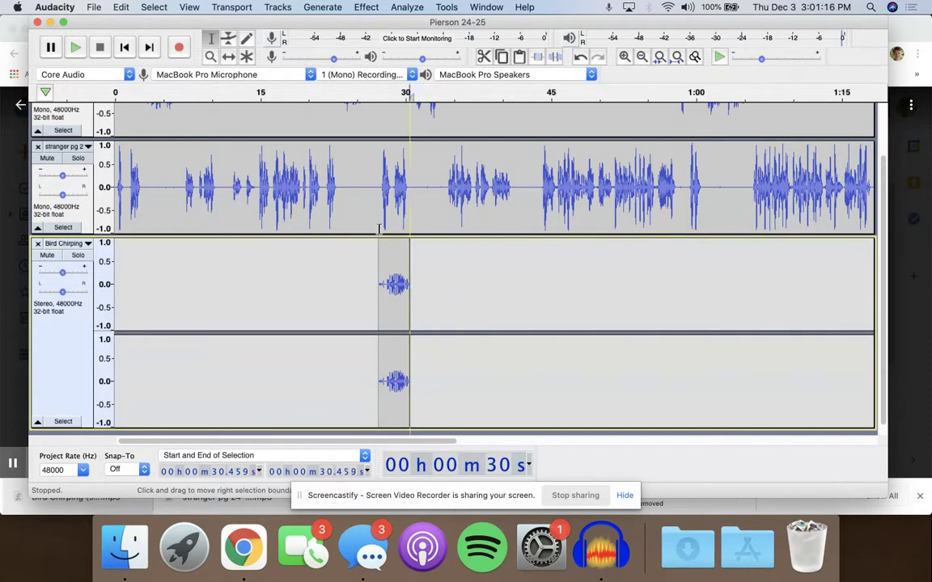
pyautogui.scroll(3, 375, 236)
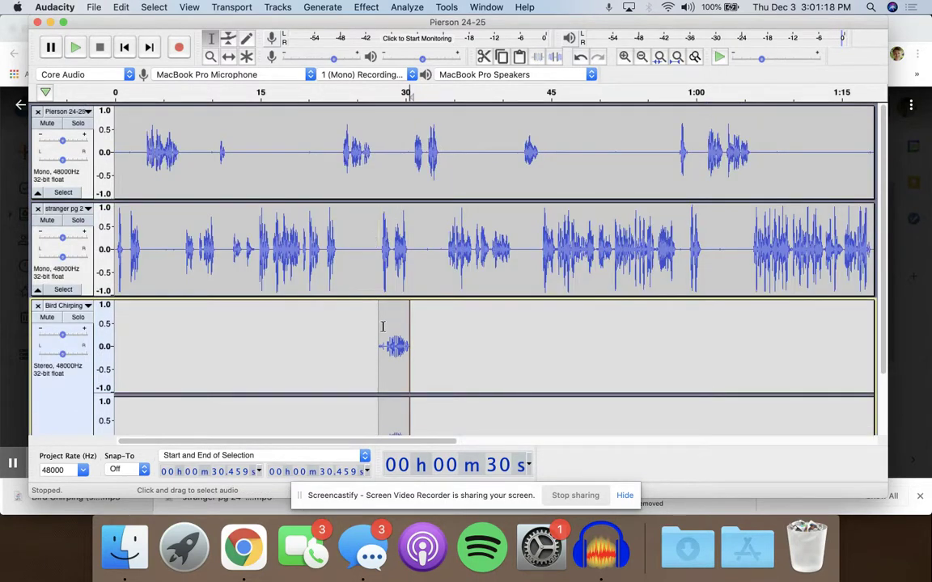
pyautogui.click(228, 56)
pyautogui.moveTo(387, 328); pyautogui.dragTo(379, 329)
pyautogui.scroll(-2, 379, 329)
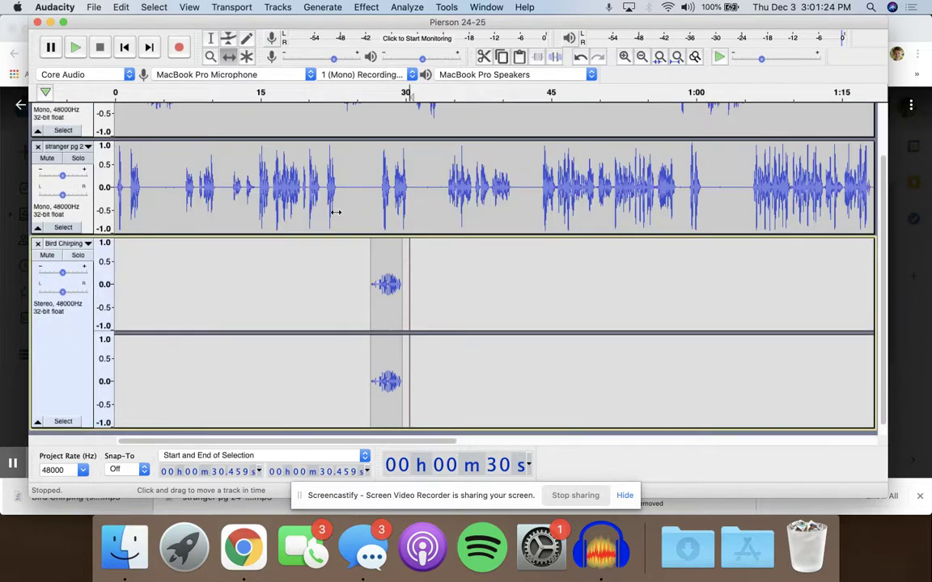
# - Play all tracks from 23.980 seconds to check the bird chirping against the dialogue, and stop playback after the clip
pyautogui.click(353, 171)
pyautogui.click(210, 38)
pyautogui.click(351, 169)
pyautogui.click(73, 46)
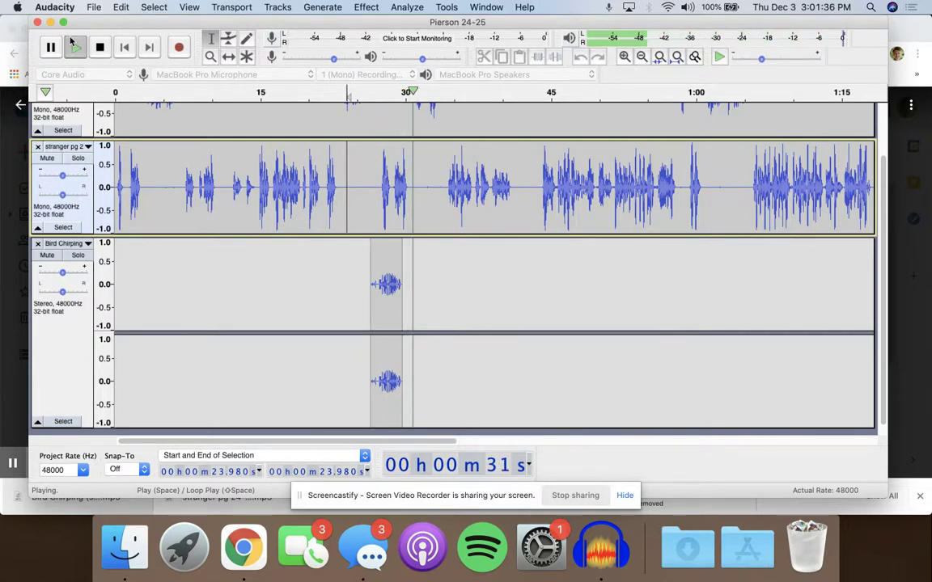
pyautogui.click(100, 48)
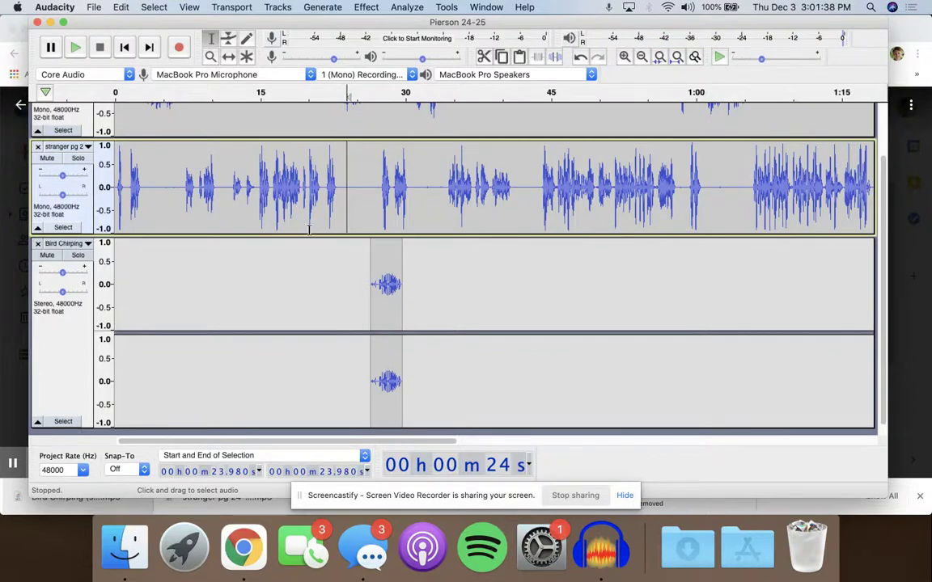
# - Select the whole bird chirping clip and shift it slightly earlier so that it ends at 28.989 seconds
pyautogui.moveTo(366, 277); pyautogui.dragTo(402, 283)
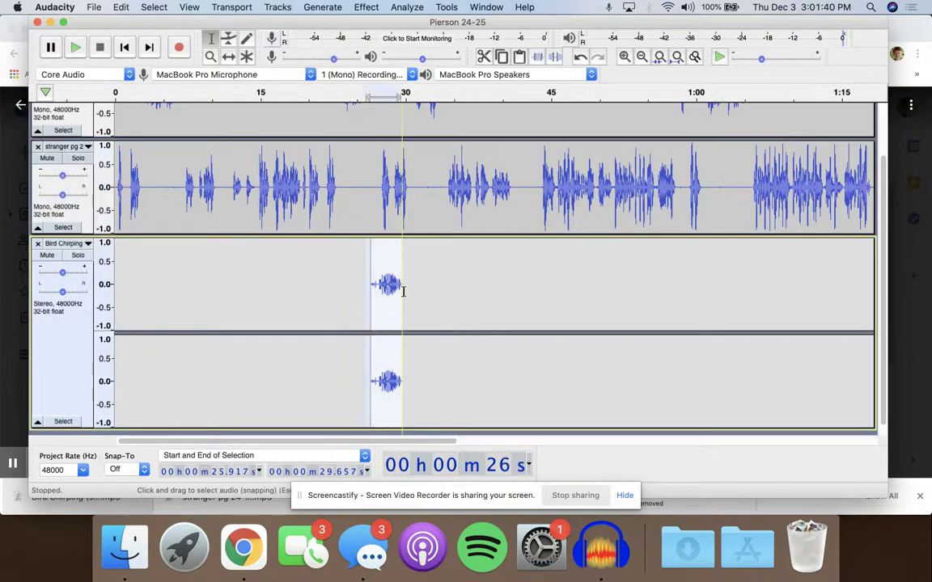
pyautogui.click(230, 57)
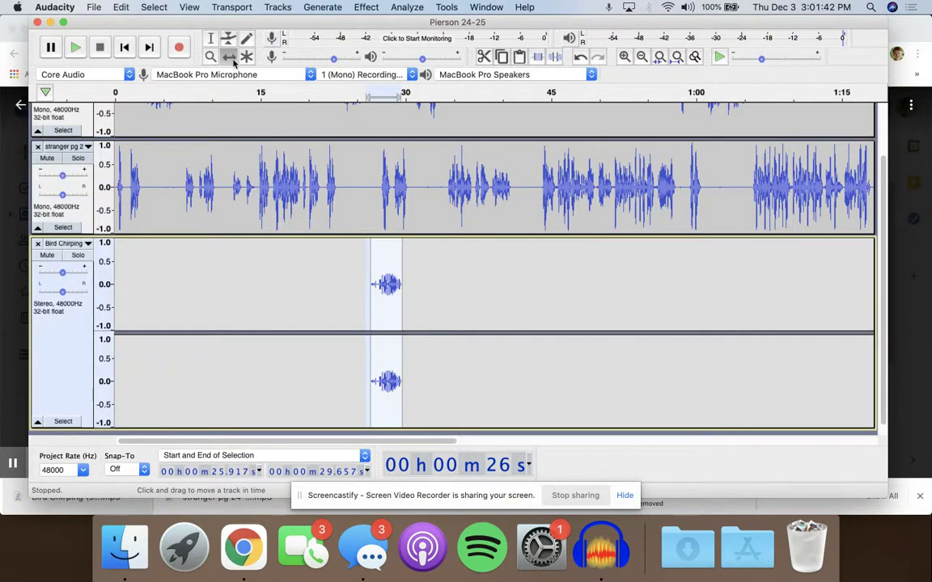
pyautogui.moveTo(390, 292); pyautogui.dragTo(385, 292)
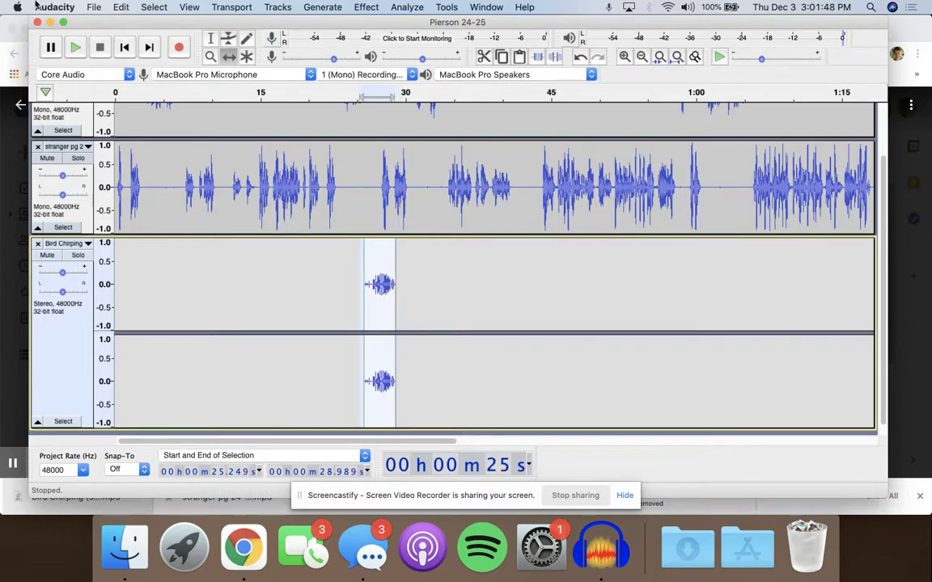
# - Play all tracks from 23.044 seconds to check the shifted bird chirping against the dialogue, and stop after the clip
pyautogui.click(291, 162)
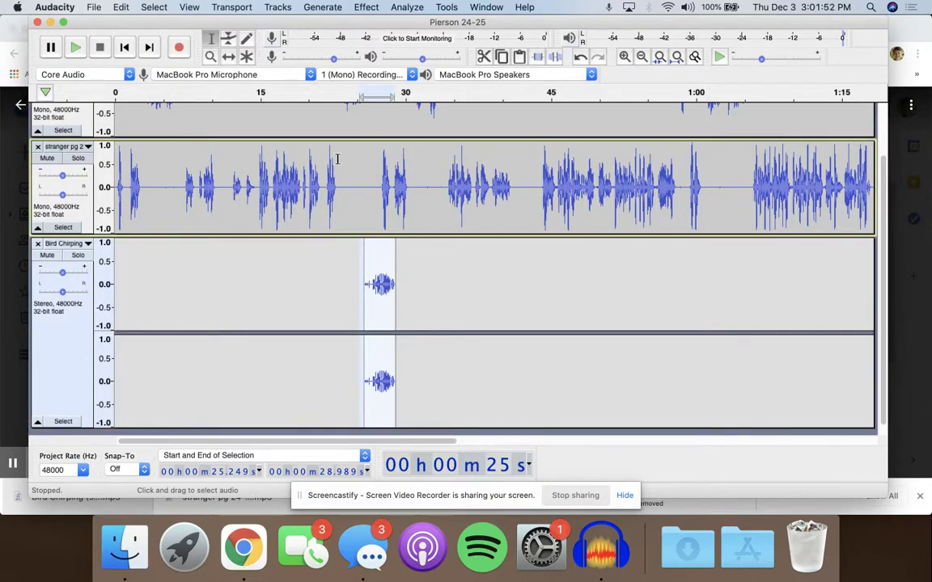
pyautogui.click(338, 149)
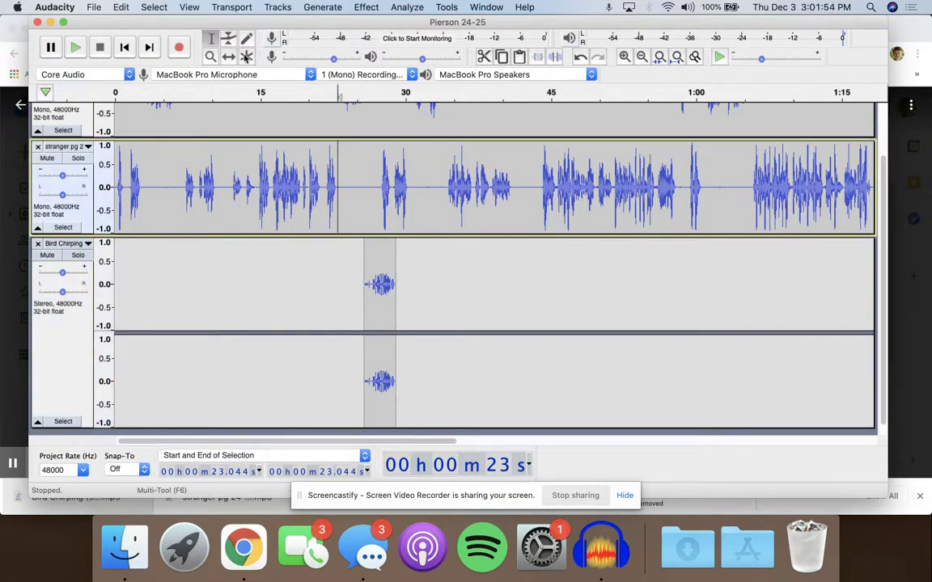
pyautogui.click(80, 51)
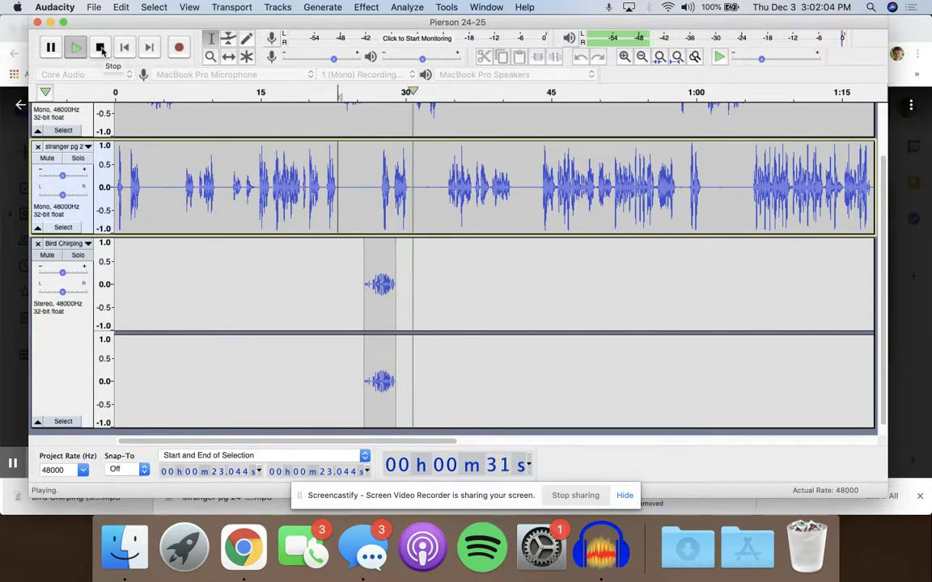
pyautogui.click(99, 47)
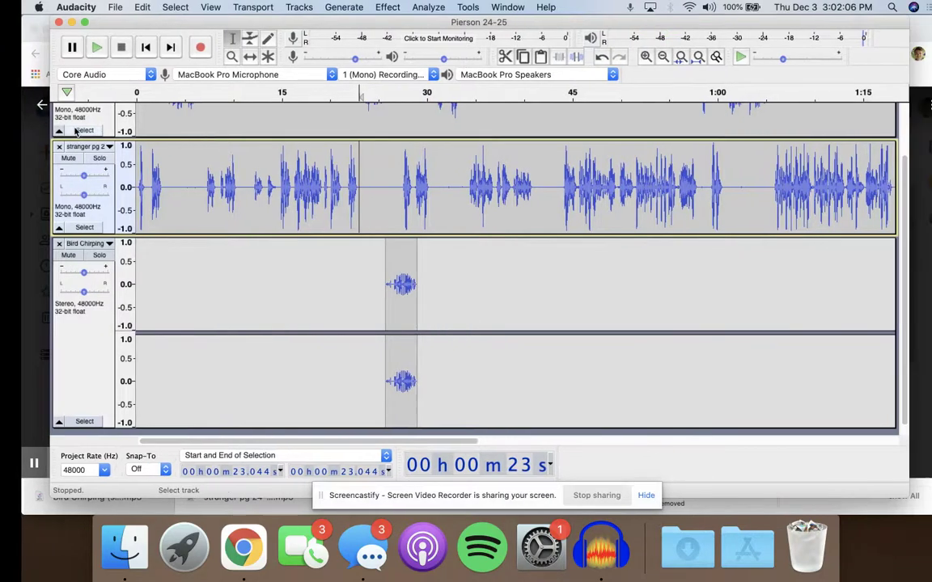
# - Check the sound effects listed for the Pierson and Stranger conversation in the Master Scene List, and return to Audacity
pyautogui.hotkey('ctrl', 'Up')
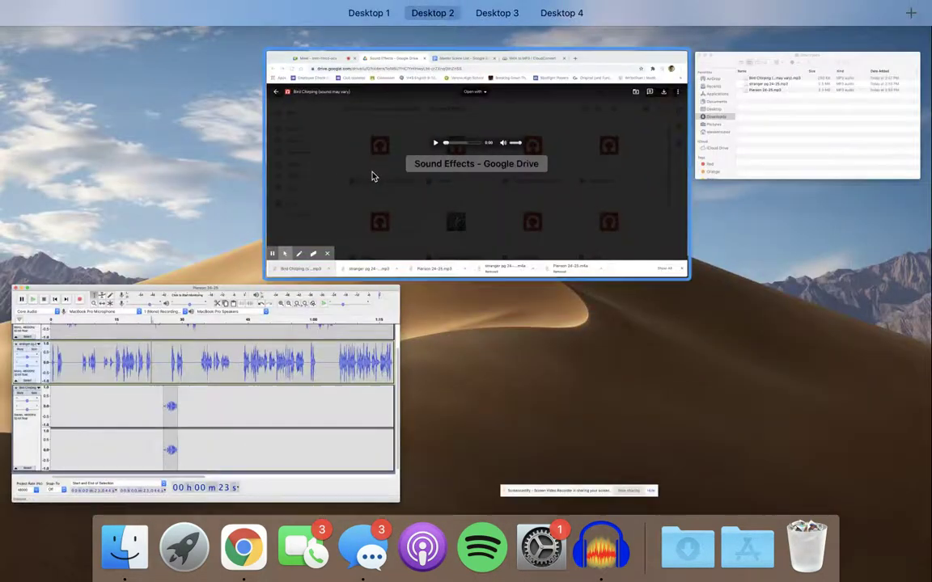
pyautogui.click(380, 176)
pyautogui.click(437, 30)
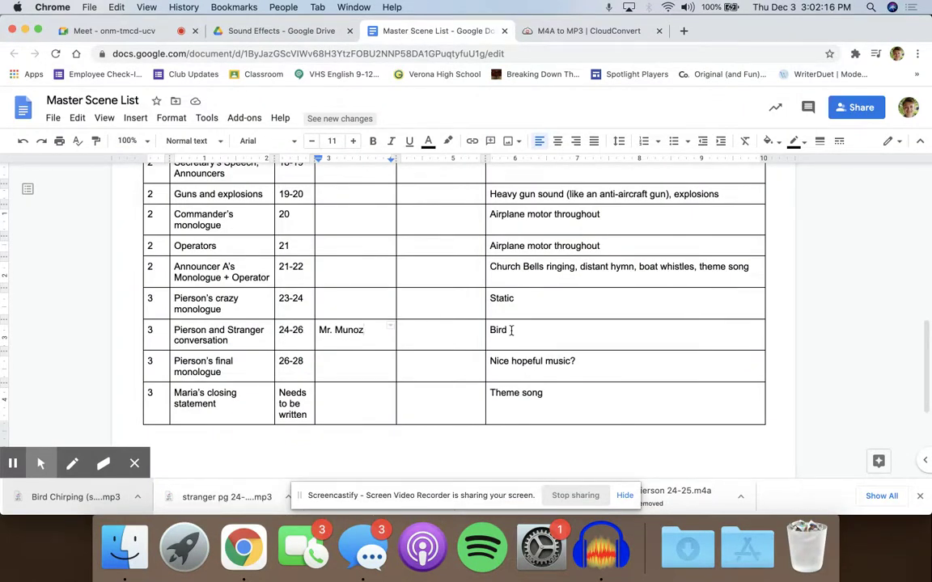
pyautogui.click(297, 32)
pyautogui.click(156, 32)
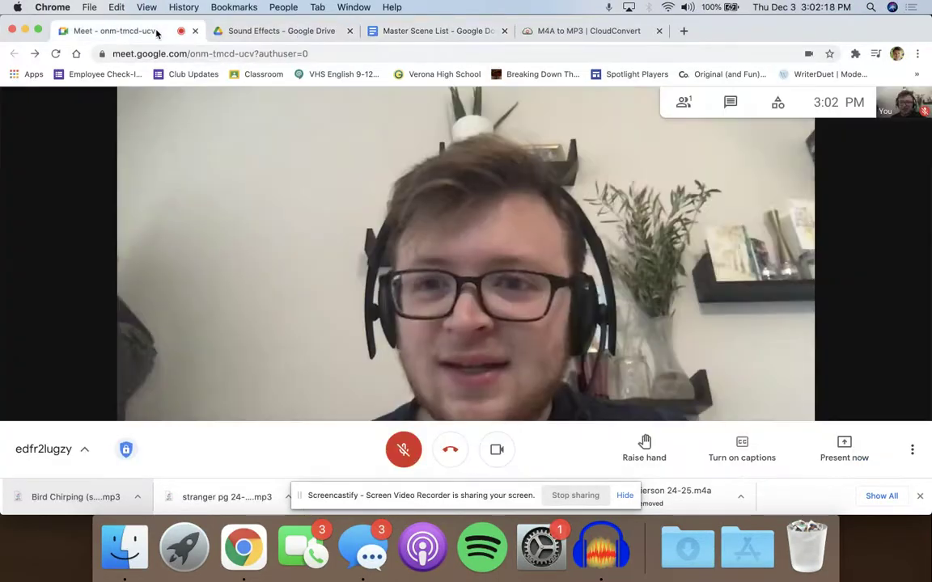
pyautogui.click(602, 548)
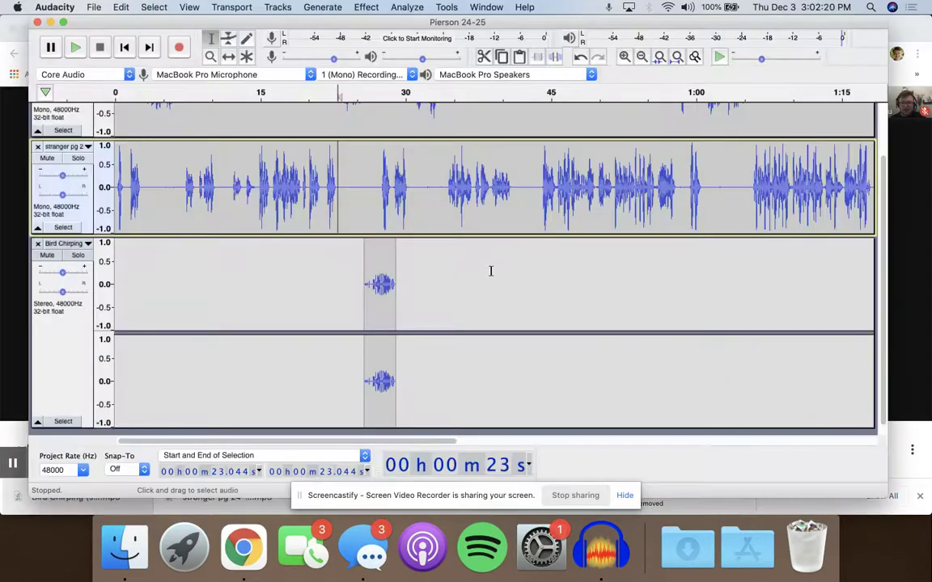
# - Try to delete the empty stretch after the end of the Pierson 24-25 track, from 2:35.700 onward
pyautogui.hscroll(15, 386, 220)
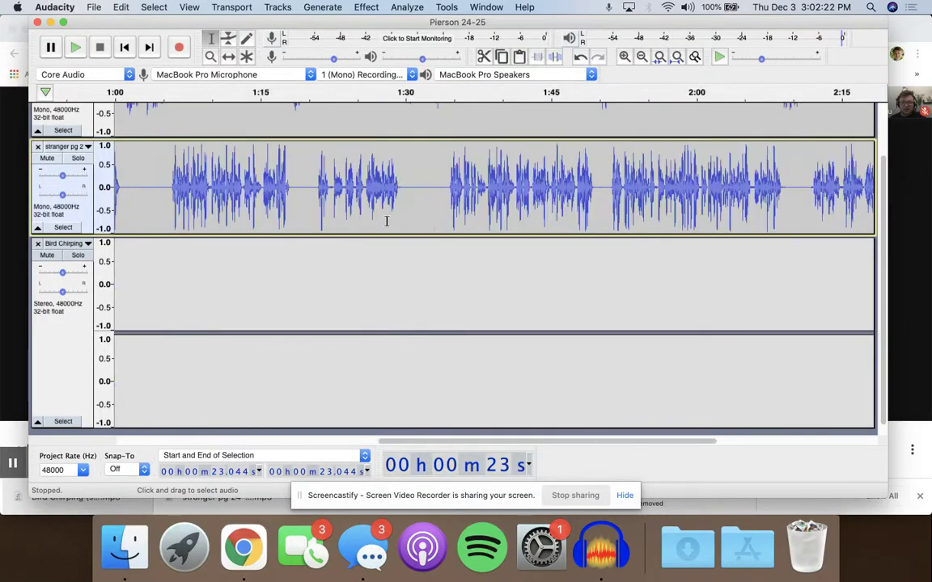
pyautogui.hscroll(-8, 423, 256)
pyautogui.scroll(3, 423, 255)
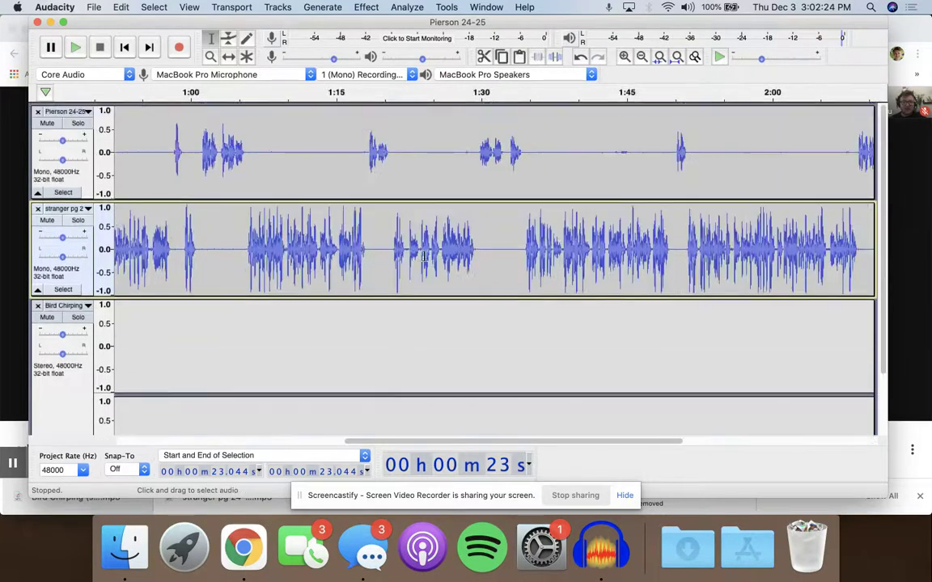
pyautogui.hscroll(8, 423, 256)
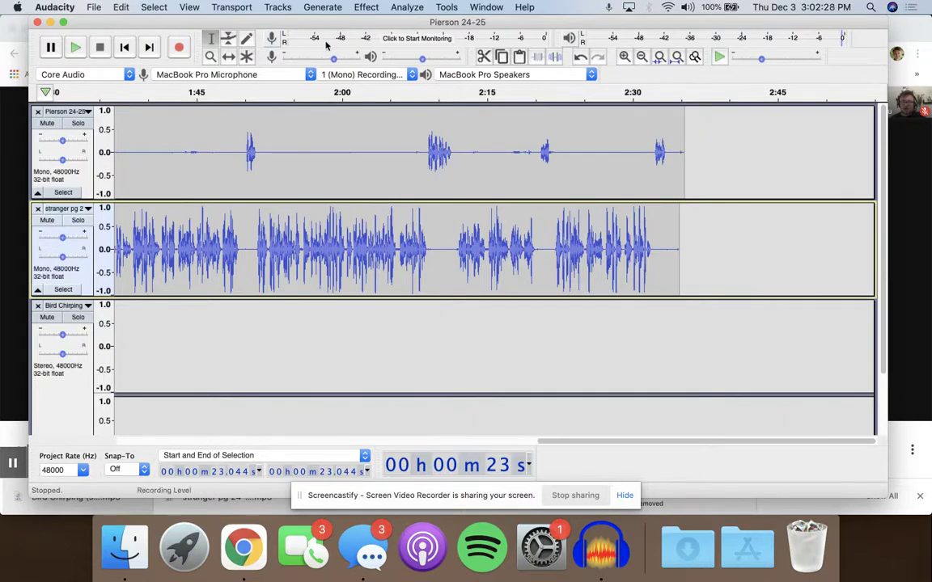
pyautogui.moveTo(686, 168); pyautogui.dragTo(875, 188)
pyautogui.press('BackSpace')
pyautogui.press('BackSpace')
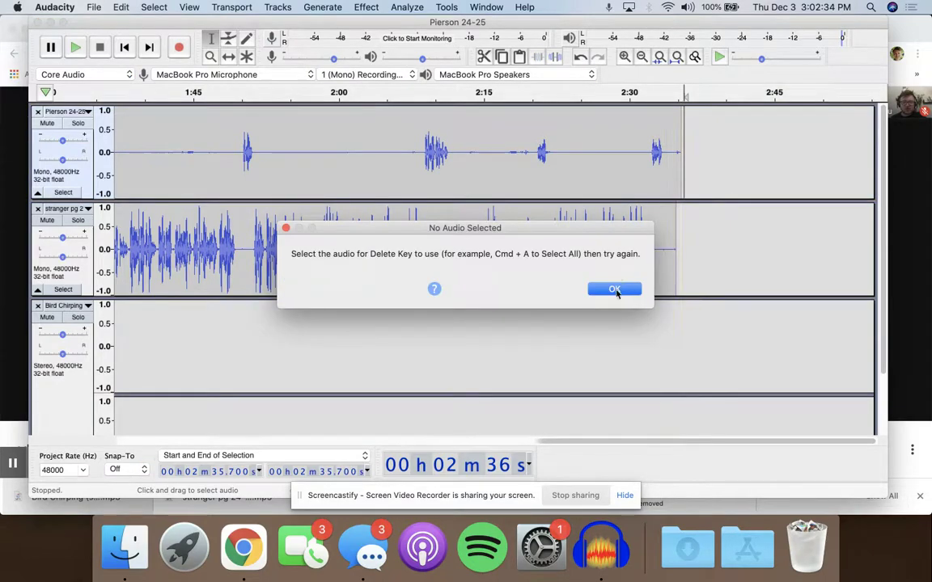
pyautogui.click(614, 289)
pyautogui.hscroll(-10, 614, 290)
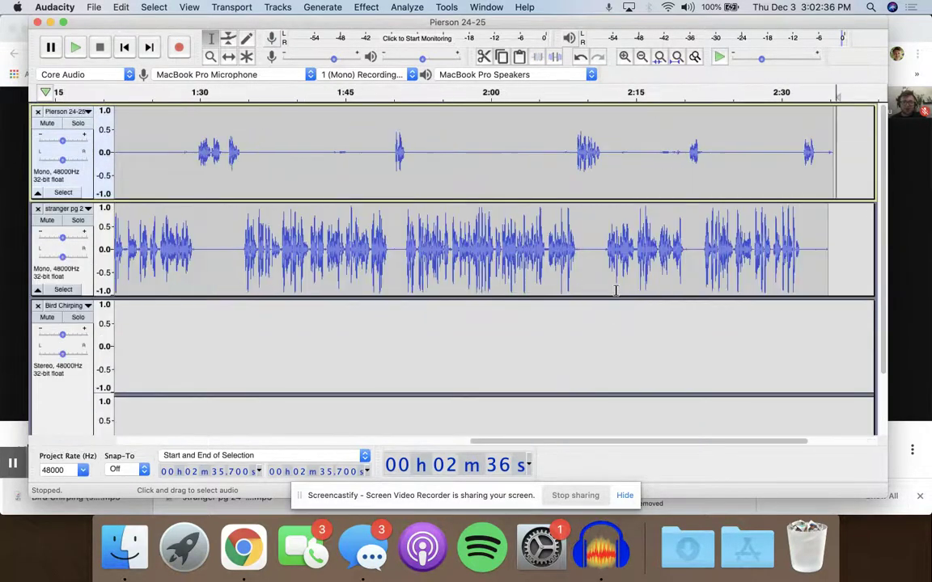
# - Start exporting the project as an MP3 and select the whole suggested file name
pyautogui.click(93, 6)
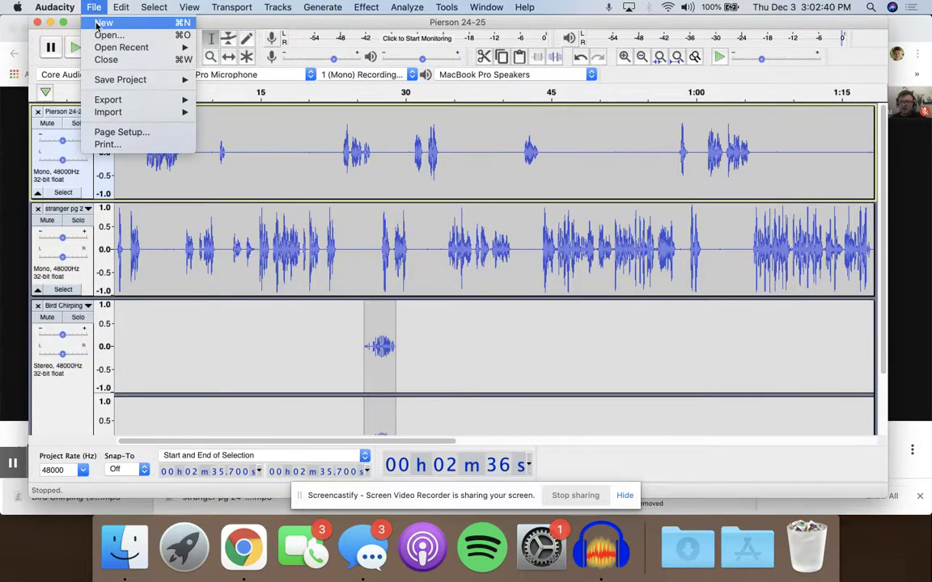
pyautogui.click(94, 6)
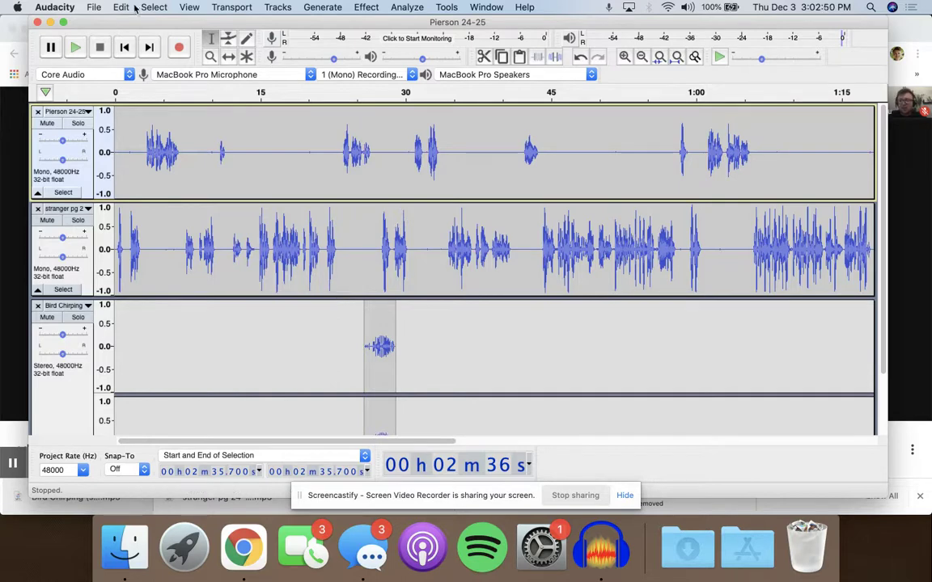
pyautogui.click(94, 7)
pyautogui.moveTo(101, 101)
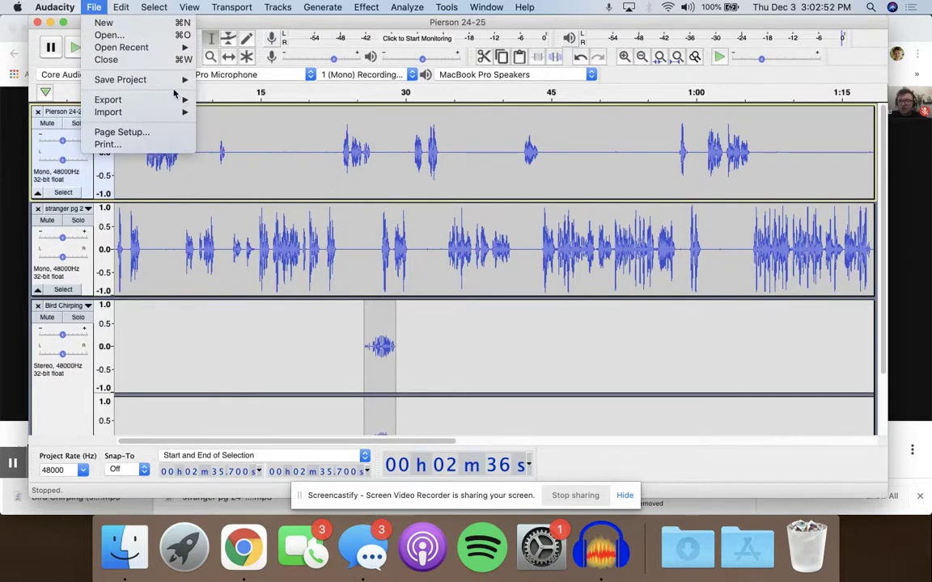
pyautogui.click(217, 100)
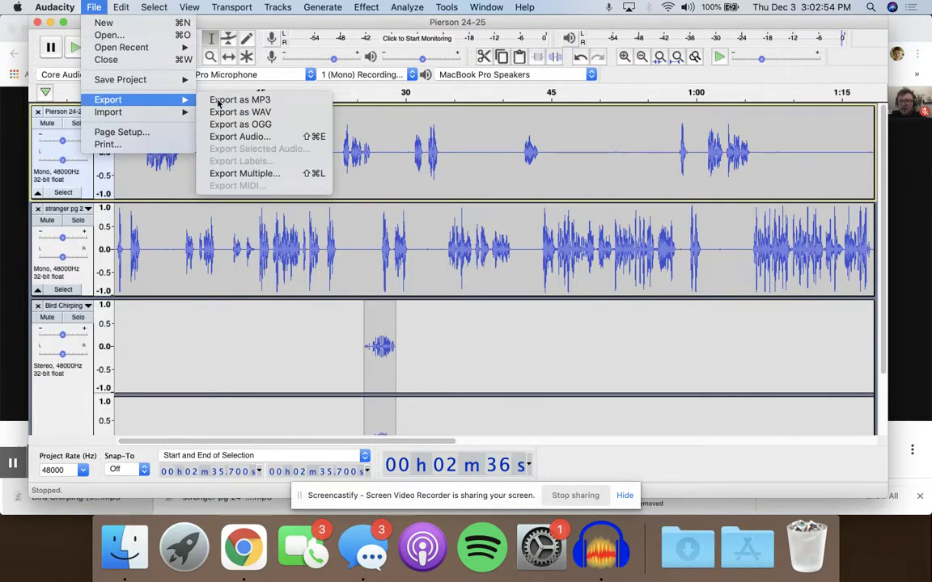
pyautogui.press('super+a')
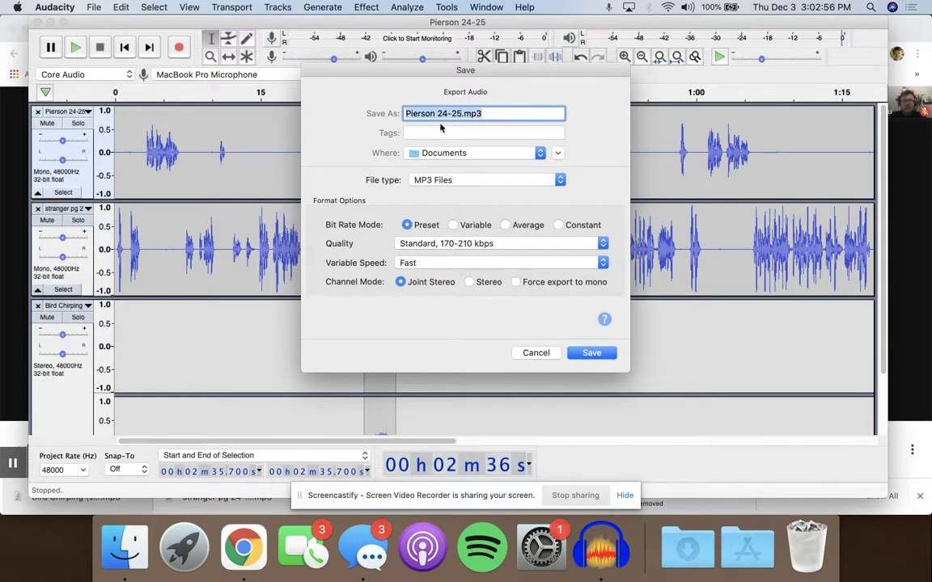
# - Look up the file naming pattern in Google Drive's Final Audio Files folder and the scene's act and pages in the Master Scene List
pyautogui.press('super+Tab')
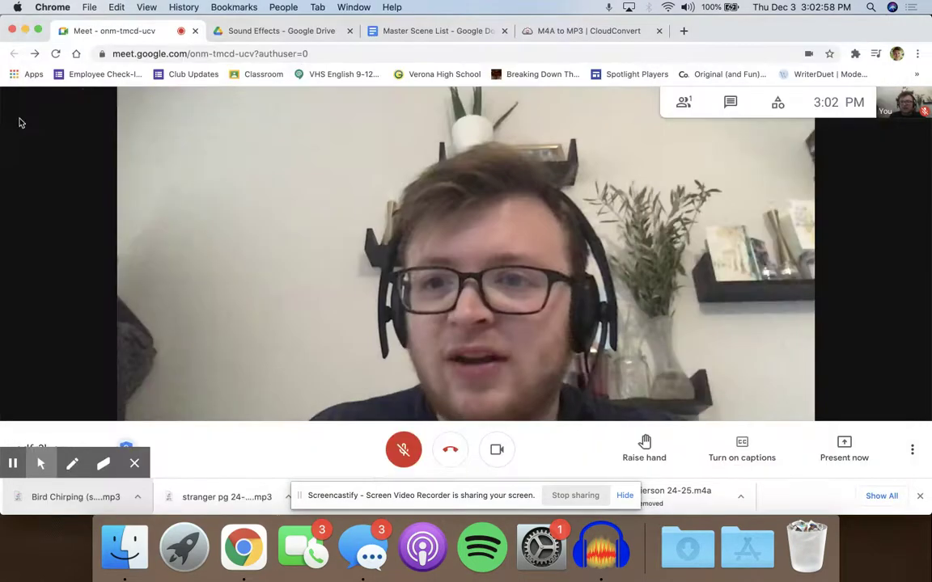
pyautogui.click(281, 32)
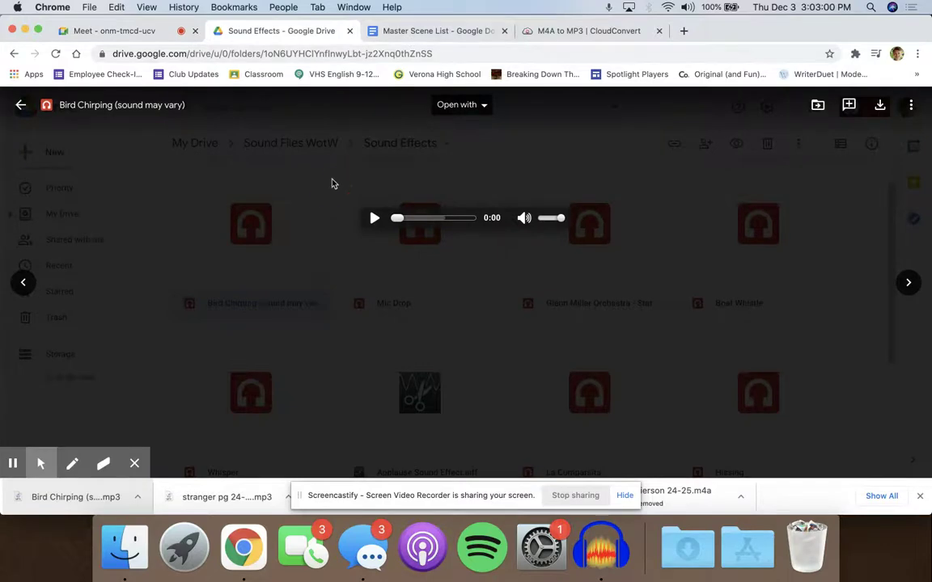
pyautogui.click(21, 105)
pyautogui.click(291, 143)
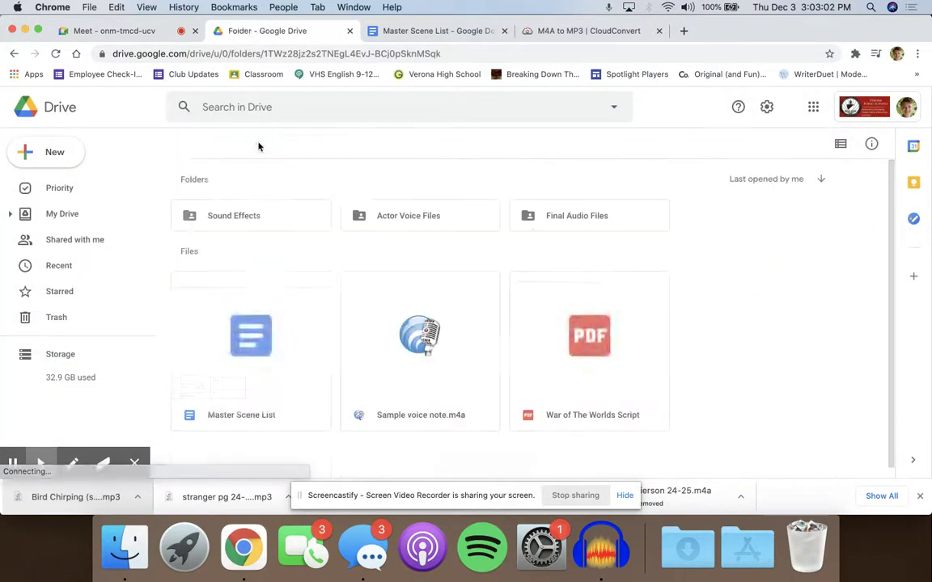
pyautogui.doubleClick(556, 221)
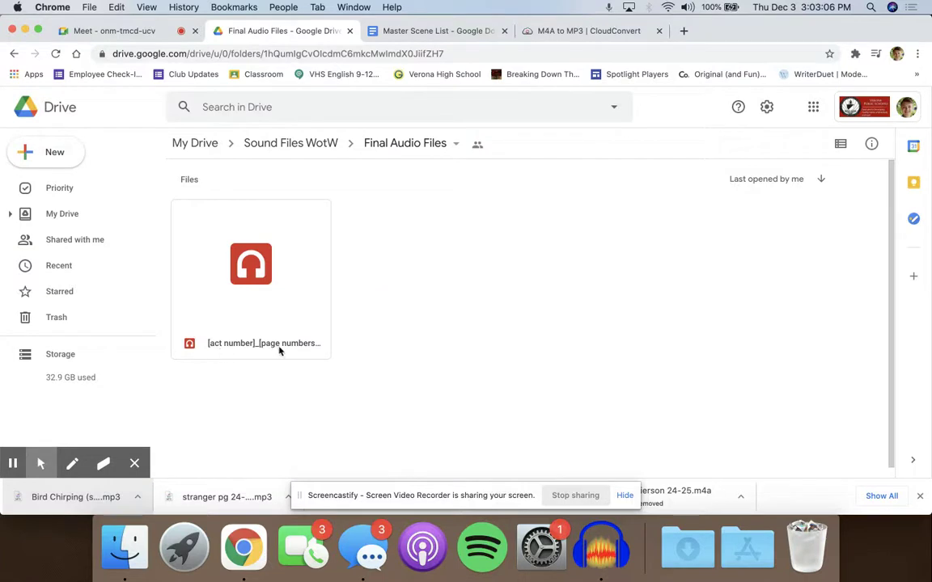
pyautogui.click(428, 30)
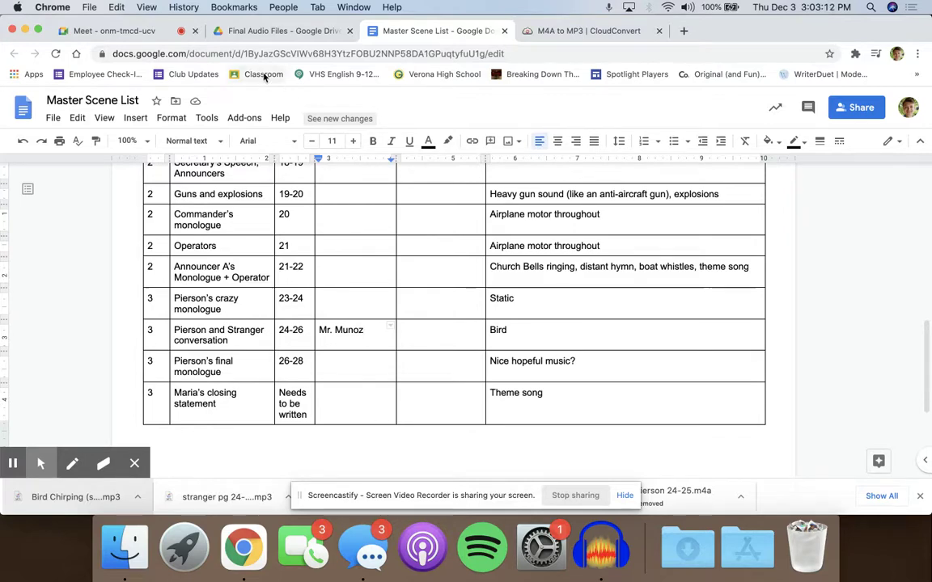
pyautogui.click(242, 34)
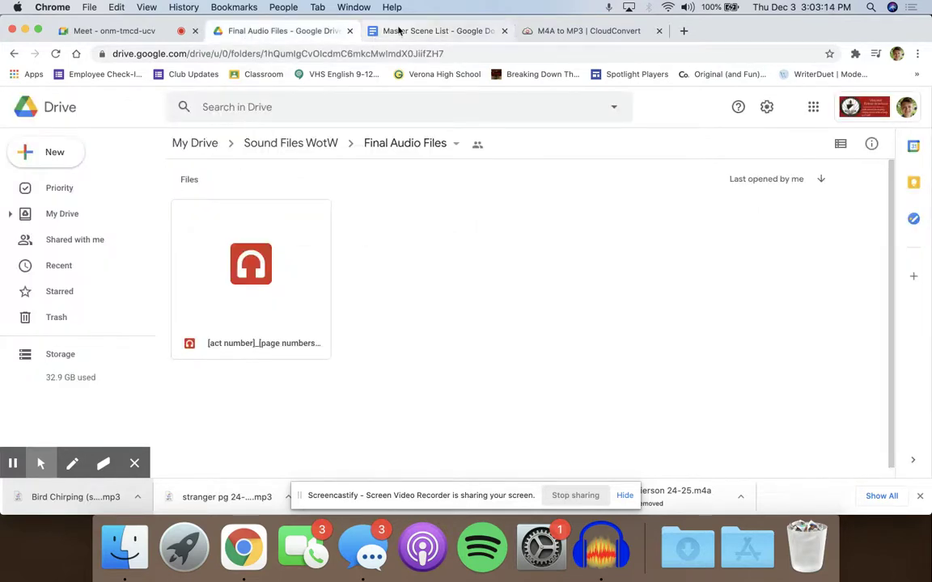
pyautogui.click(604, 574)
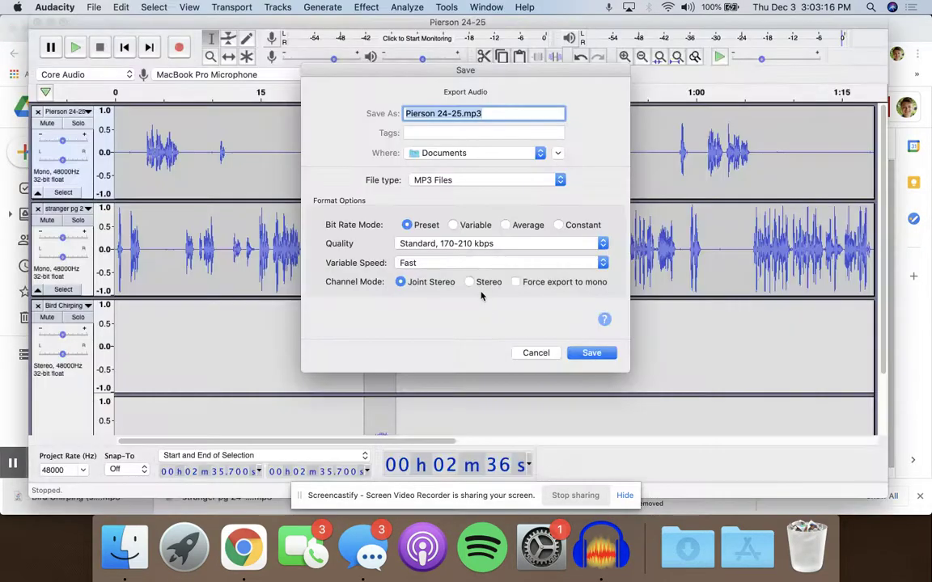
# - Name the MP3 export 3_24-26 and set its save location to Downloads
pyautogui.write('3_24-26')
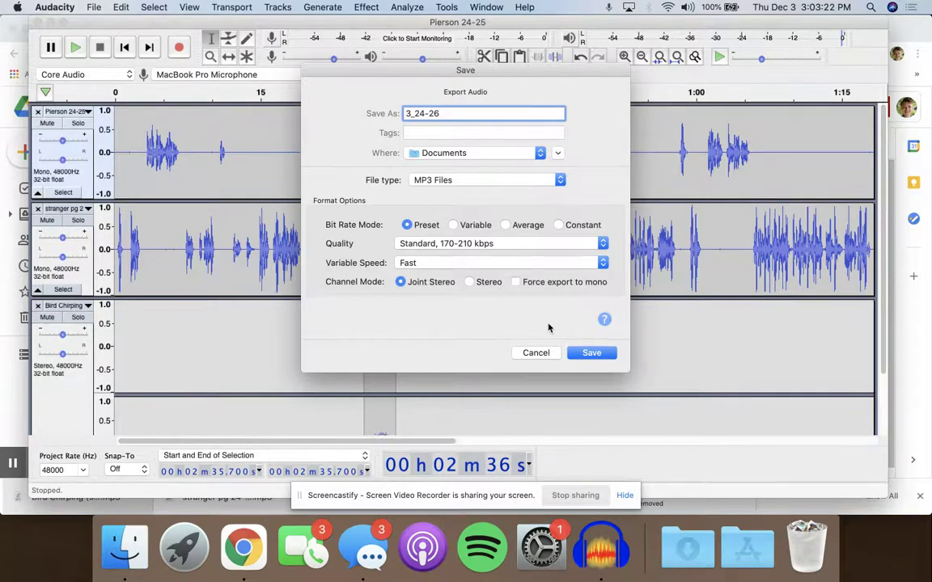
pyautogui.click(540, 153)
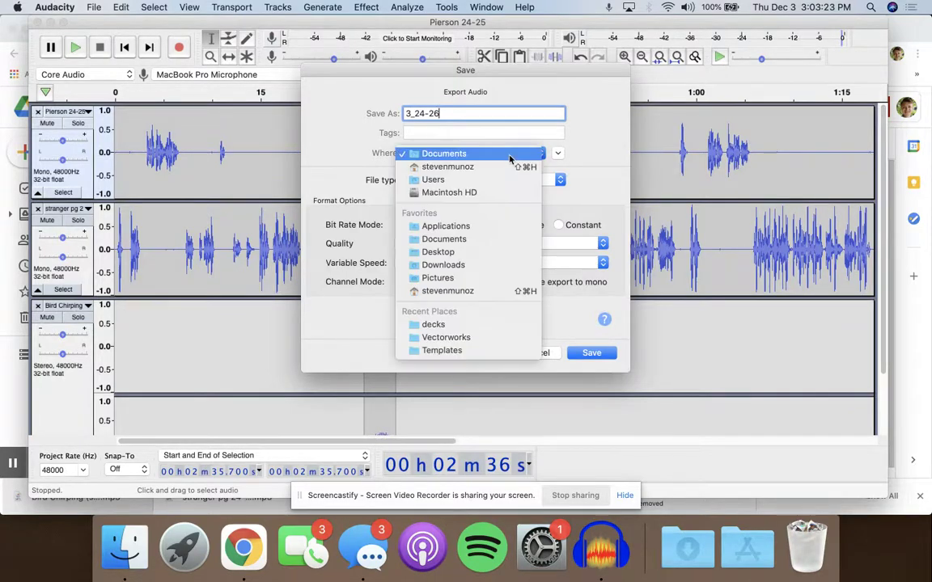
pyautogui.click(506, 267)
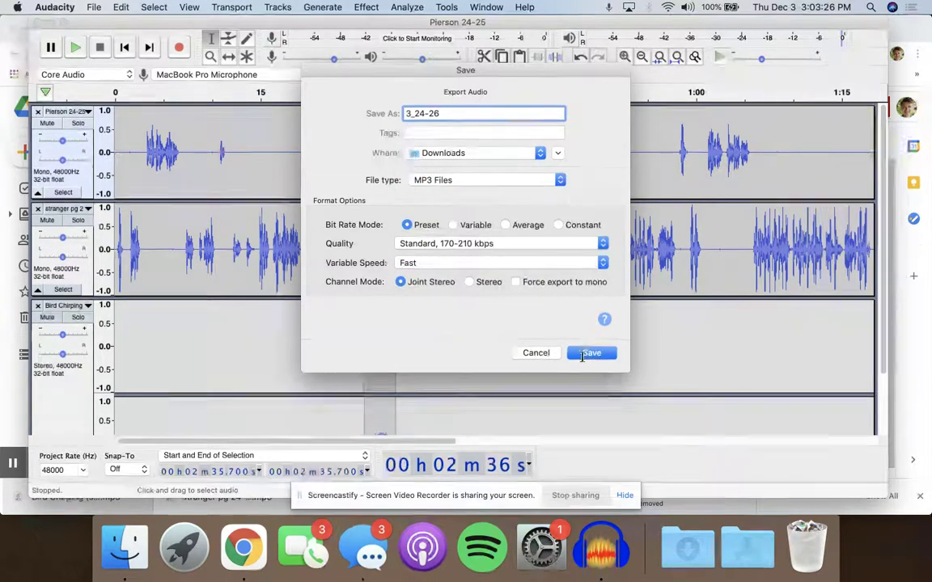
pyautogui.click(518, 244)
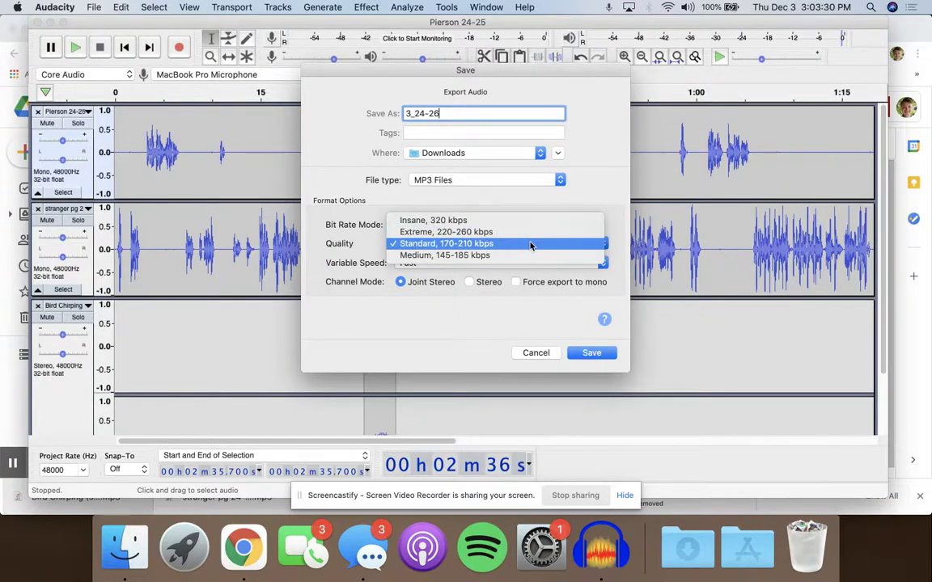
pyautogui.click(536, 206)
pyautogui.click(517, 244)
pyautogui.click(531, 235)
pyautogui.click(531, 243)
pyautogui.click(530, 254)
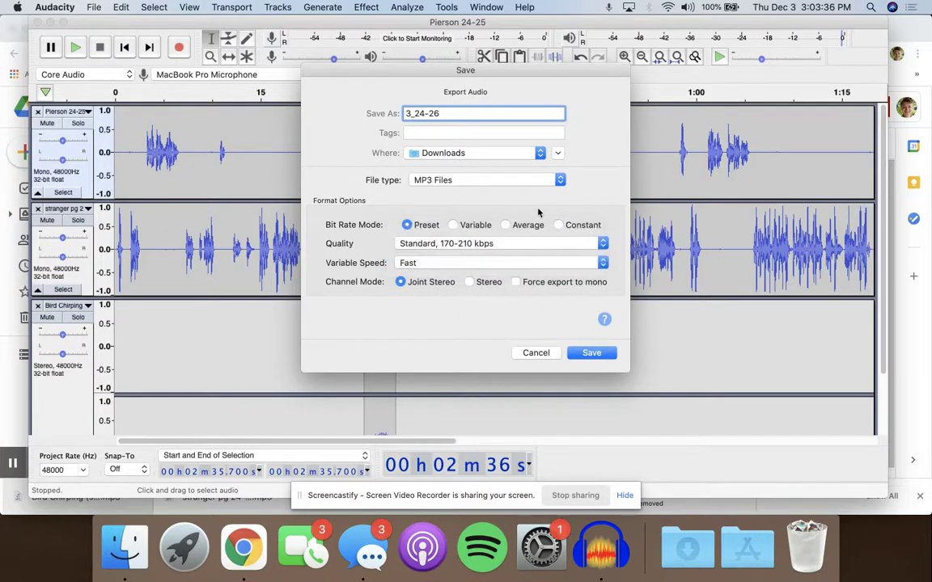
# - Save the MP3 export, accepting the mixdown to one stereo file and leaving the metadata tags as they are
pyautogui.click(588, 354)
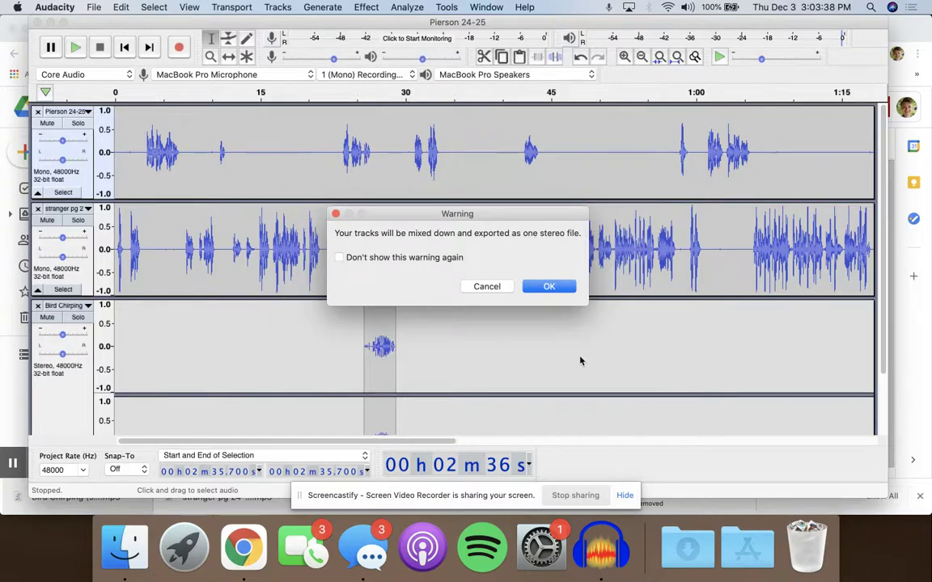
pyautogui.click(535, 289)
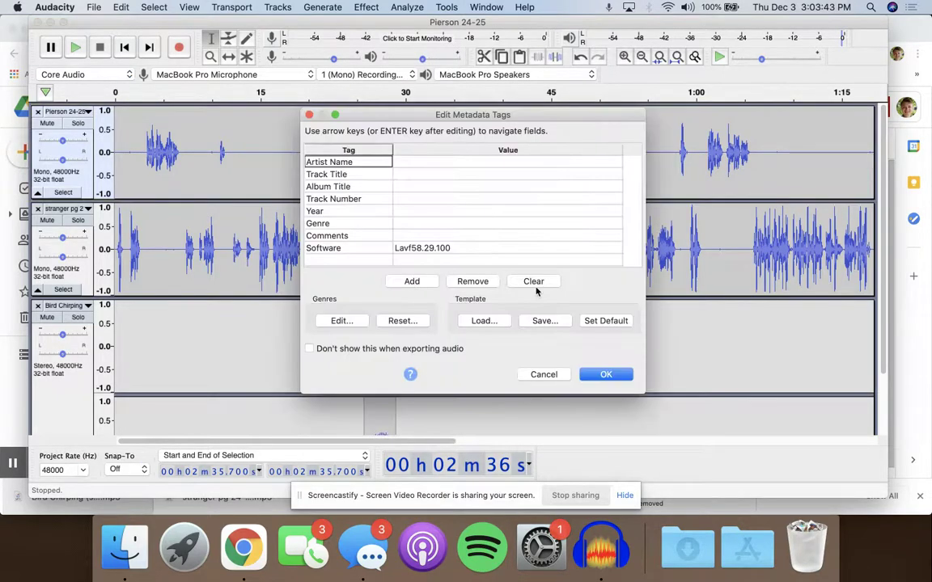
pyautogui.click(588, 377)
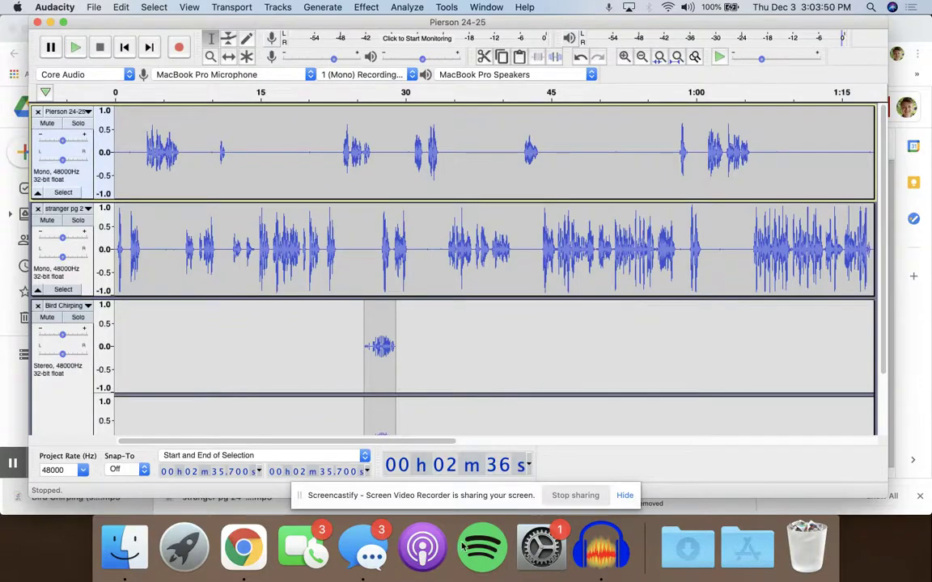
# - Switch to Google Drive and upload 3_24-26.mp3 from Downloads into the Final Audio Files folder
pyautogui.hotkey('ctrl', 'Up')
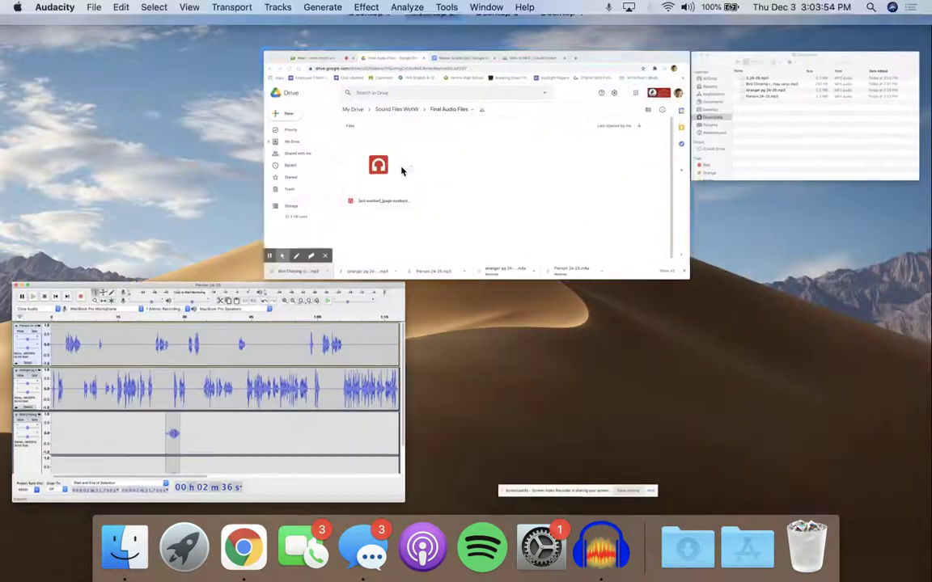
pyautogui.click(354, 229)
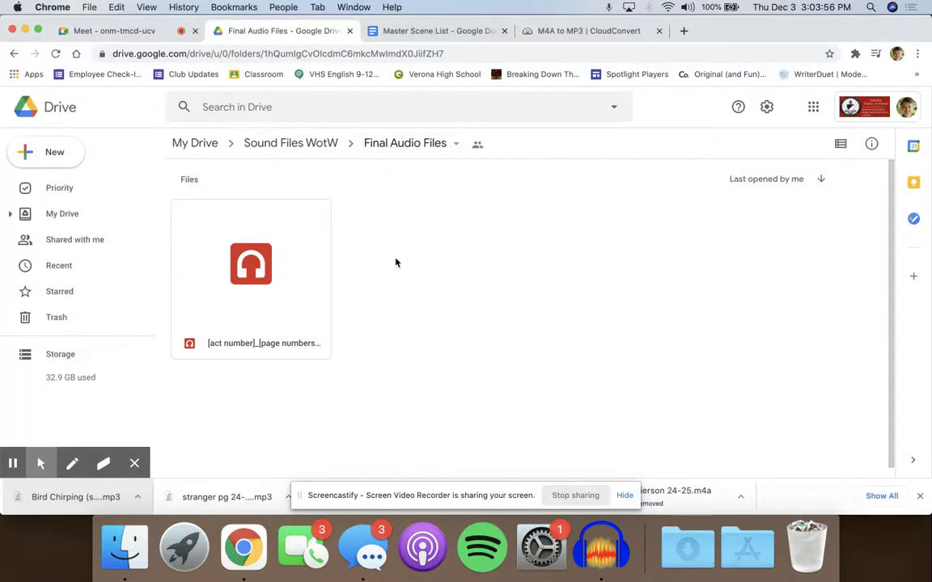
pyautogui.click(700, 550)
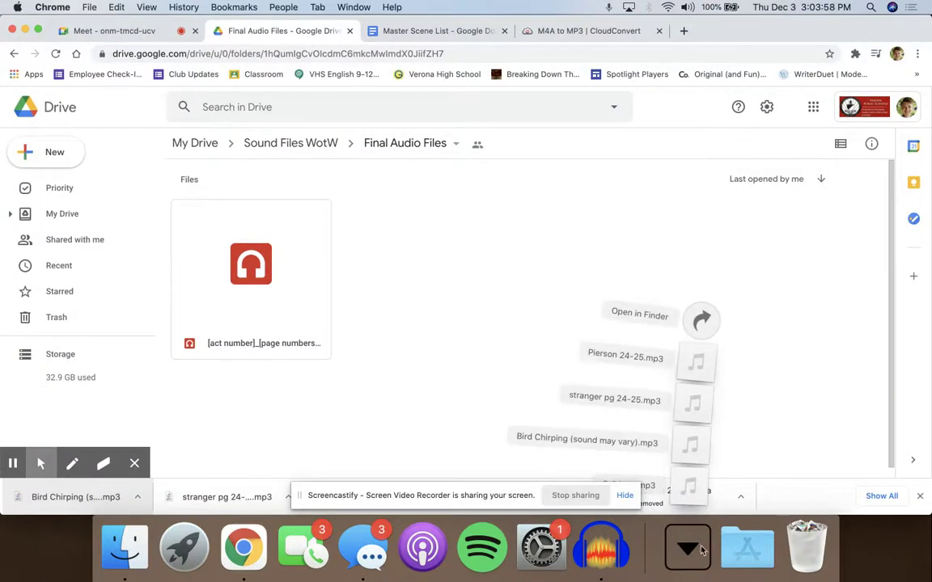
pyautogui.moveTo(689, 483); pyautogui.dragTo(548, 270)
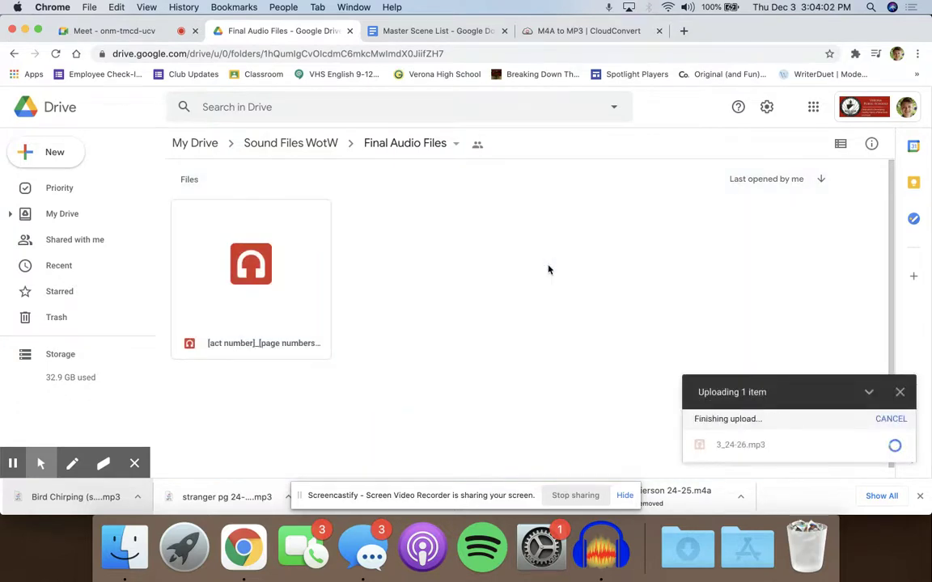